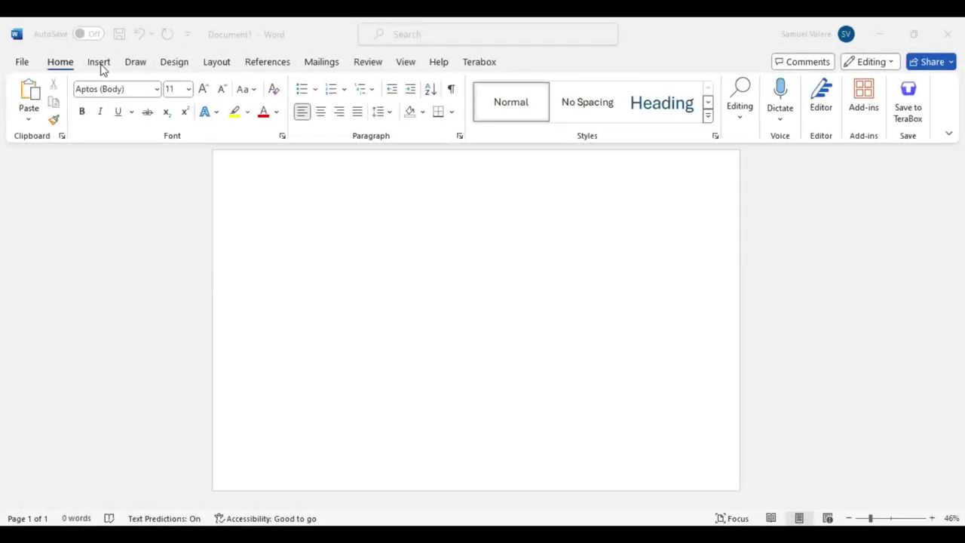
Step: Draw a filled rounded rectangle on the page and reduce its corner rounding to a slight curve
left_click(101, 66)
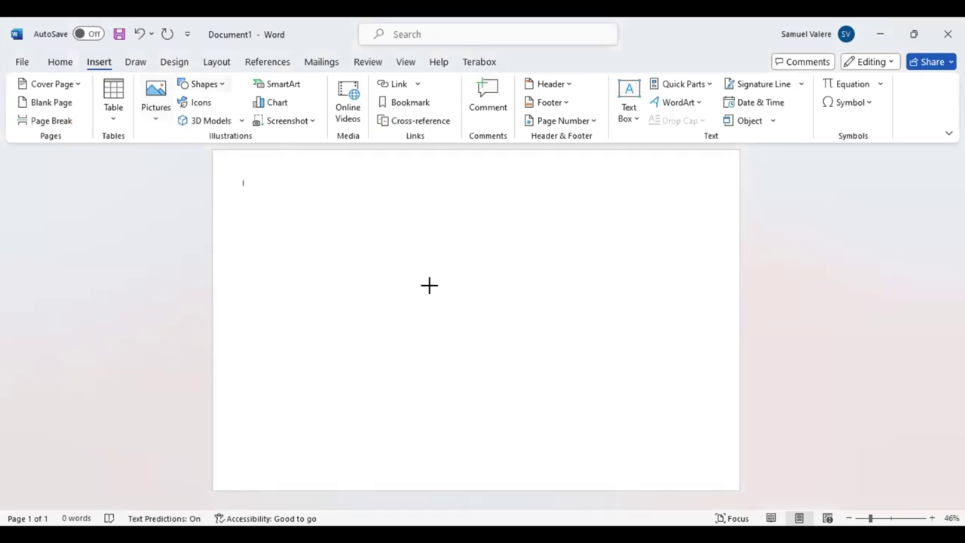
left_click_drag(493, 339, 254, 227)
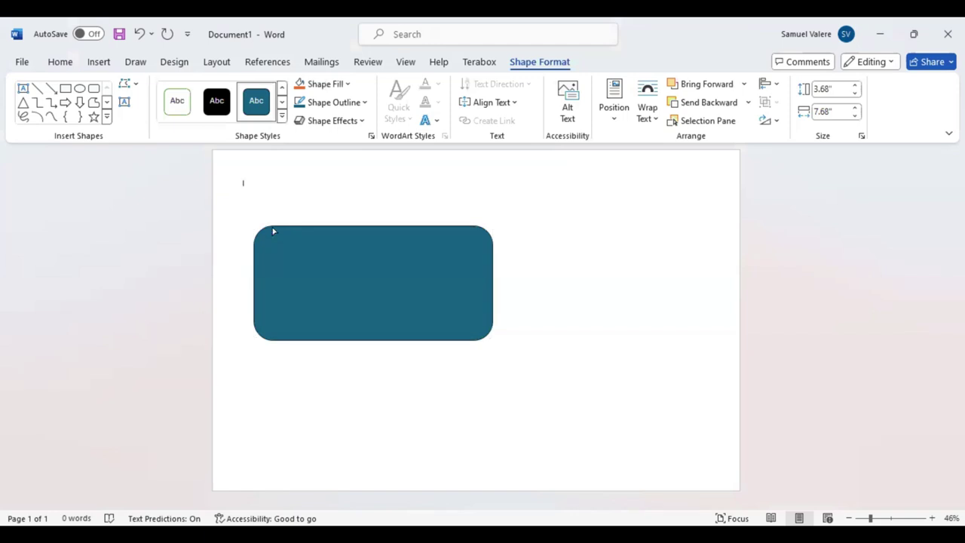
left_click(275, 234)
mouse_move(273, 226)
left_mouse_down()
mouse_move(275, 248)
mouse_move(268, 245)
left_mouse_up()
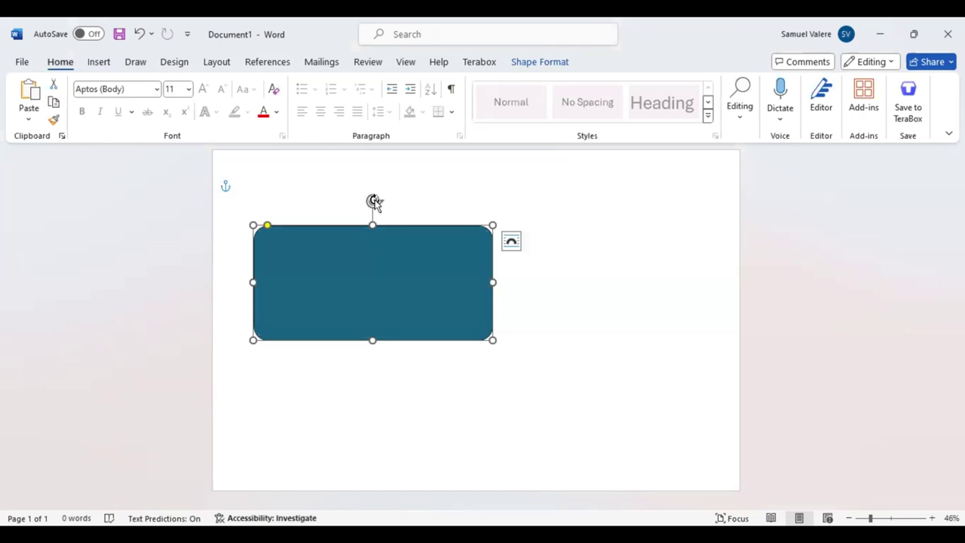
Step: Tilt the rectangle at an angle and move it up and right on the page
left_click_drag(374, 201, 449, 248)
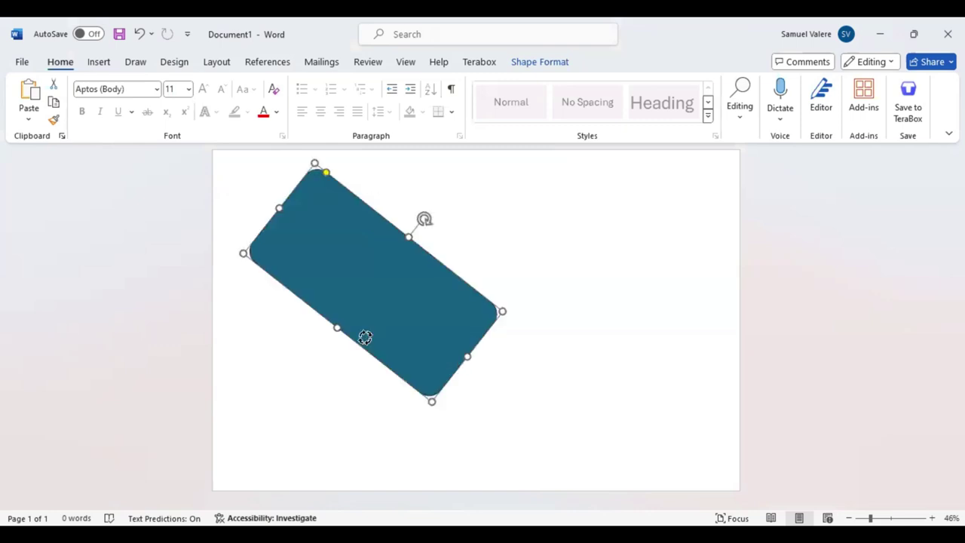
key("ctrl+z")
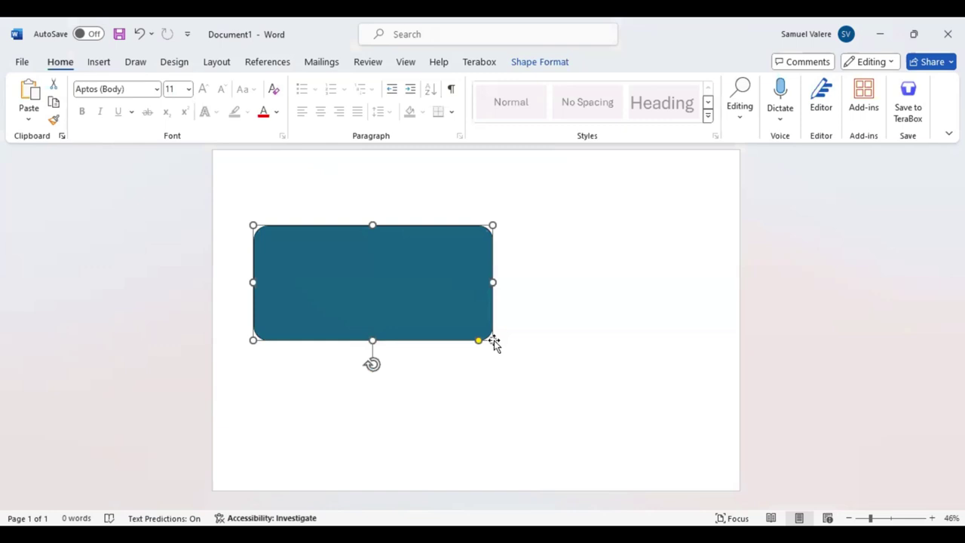
left_click_drag(371, 364, 426, 409)
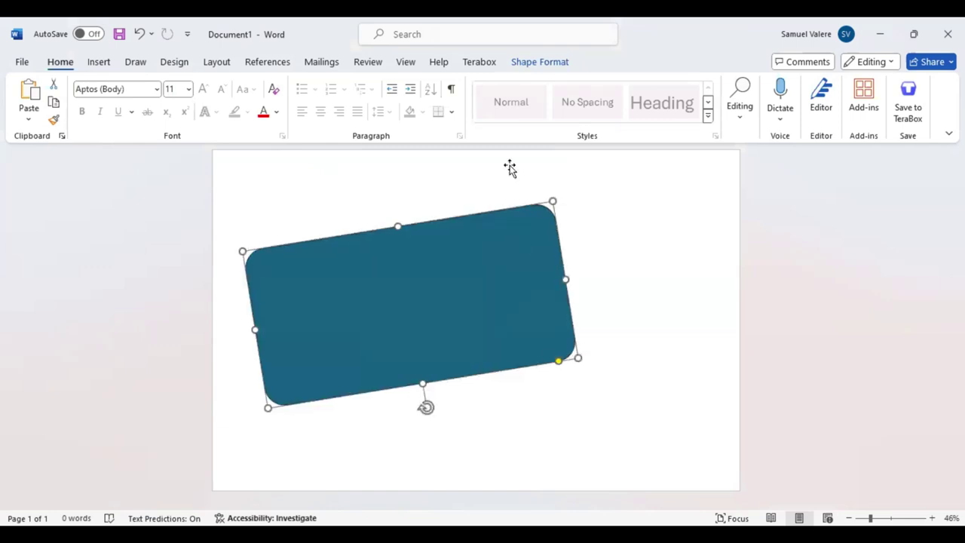
left_click_drag(509, 167, 625, 1)
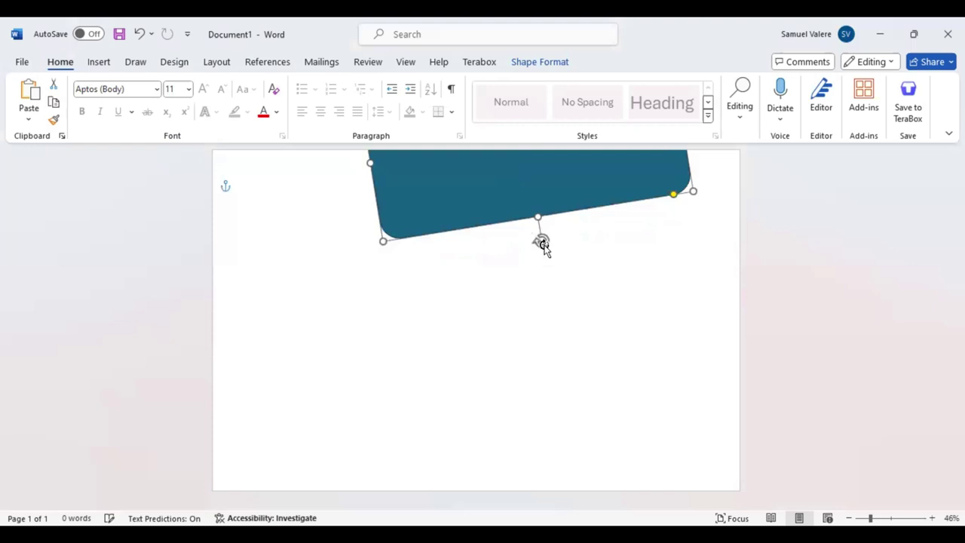
left_click_drag(543, 243, 565, 235)
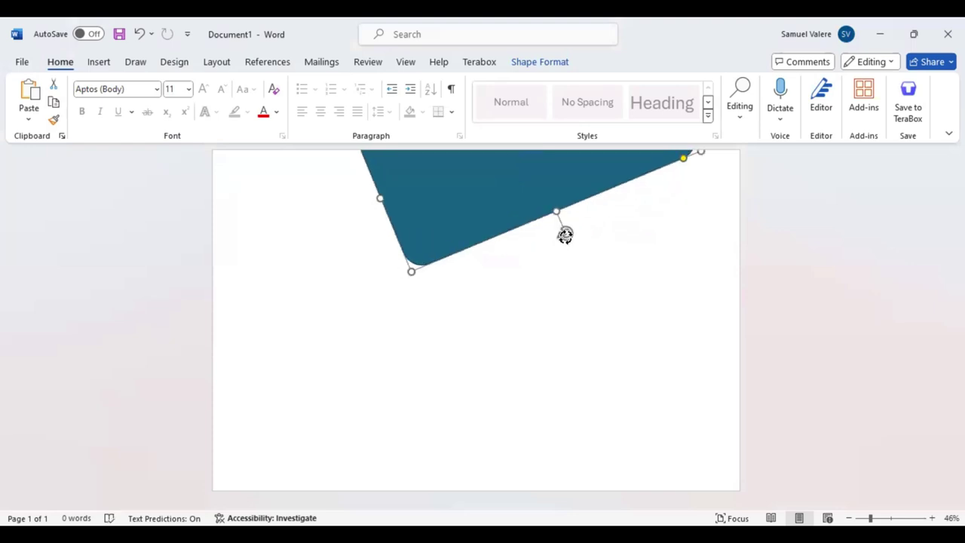
left_click_drag(566, 235, 551, 259)
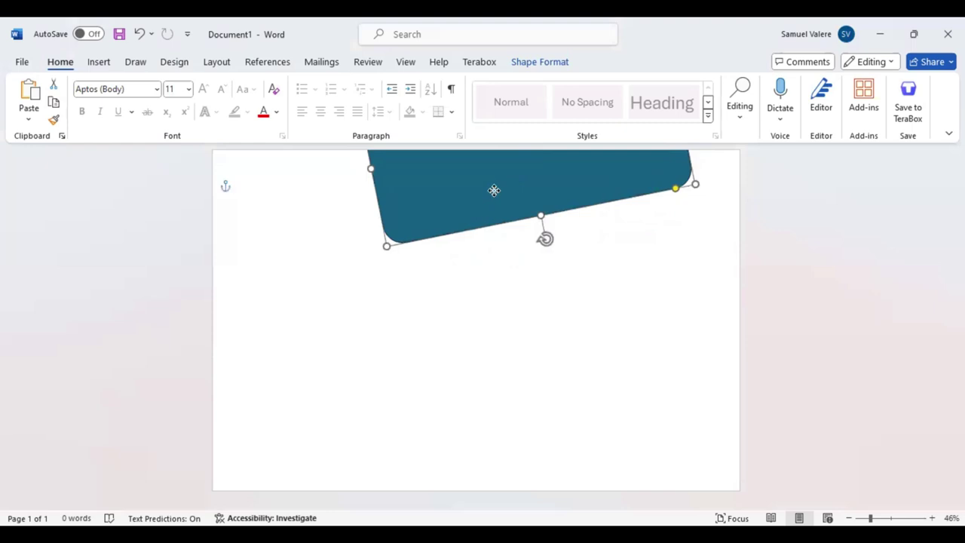
Step: Push the tilted banner past the page top, fine-tune its angle, and widen it leftward
mouse_move(494, 190)
left_mouse_down()
mouse_move(503, 172)
mouse_move(440, 183)
mouse_move(445, 191)
mouse_move(320, 156)
left_mouse_up()
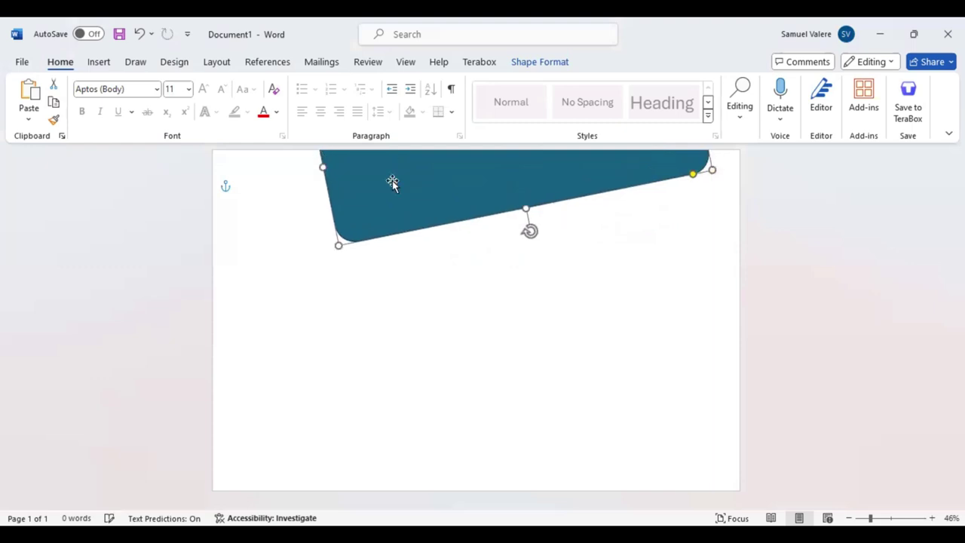
left_click_drag(529, 230, 536, 218)
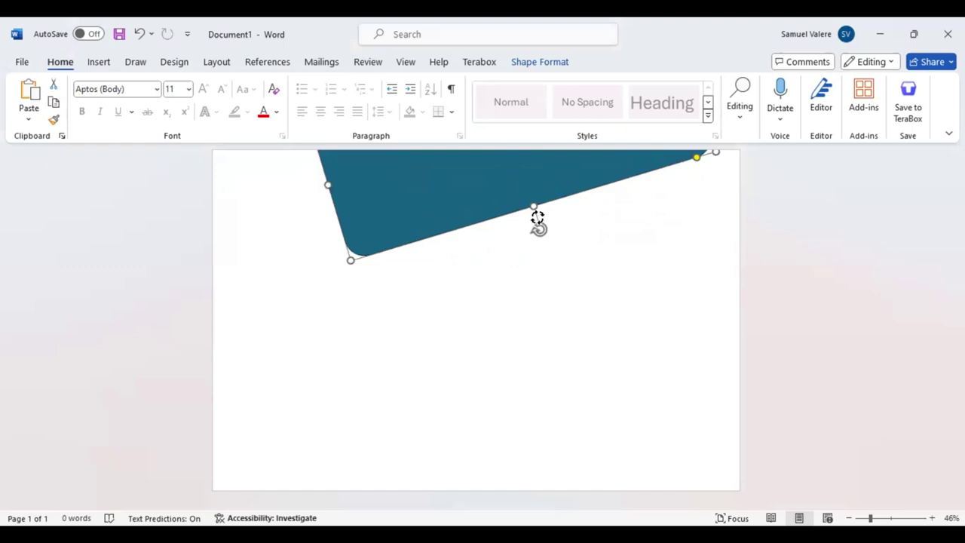
left_click_drag(435, 216, 458, 204)
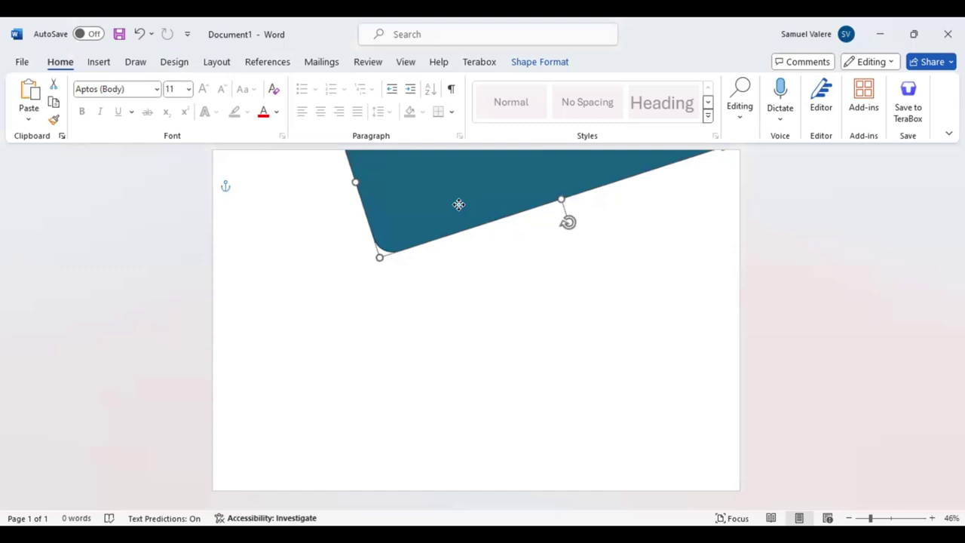
left_click_drag(568, 224, 552, 224)
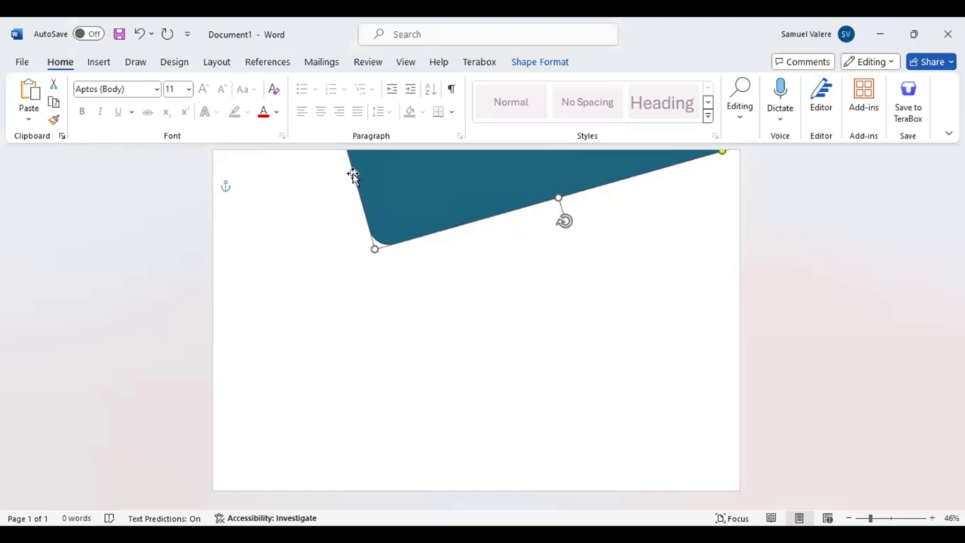
left_click_drag(353, 172, 352, 167)
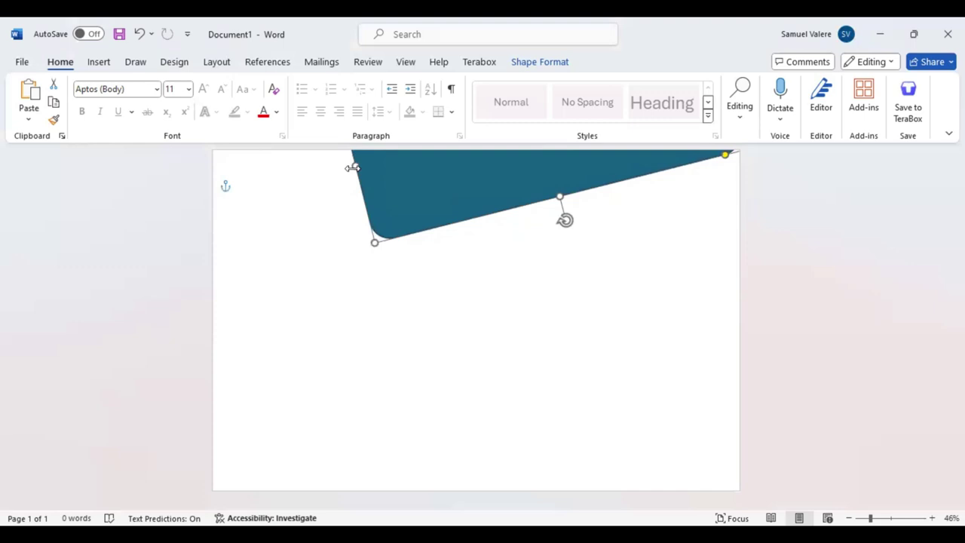
left_click_drag(353, 167, 306, 162)
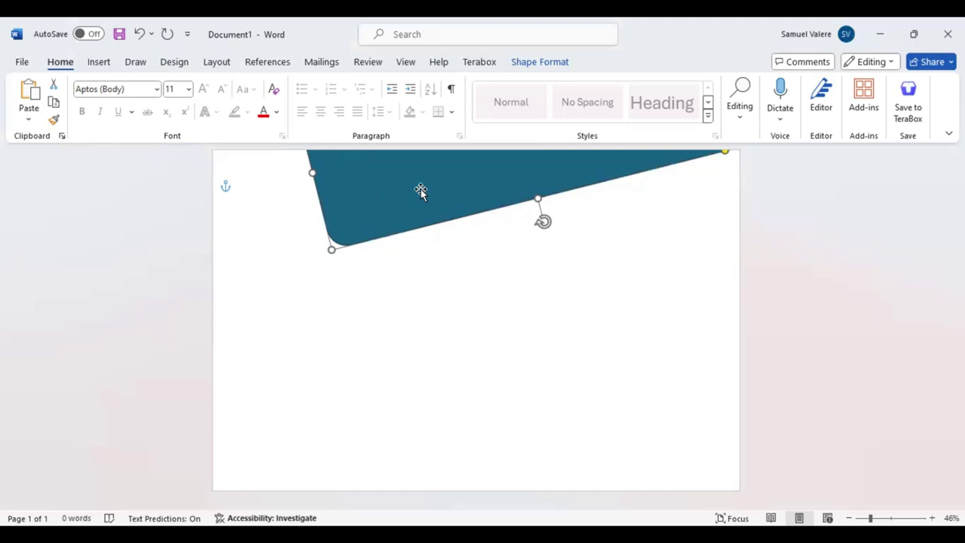
Step: Review the banner's outline in the Format Shape pane, keeping the solid outline, and bring up Shape Format
right_click(528, 278)
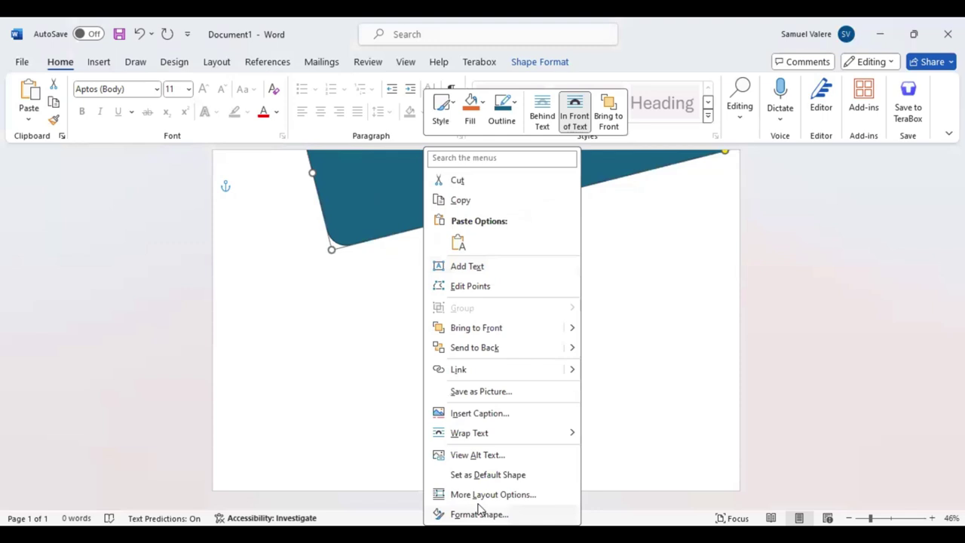
left_click(805, 243)
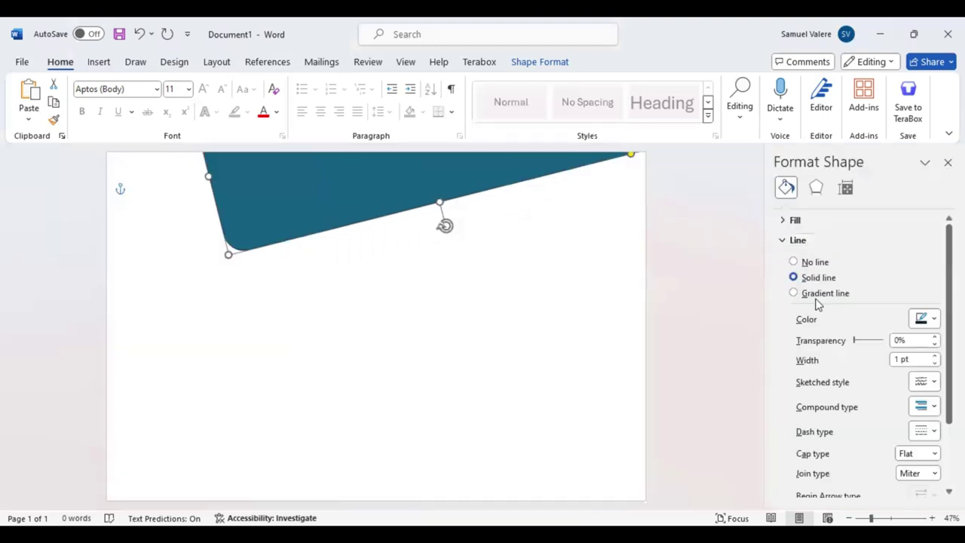
left_click(795, 263)
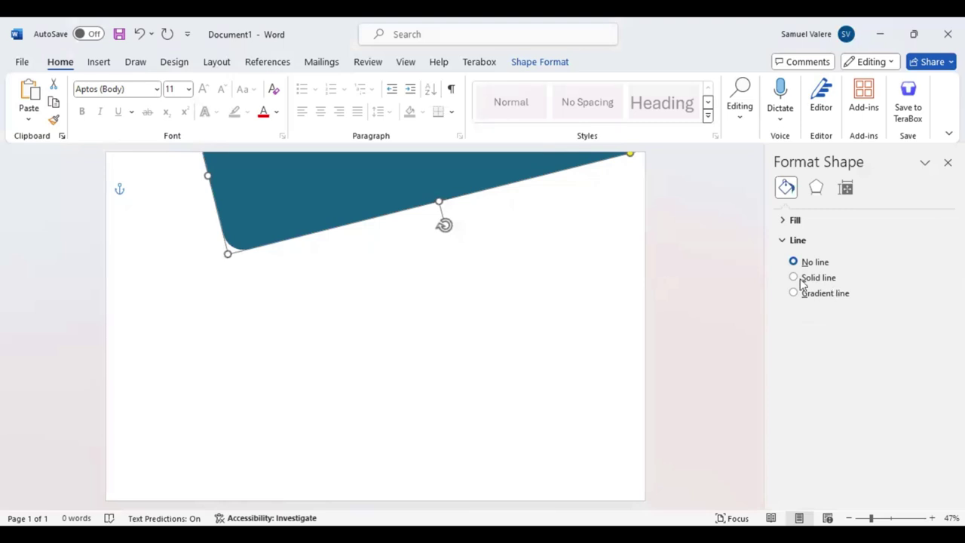
key("ctrl+z")
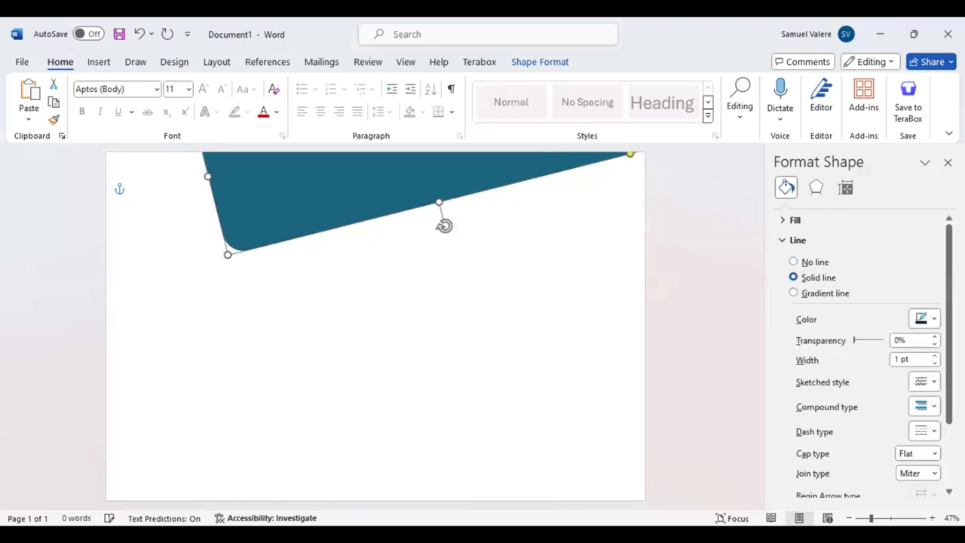
left_click(924, 319)
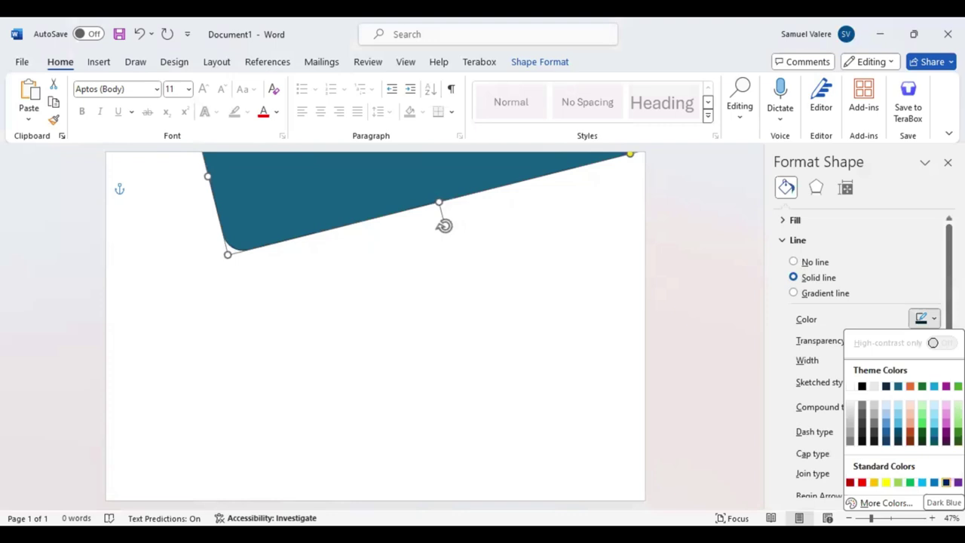
left_click(908, 320)
left_click(392, 268)
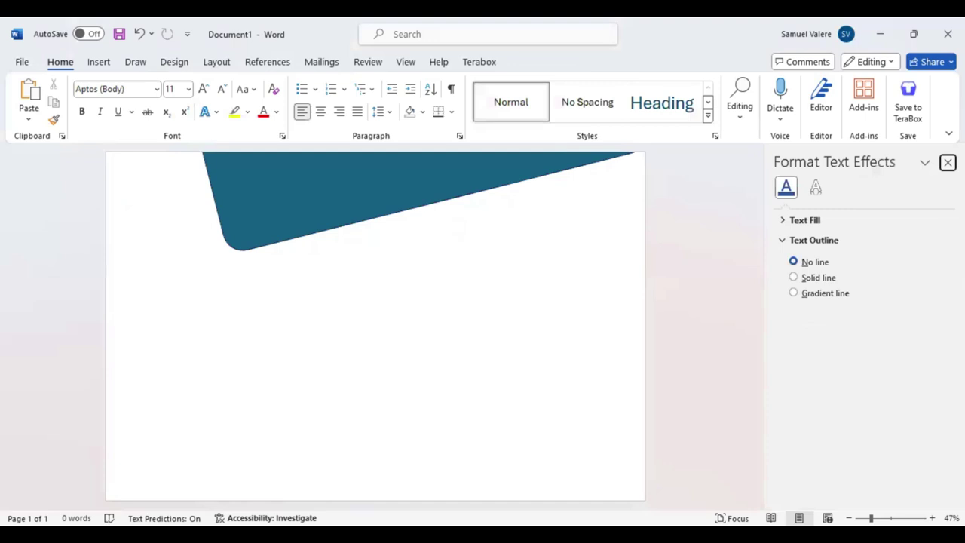
left_click(948, 162)
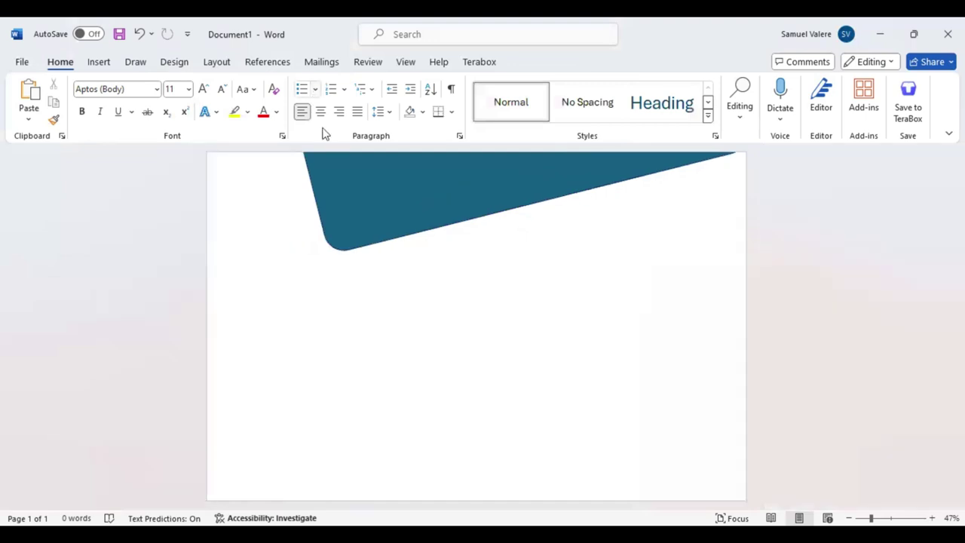
key("ctrl+z")
left_click(525, 65)
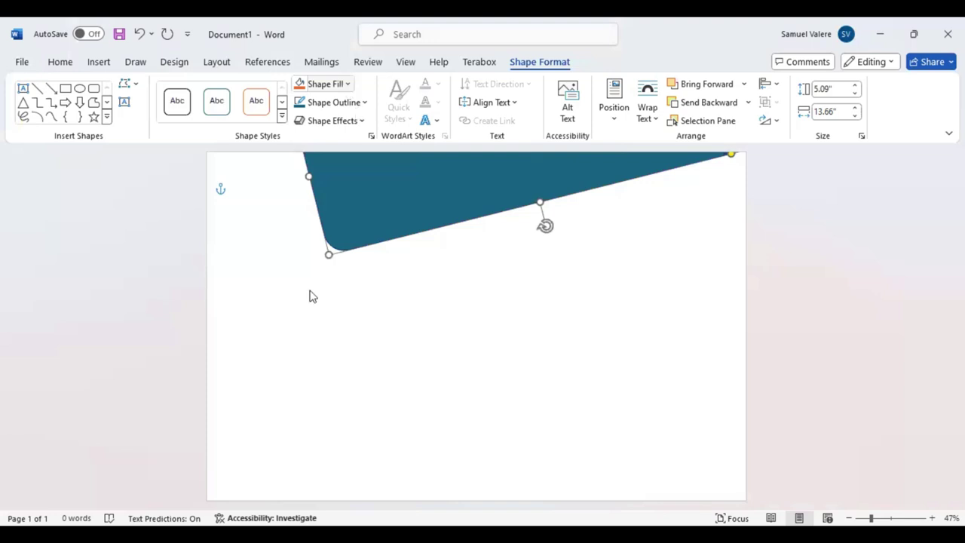
Step: Try a 6 pt outline weight on the banner, then revert to the thin outline
left_click(334, 102)
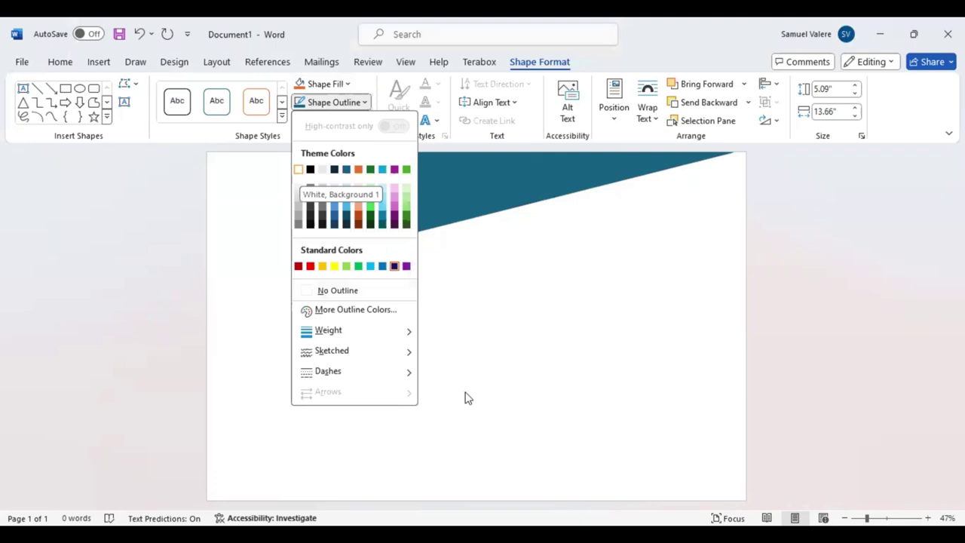
key("w")
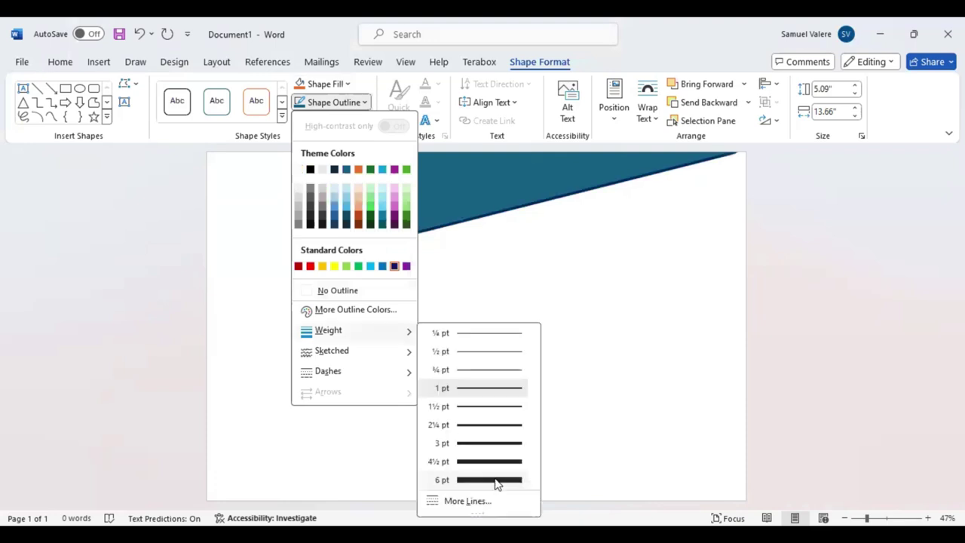
left_click(496, 481)
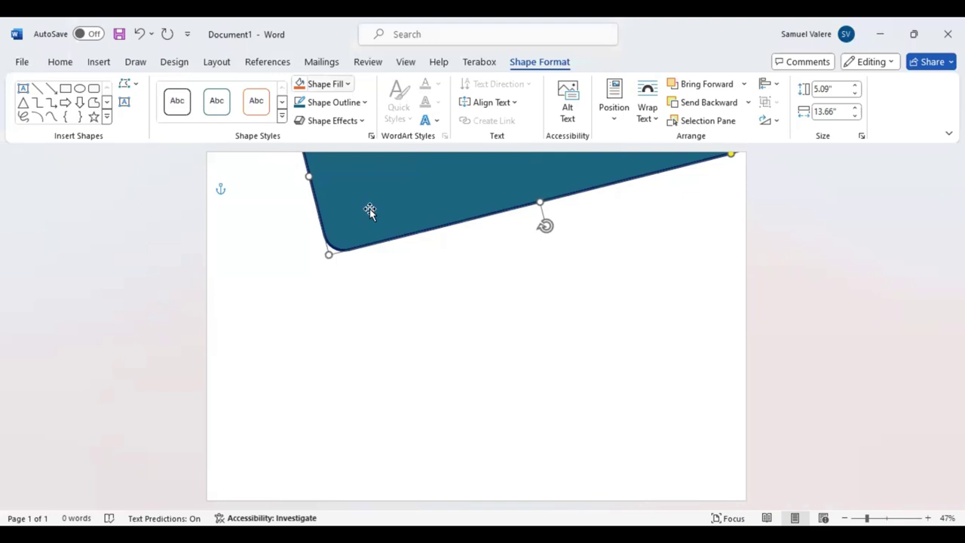
key("ctrl+z")
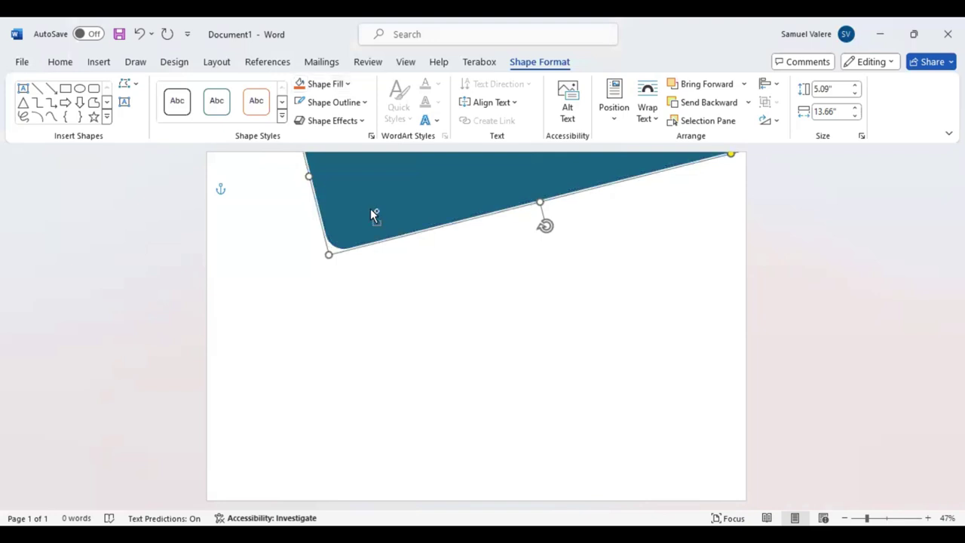
Step: Reposition and re-tilt the navy banner and widen it to 14.41 inches
mouse_move(371, 211)
left_mouse_down()
mouse_move(377, 221)
mouse_move(343, 209)
left_mouse_up()
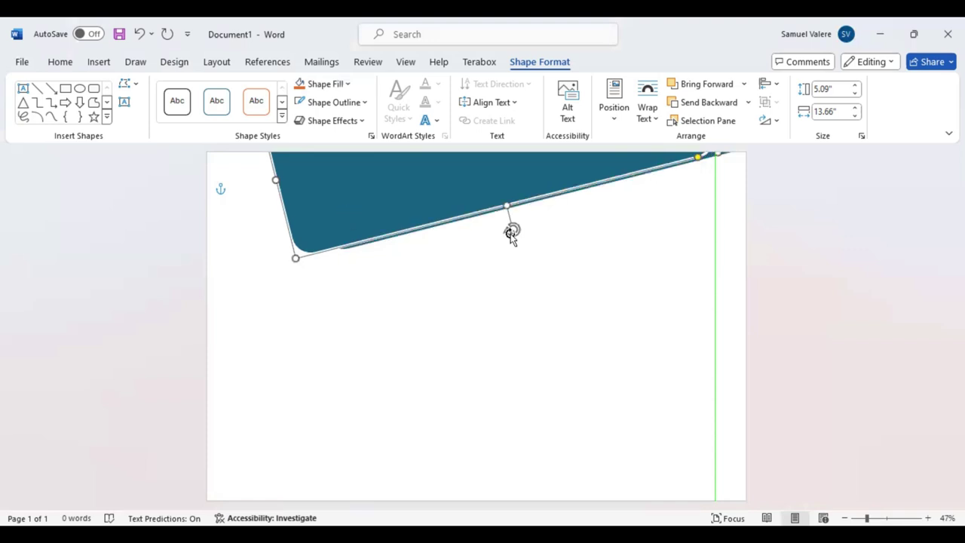
left_click_drag(511, 232, 516, 228)
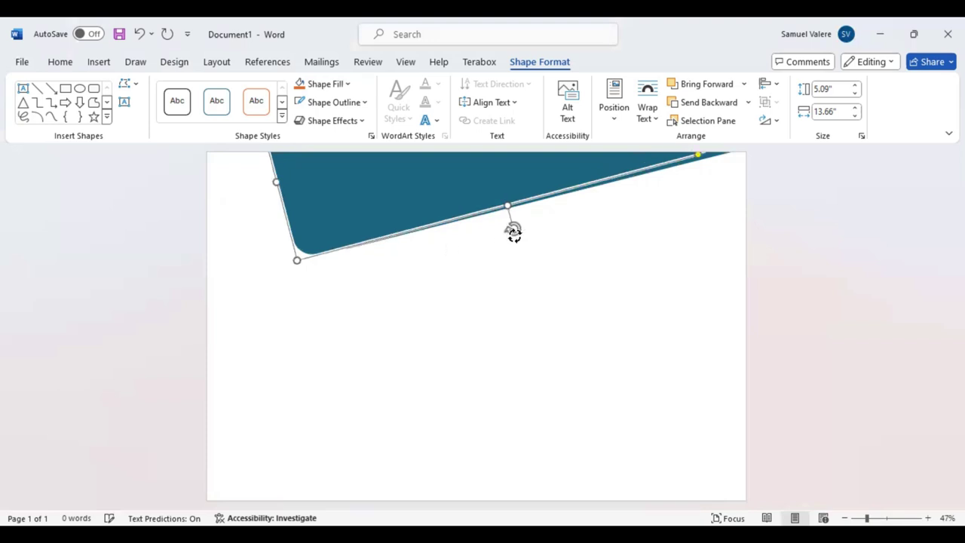
left_click_drag(517, 228, 512, 230)
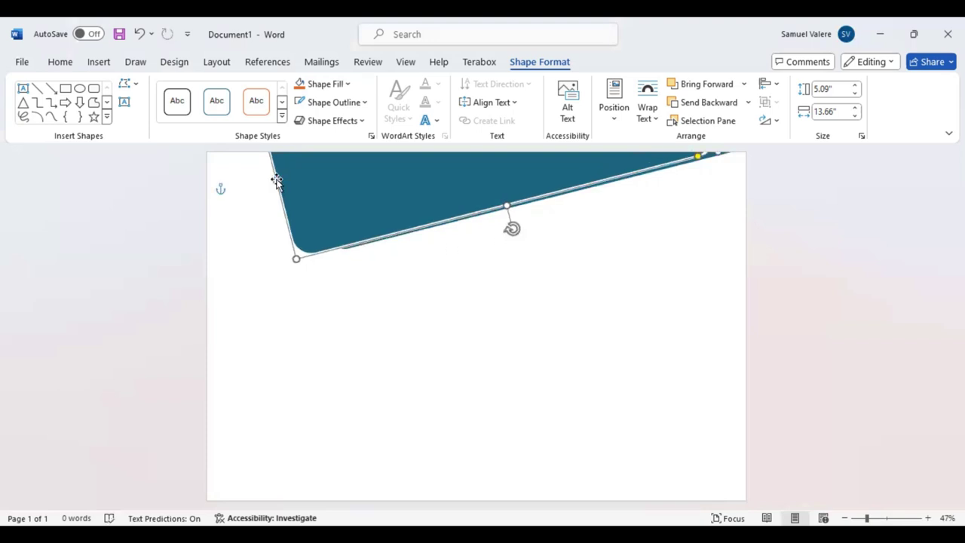
left_click_drag(277, 182, 354, 180)
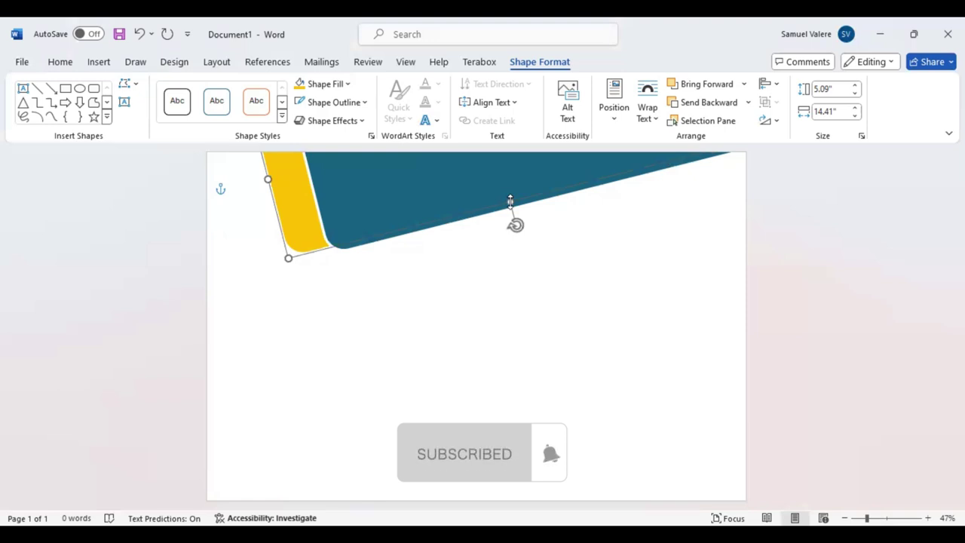
Step: Match the yellow backing shape's tilt and widen it left so a yellow edge shows
left_click_drag(515, 218, 519, 239)
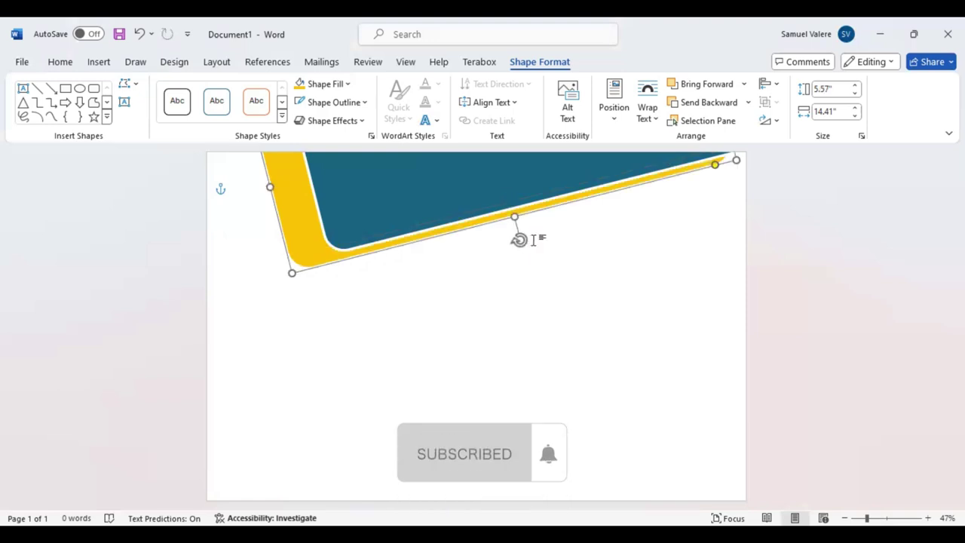
left_click_drag(520, 239, 518, 235)
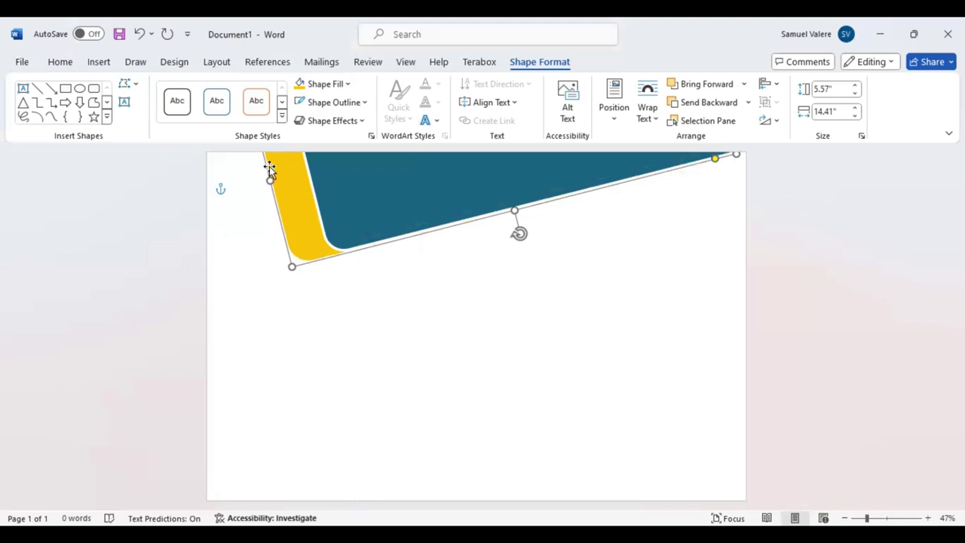
left_click_drag(269, 180, 262, 181)
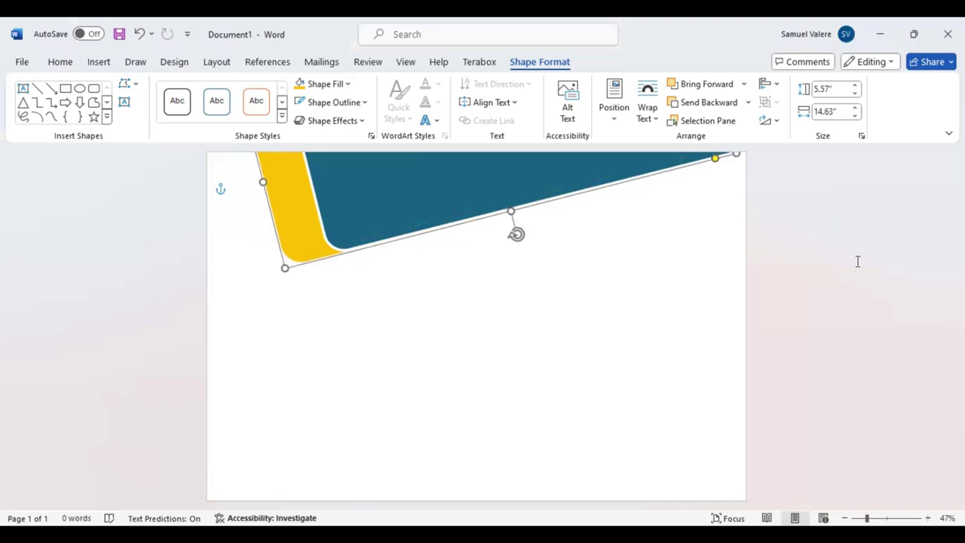
left_click(857, 261)
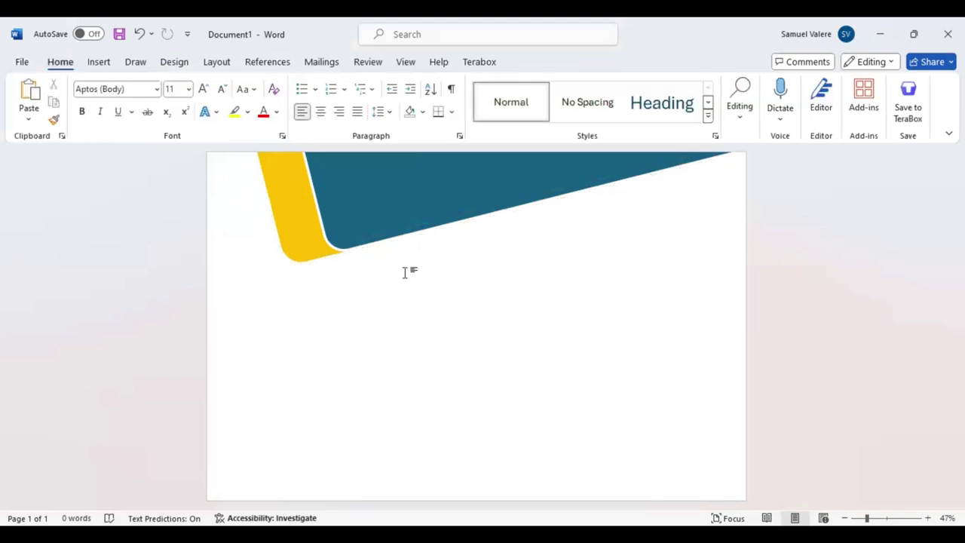
Step: Copy the navy banner and move the tilted copy to the page's bottom-right corner
left_click(436, 196)
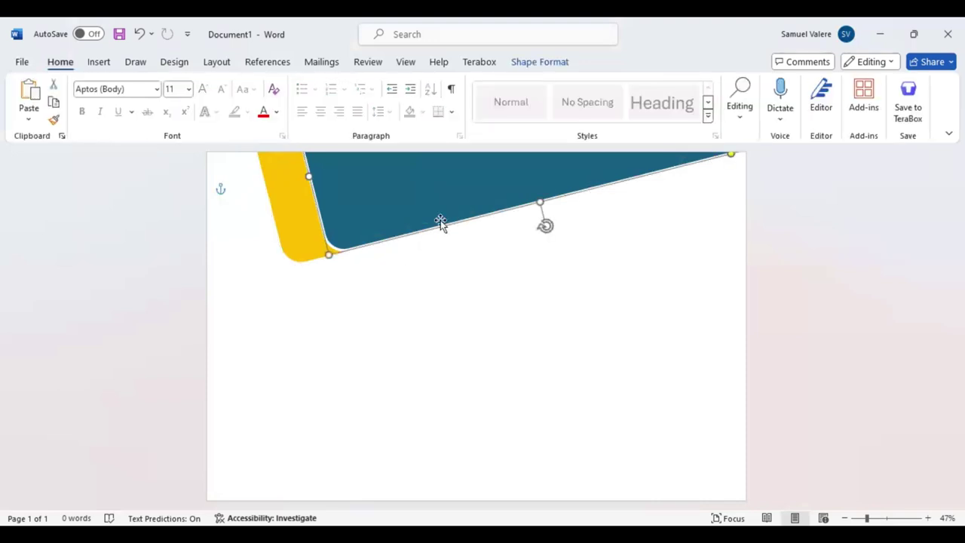
left_click_drag(462, 191, 466, 197)
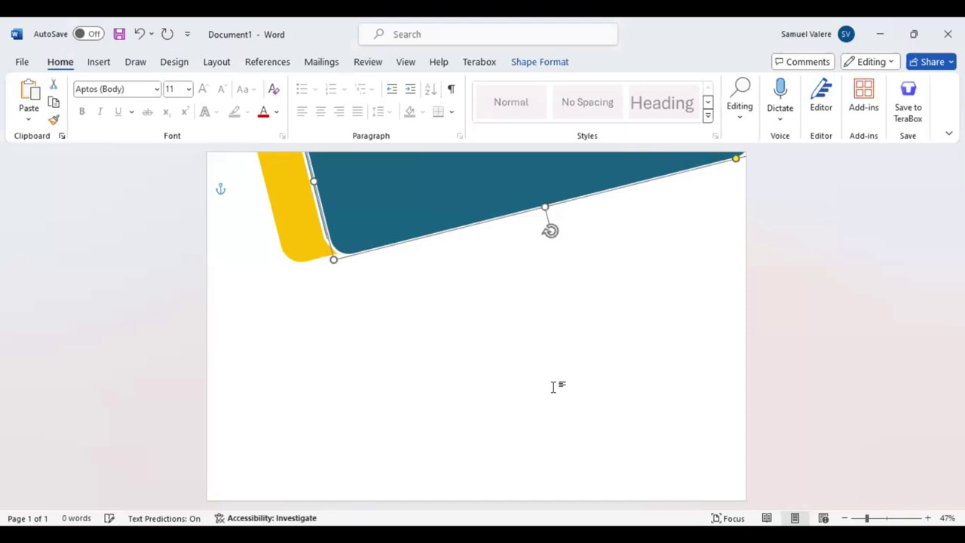
left_click_drag(555, 197, 564, 334)
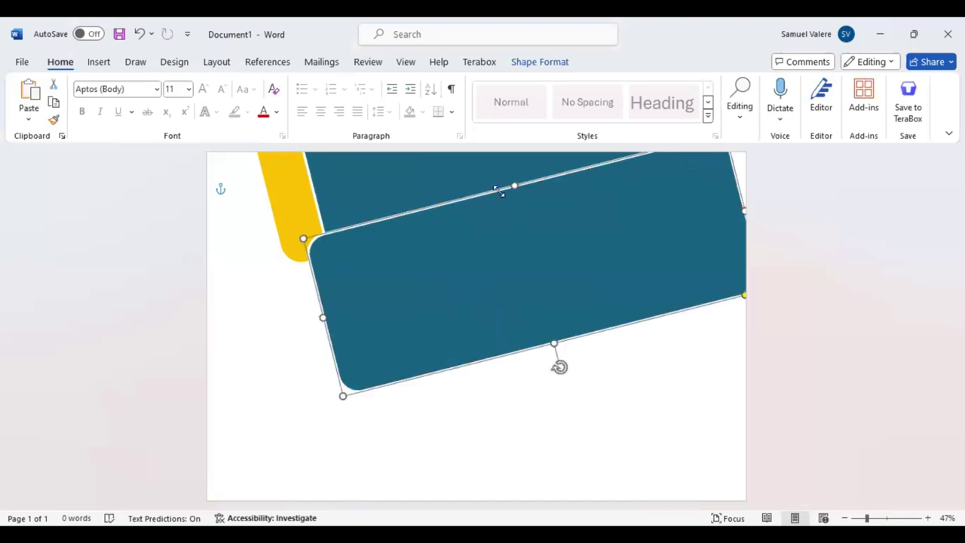
left_click_drag(501, 191, 502, 191)
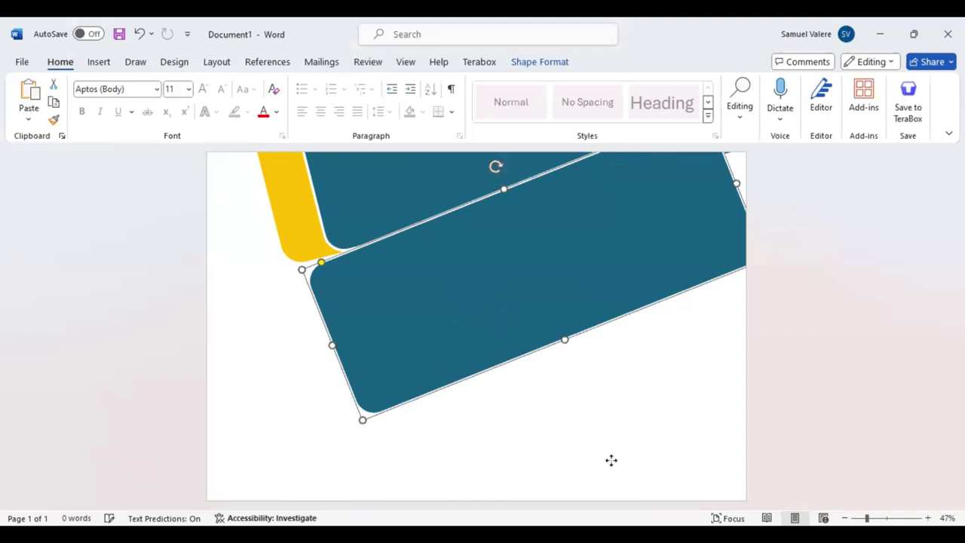
mouse_move(626, 465)
left_mouse_down()
mouse_move(623, 476)
mouse_move(654, 473)
left_mouse_up()
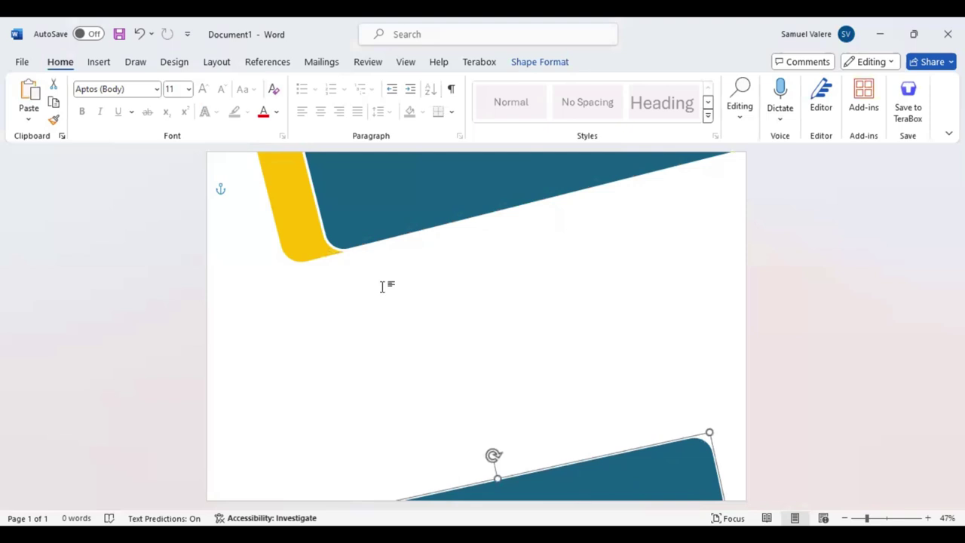
Step: Duplicate the yellow backing shape and send the copy behind the navy banner
left_click(287, 241)
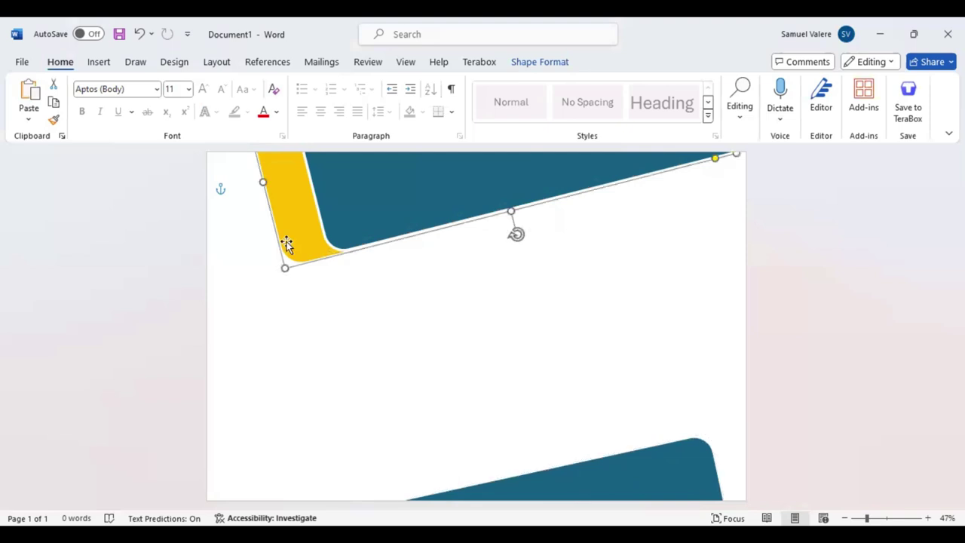
key("ctrl+z")
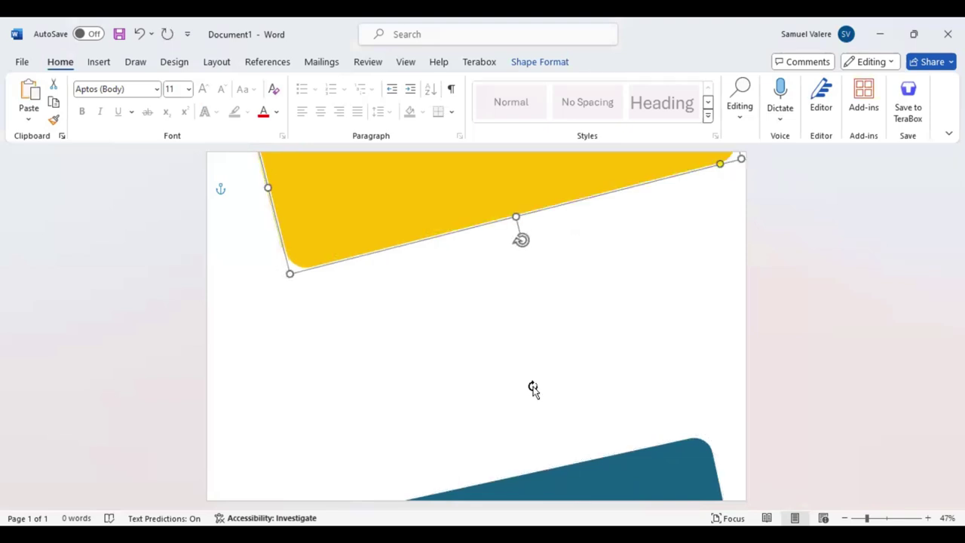
key("ctrl+y")
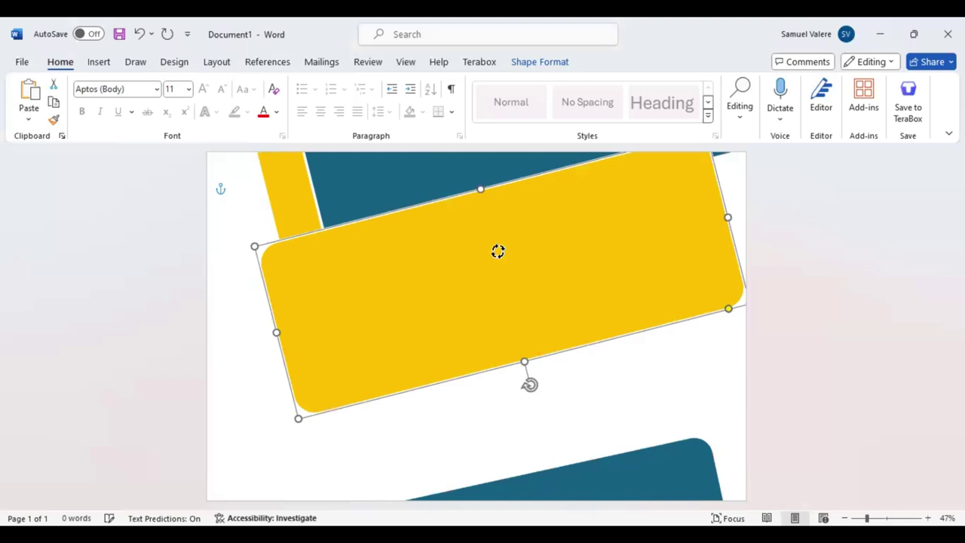
key("ctrl+z")
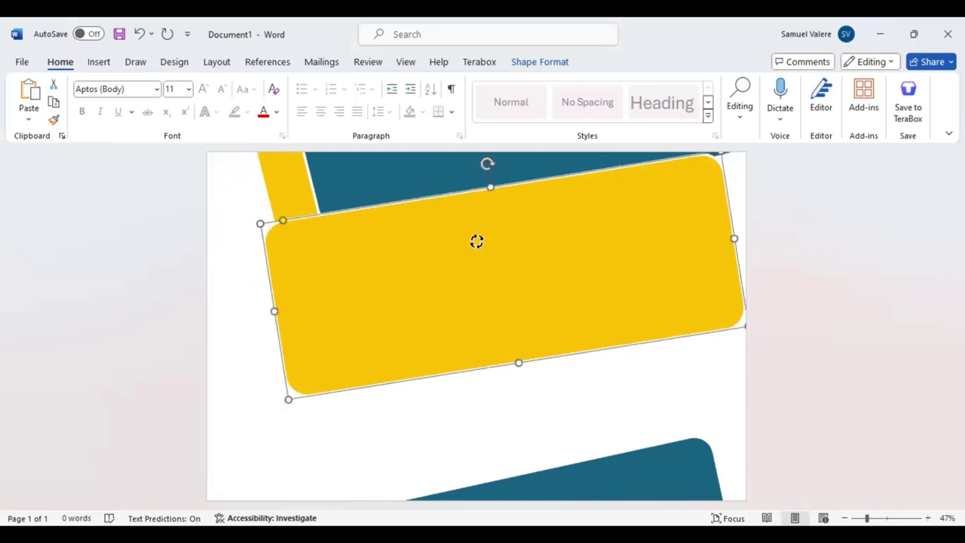
key("ctrl+y")
key("ctrl+y")
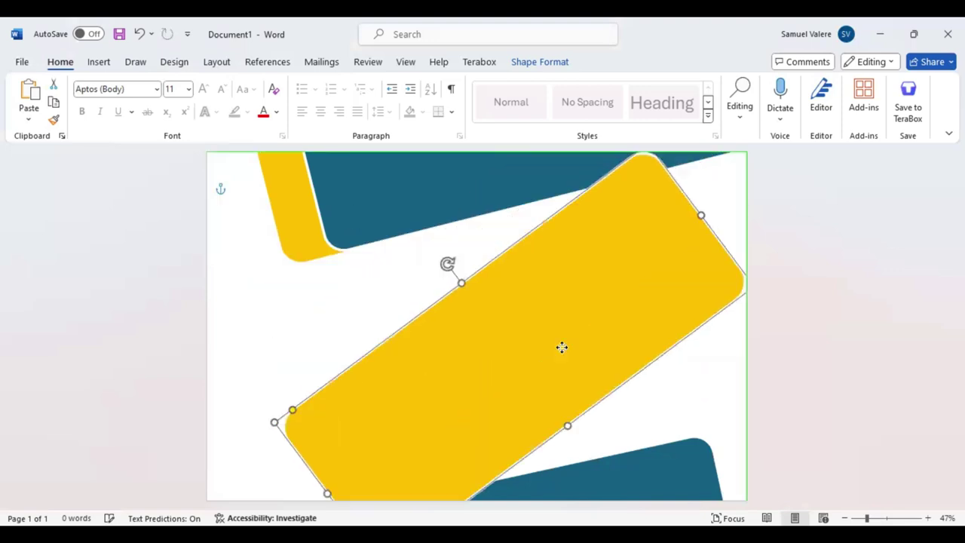
key("ctrl+z")
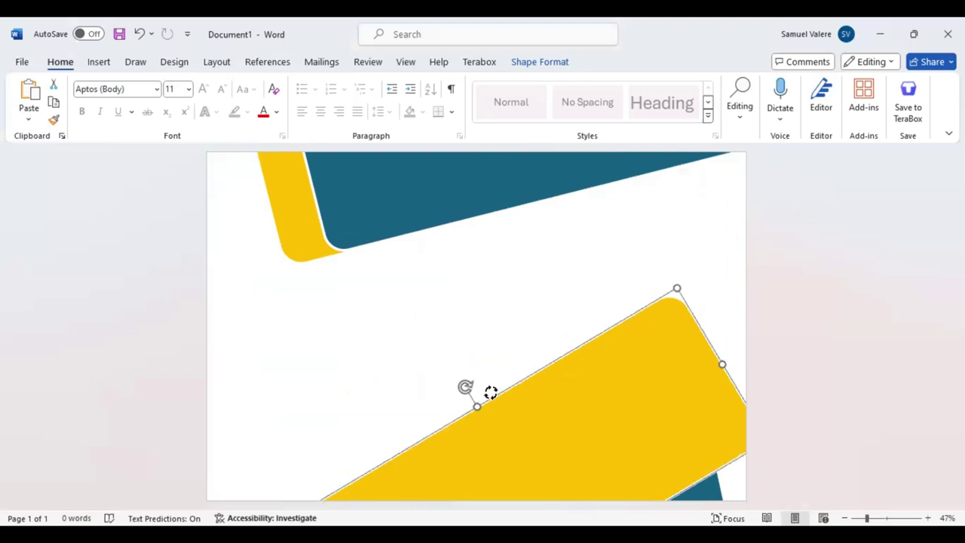
key("ctrl+z")
key("ctrl+z")
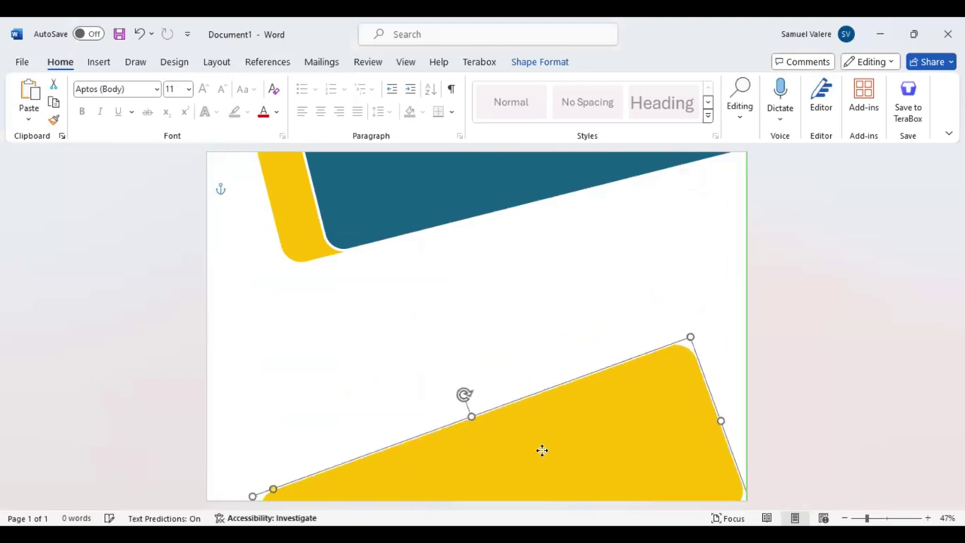
key("ctrl+z")
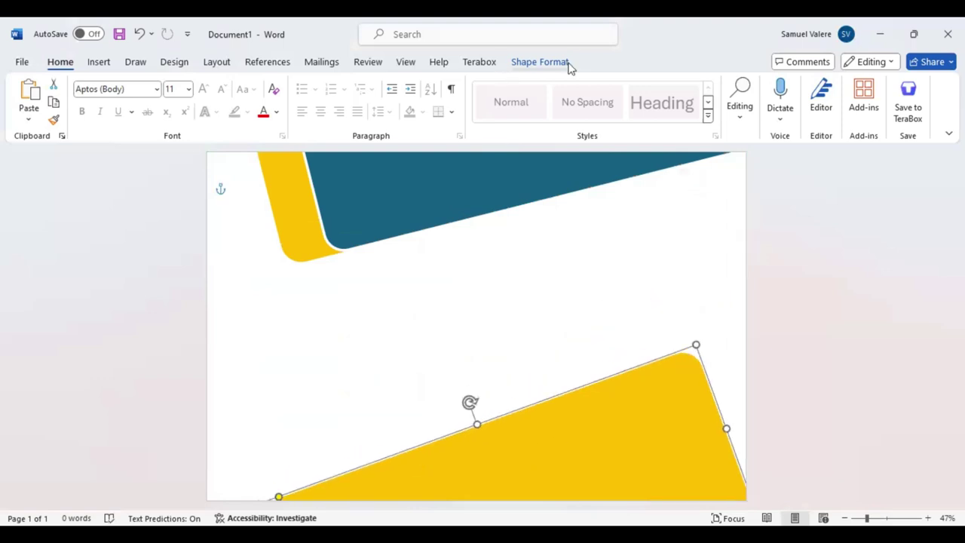
left_click(567, 64)
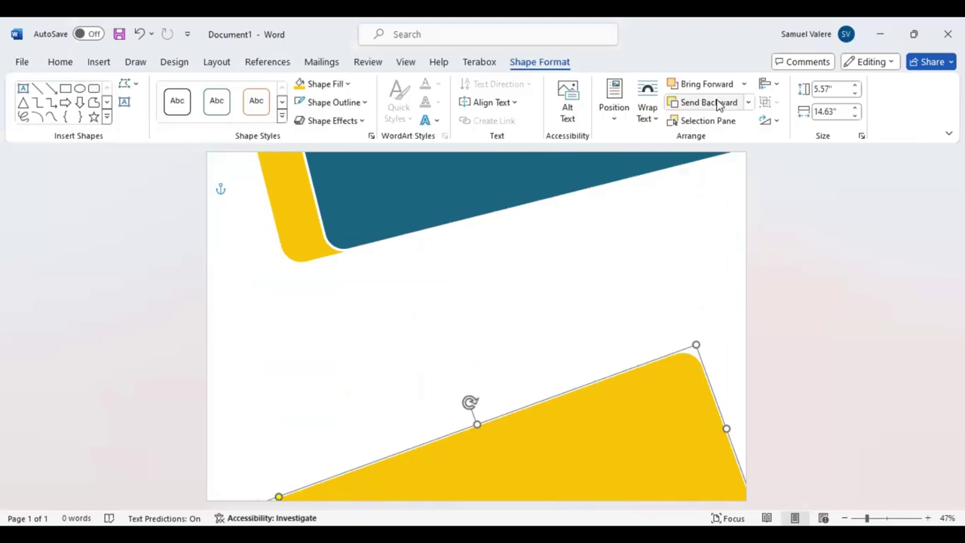
left_click(715, 104)
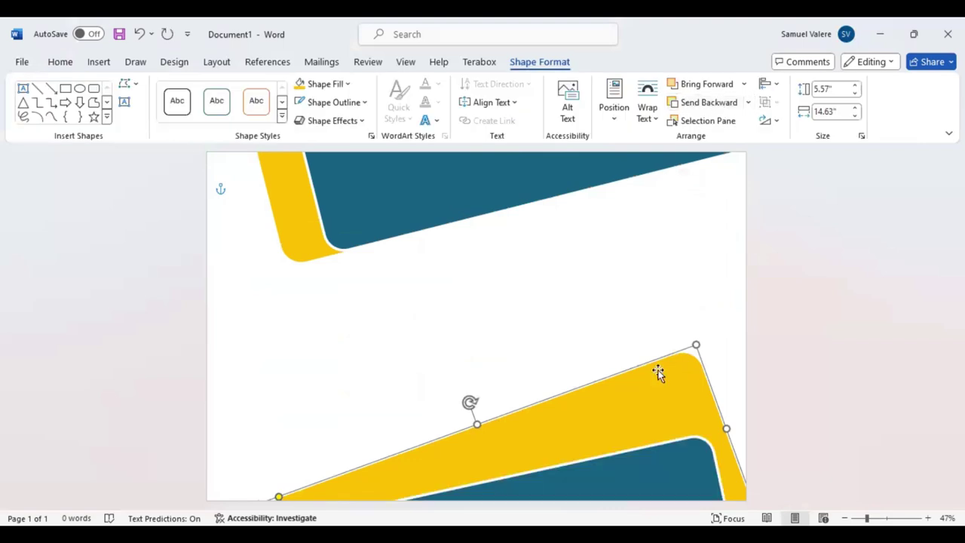
Step: Position and rotate the yellow copy to match the bottom navy banner's slope
left_click_drag(658, 372, 655, 444)
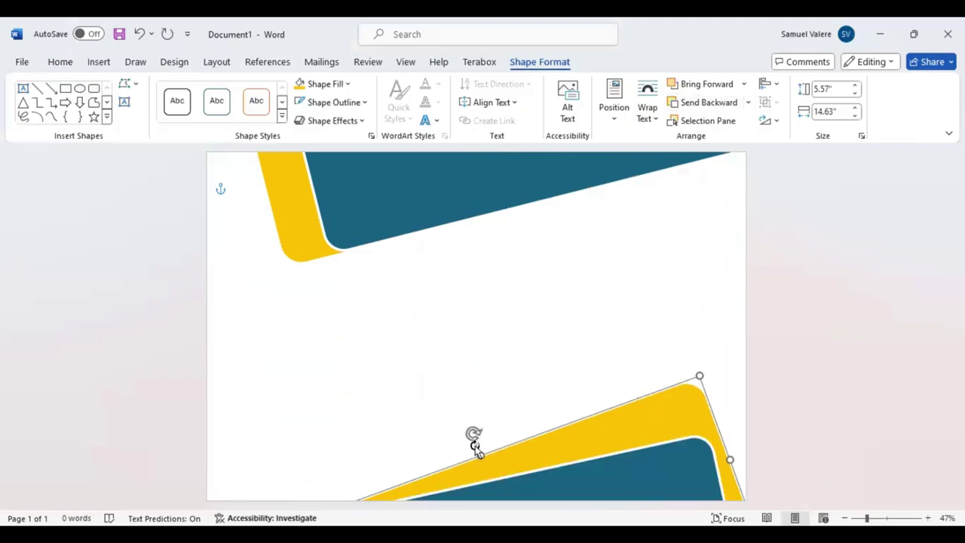
left_click_drag(474, 441, 484, 437)
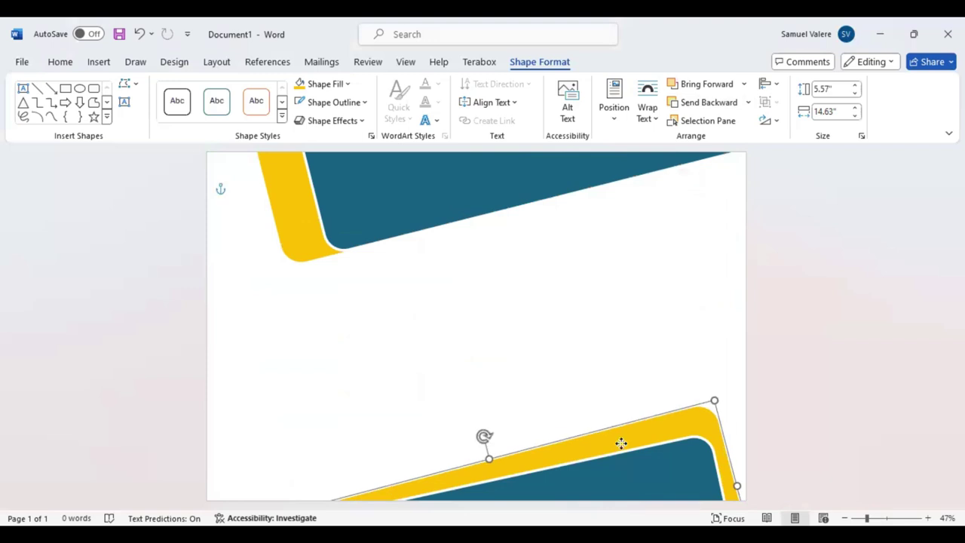
left_click_drag(620, 444, 624, 463)
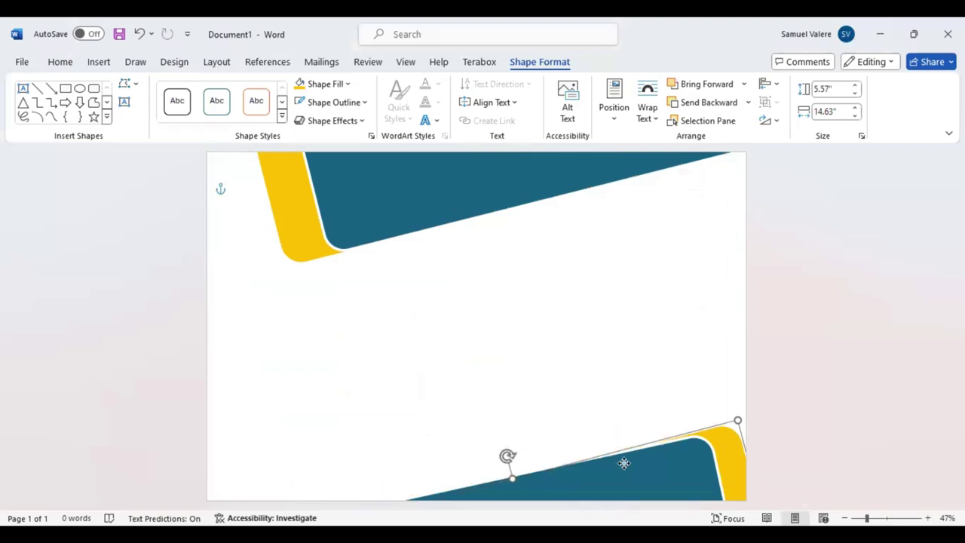
left_click_drag(508, 456, 509, 452)
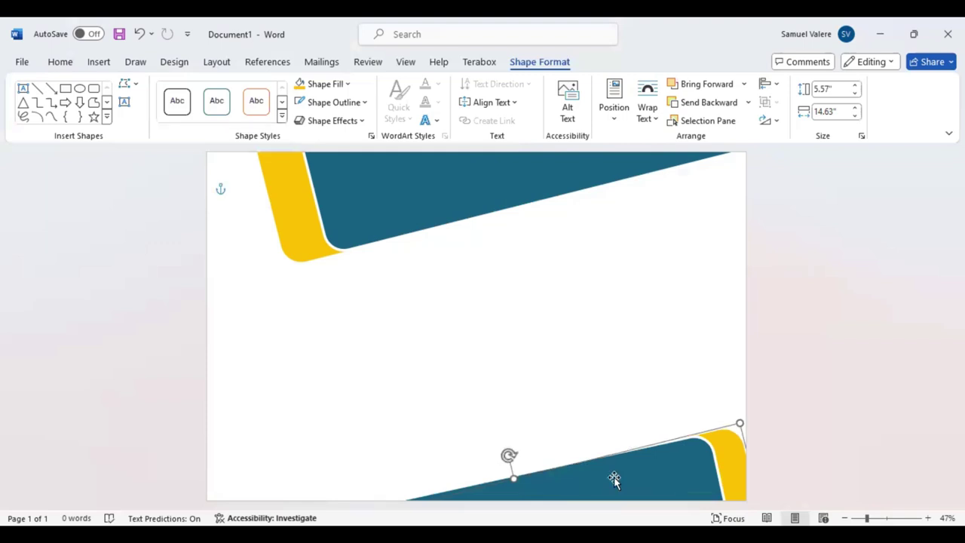
key("ctrl+z")
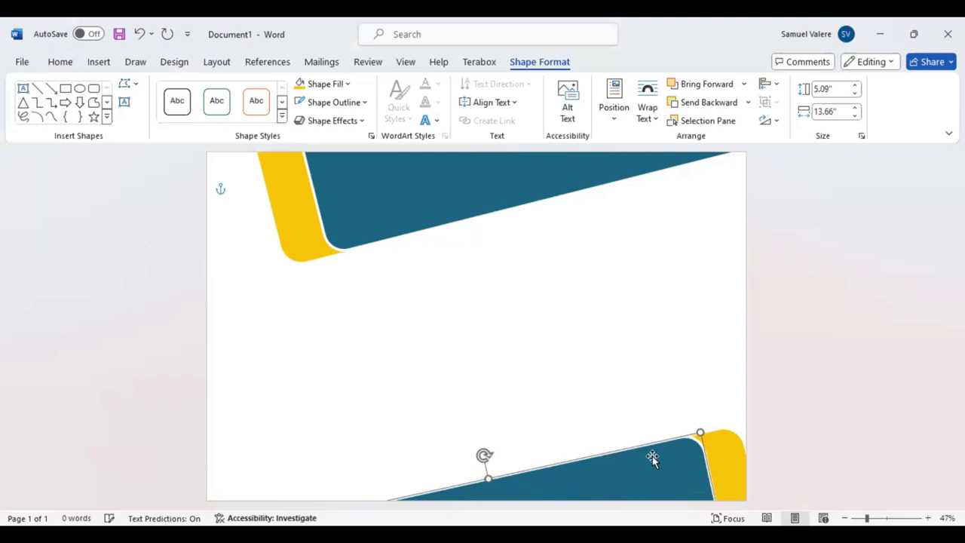
key("ctrl+y")
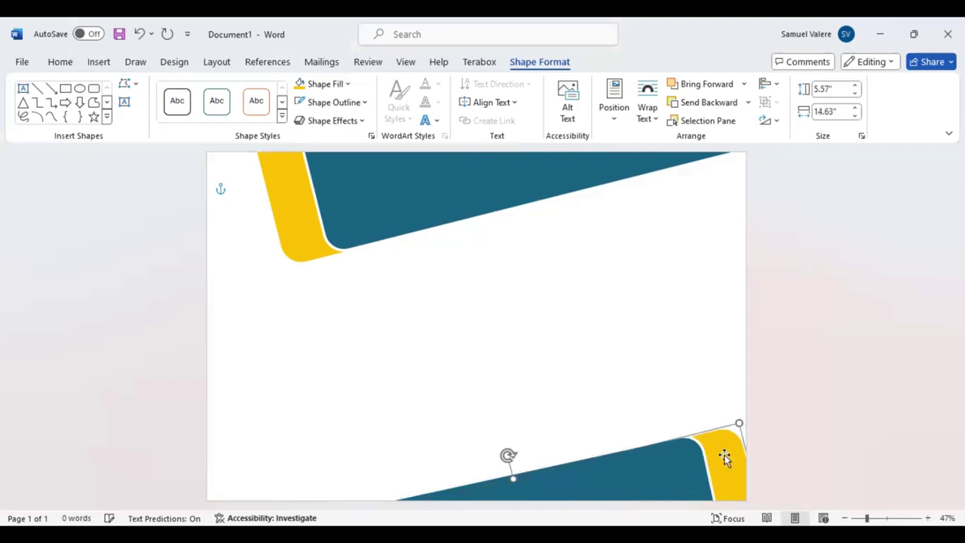
key("ctrl+z")
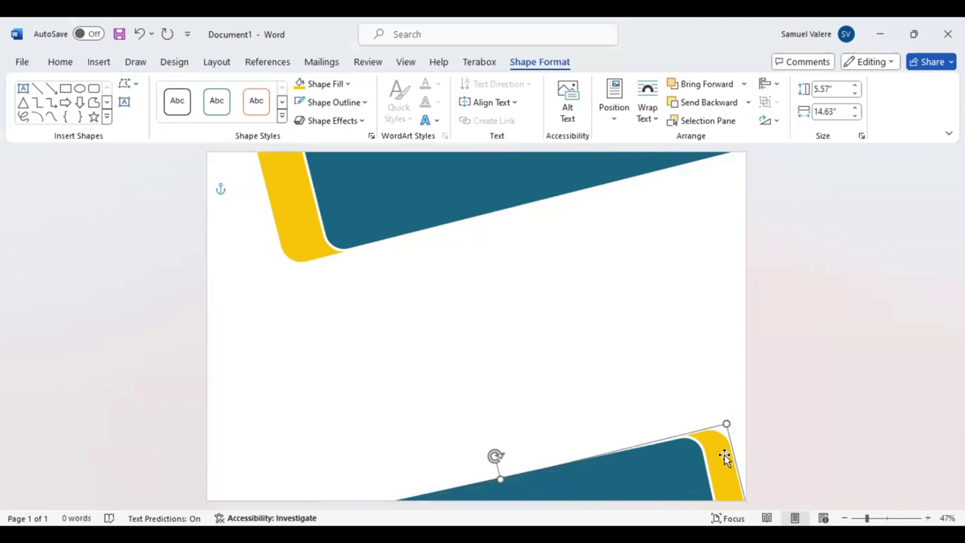
key("Left")
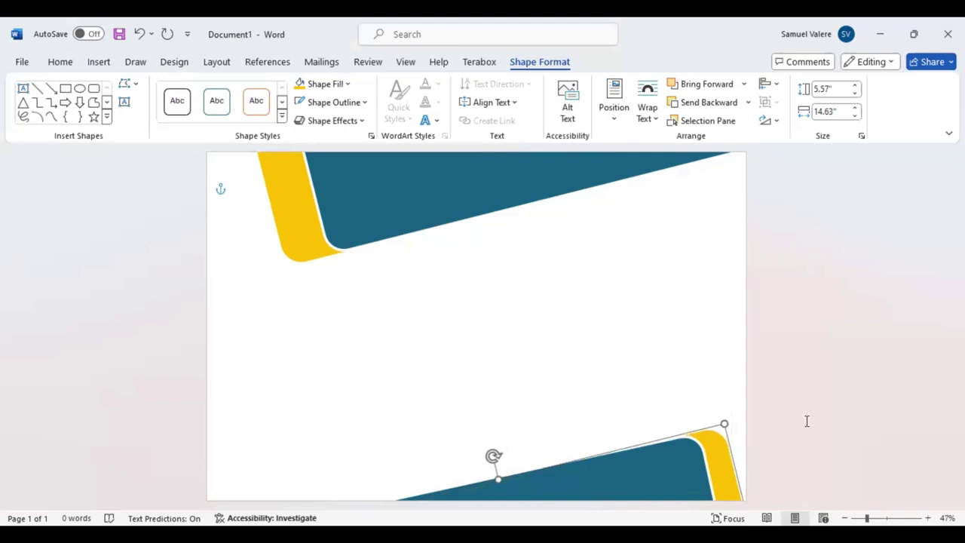
left_click(792, 437)
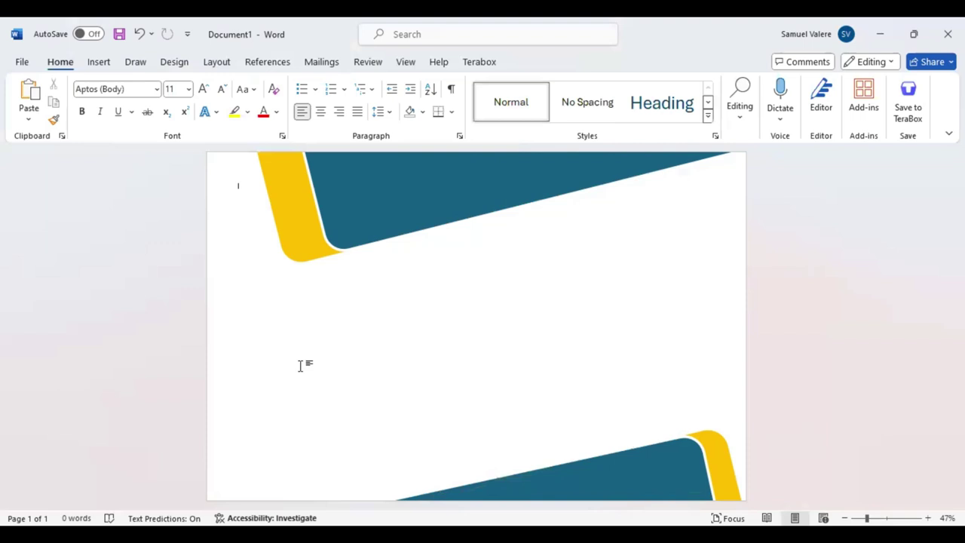
Step: Draw a text box across the top navy banner, type 'Certificate', and centre it
scroll(218, 86, "down", 1)
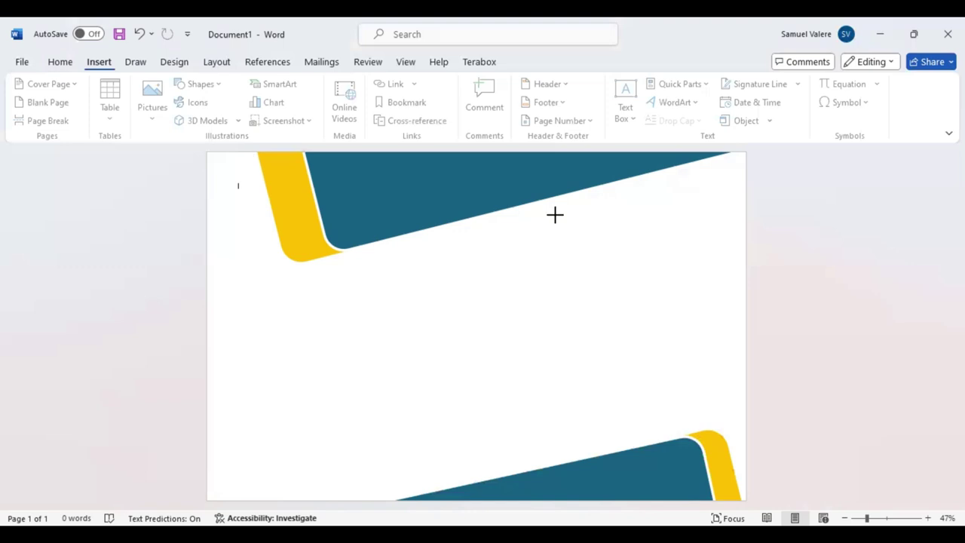
left_click_drag(335, 181, 555, 215)
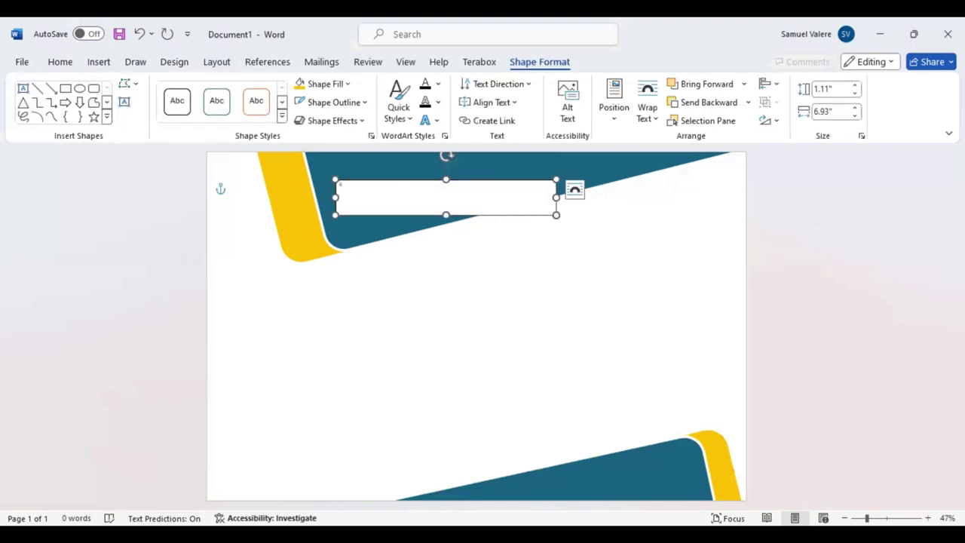
type("Gentif")
type("icate")
key("ctrl+a")
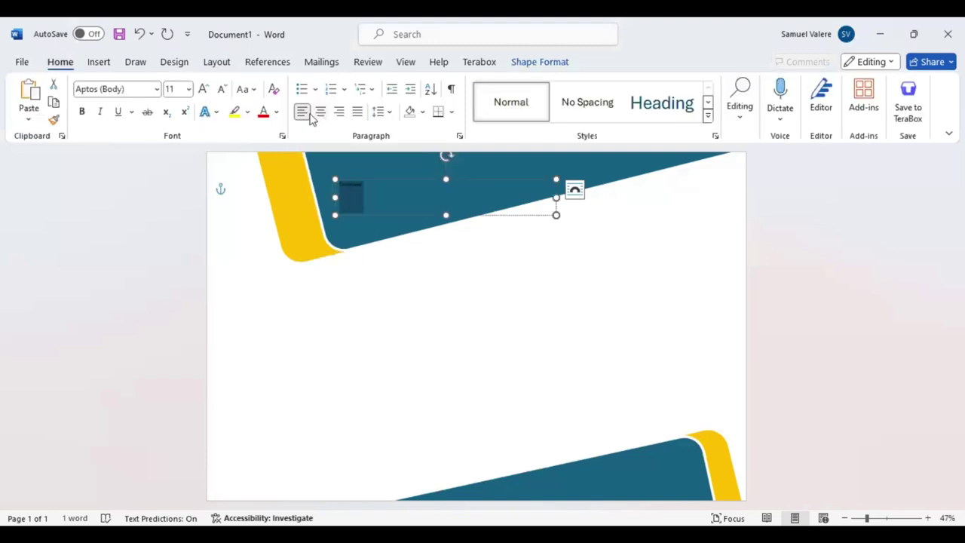
left_click(319, 111)
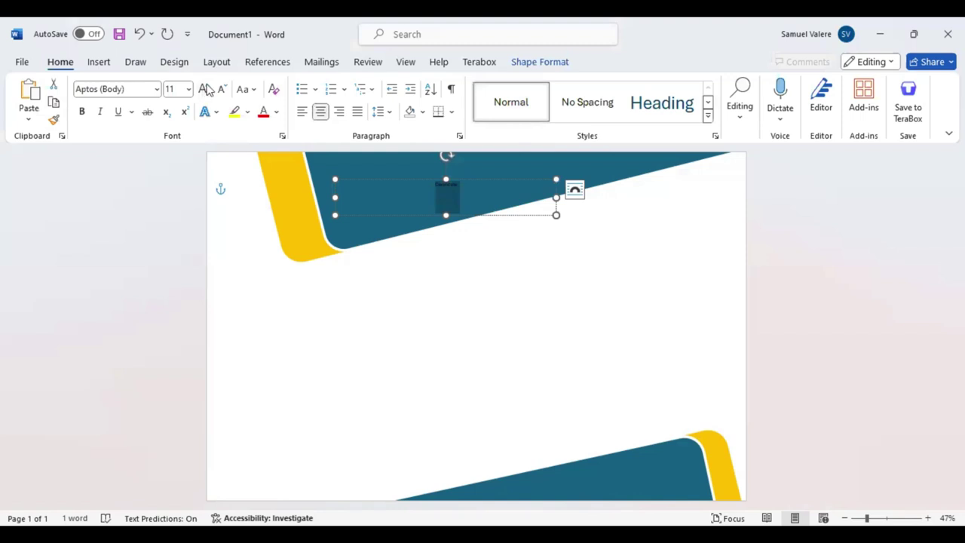
Step: Enlarge the title to 80 pt and switch it to all-capitals CERTIFICATE
left_click(205, 89)
left_click(204, 89)
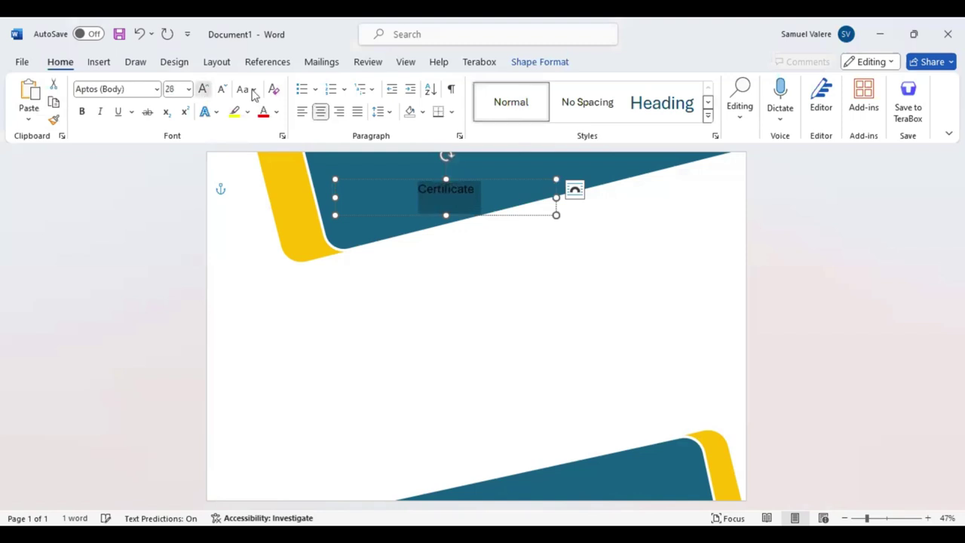
left_click(203, 89)
left_click(204, 89)
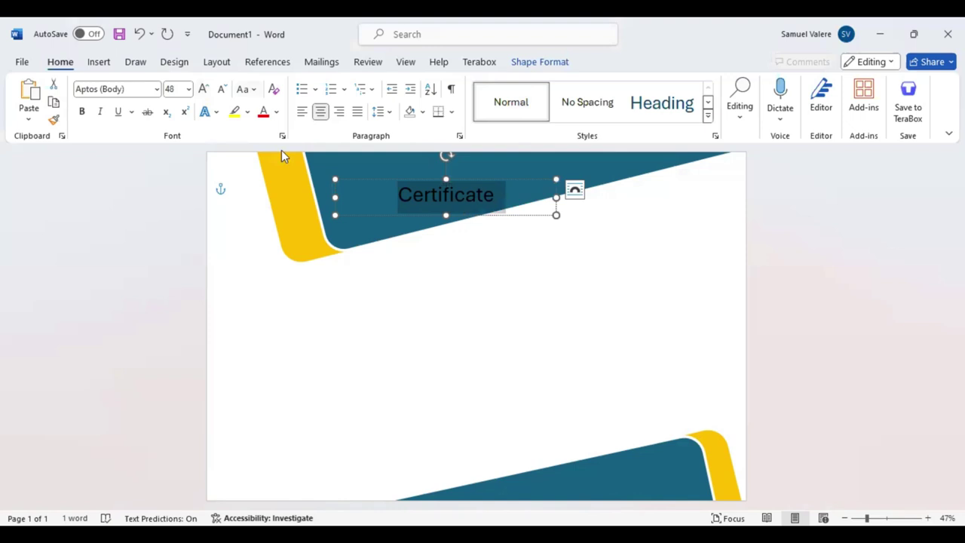
key("shift+F3")
left_click(203, 89)
left_click(203, 89)
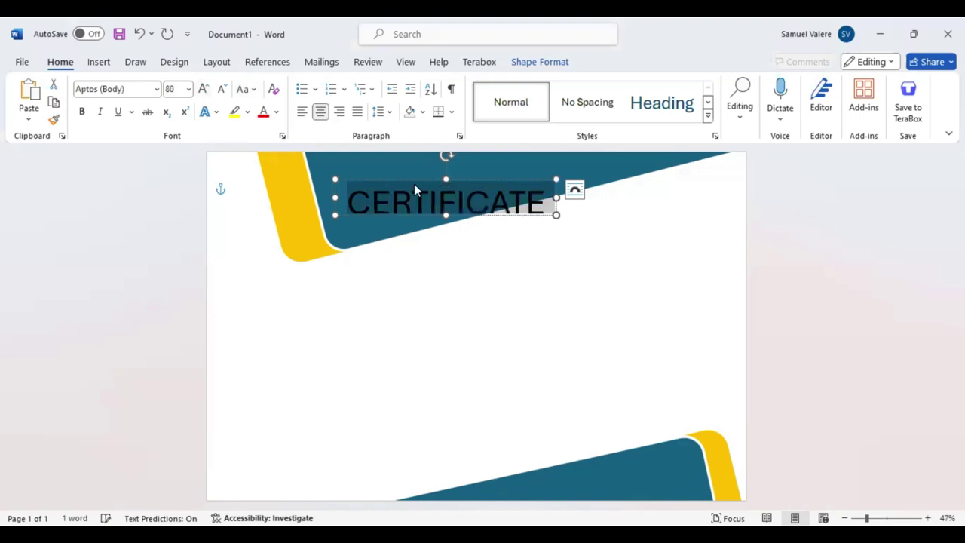
Step: Resize the title box and centre it at the top of the navy banner
left_click_drag(446, 215, 444, 225)
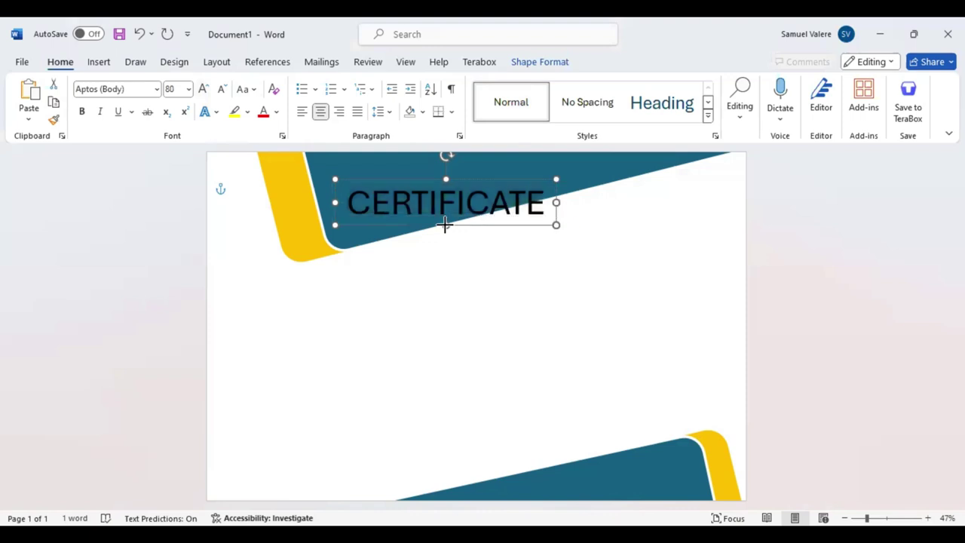
mouse_move(444, 225)
left_mouse_down()
mouse_move(441, 201)
mouse_move(500, 198)
mouse_move(477, 196)
left_mouse_up()
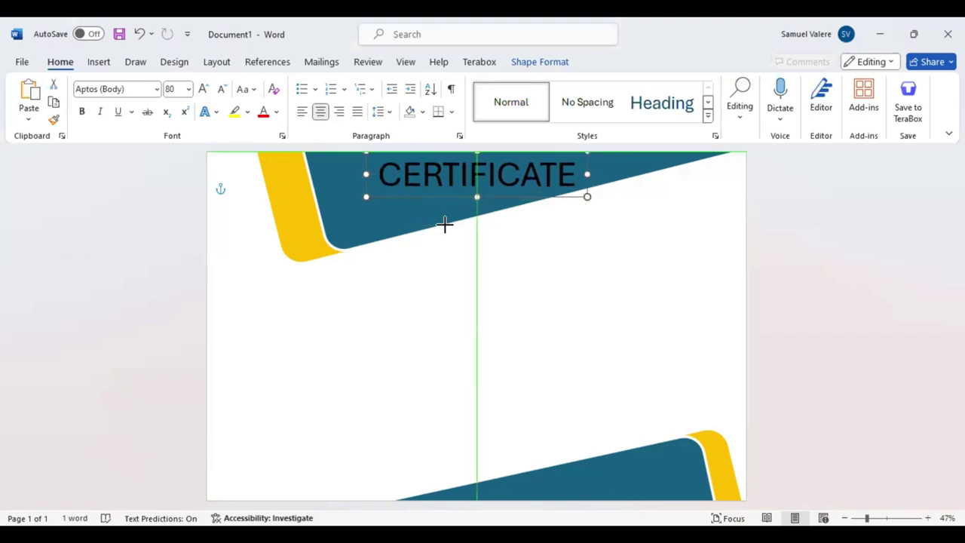
left_click_drag(477, 196, 436, 196)
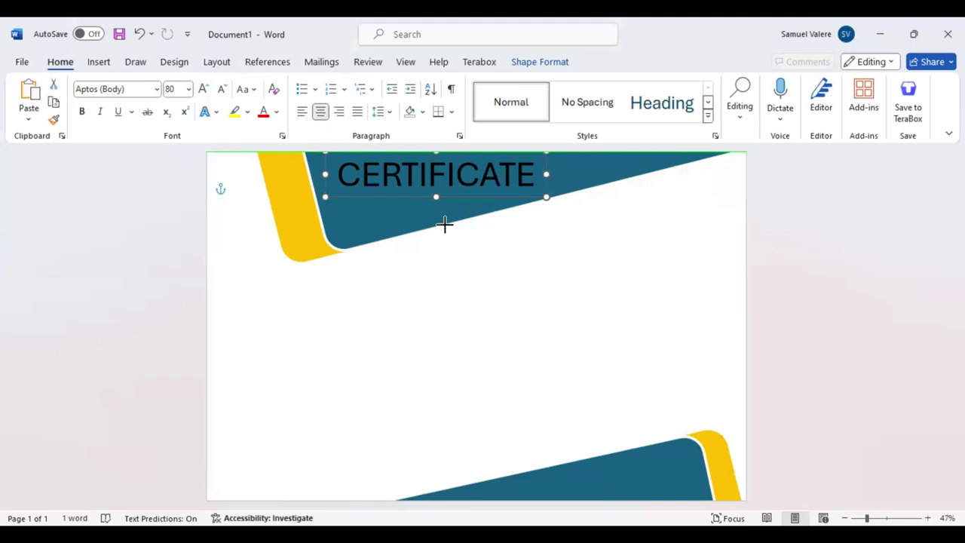
left_click_drag(436, 196, 477, 196)
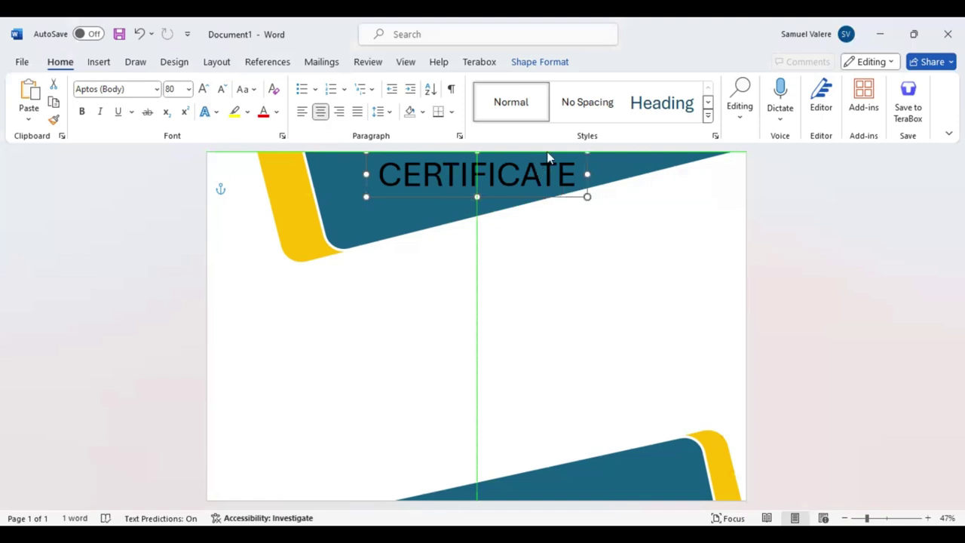
left_click_drag(477, 196, 477, 196)
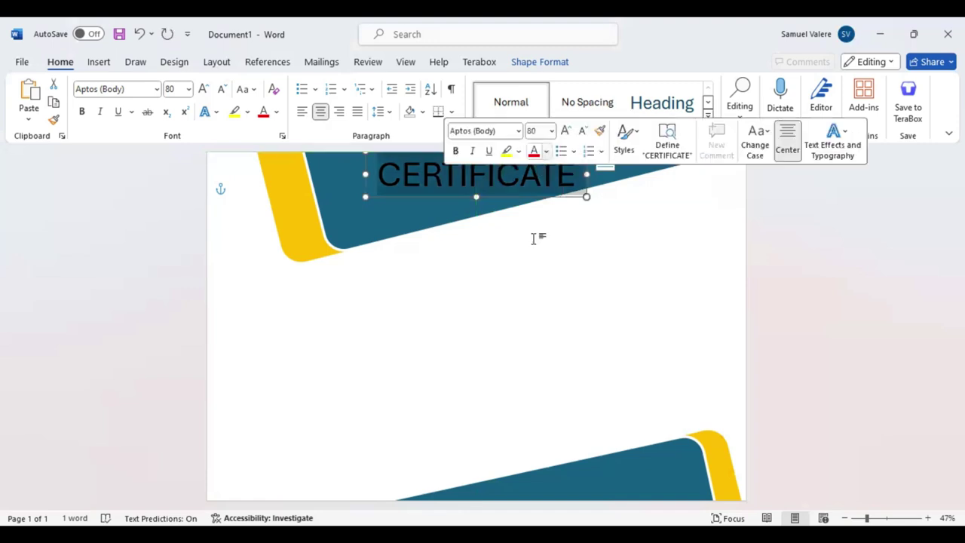
Step: Make CERTIFICATE white and copy its box just below with the font shrunk to 24
left_click(487, 198)
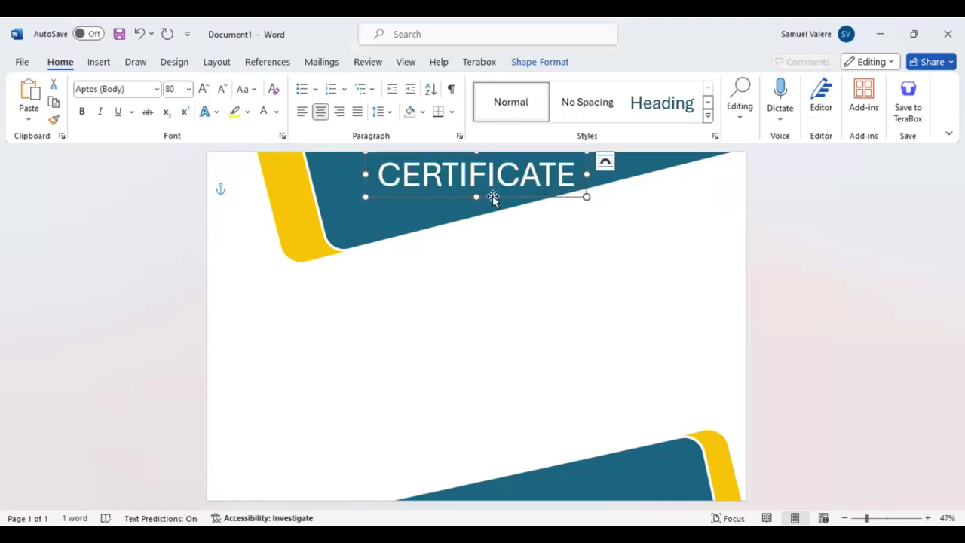
left_click_drag(584, 196, 561, 228)
left_click(602, 166)
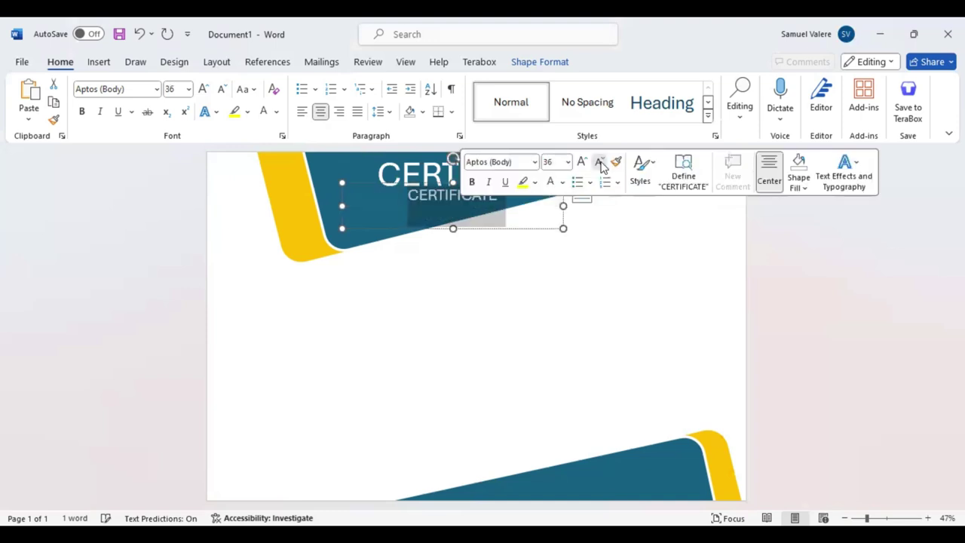
left_click(601, 166)
left_click(600, 165)
left_click(601, 166)
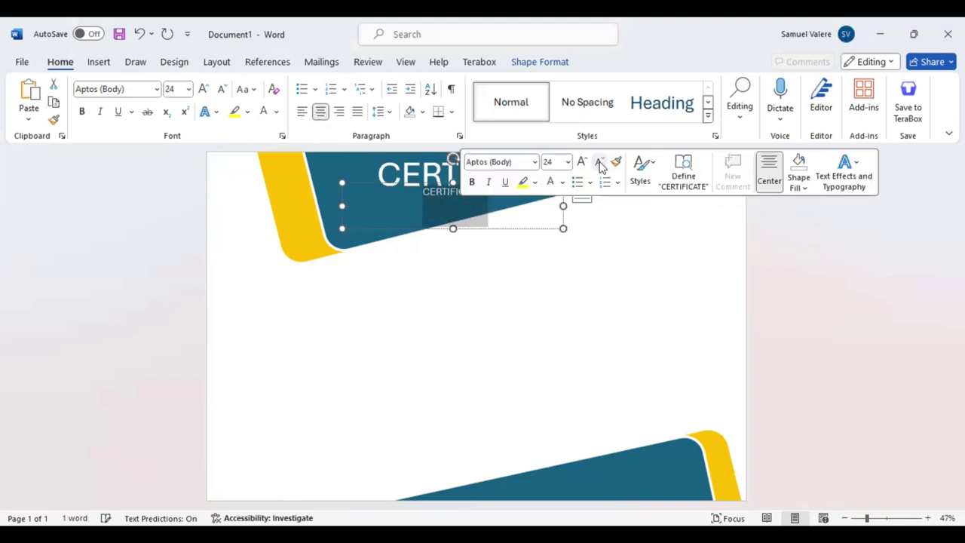
Step: Type 'OF APPRECIATION' in the copied box and enlarge it to 26 pt
type("OF A")
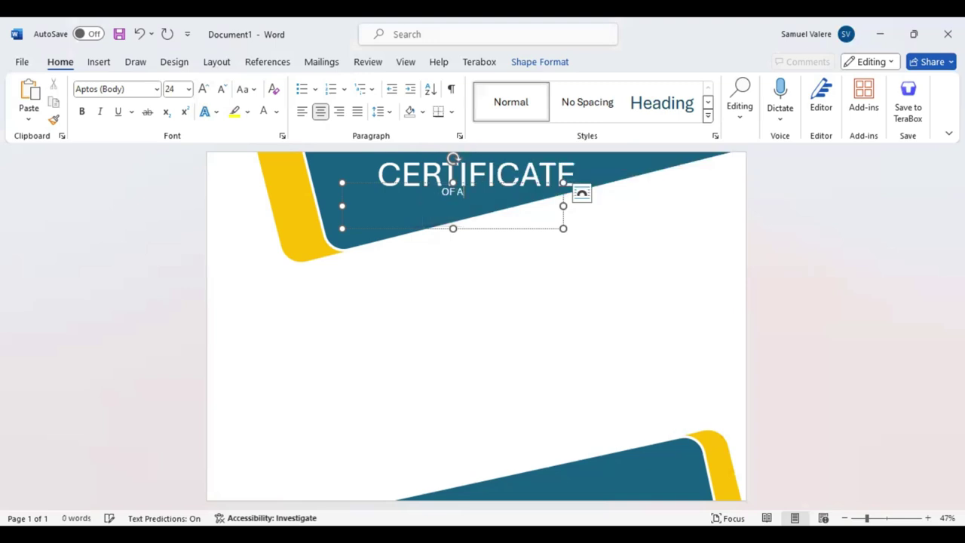
type("PP")
type("RECI")
type("A")
type("TION")
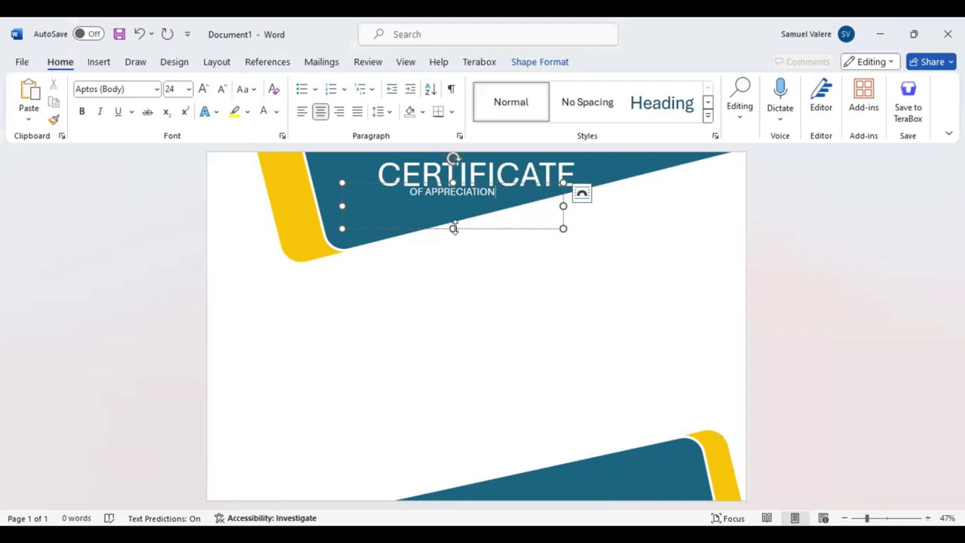
triple_click(453, 228)
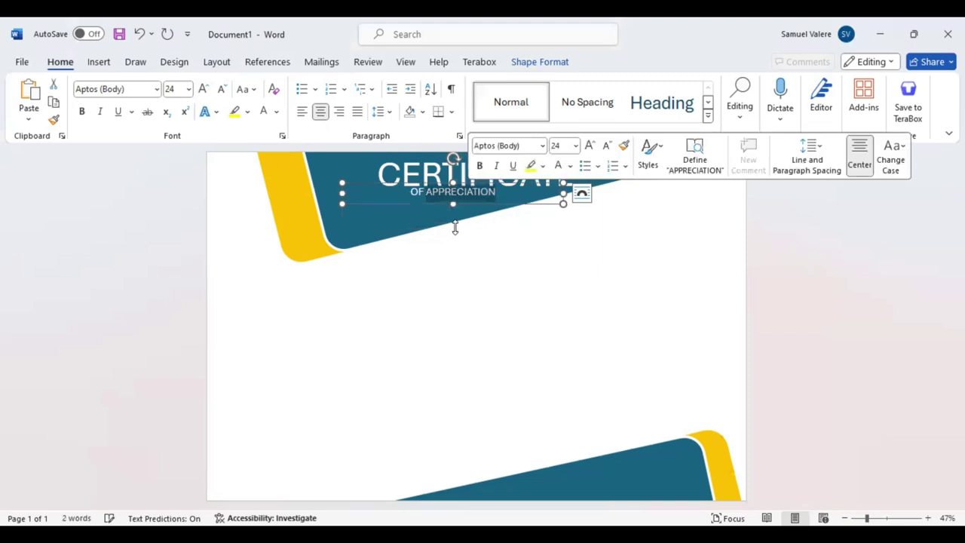
left_click(203, 89)
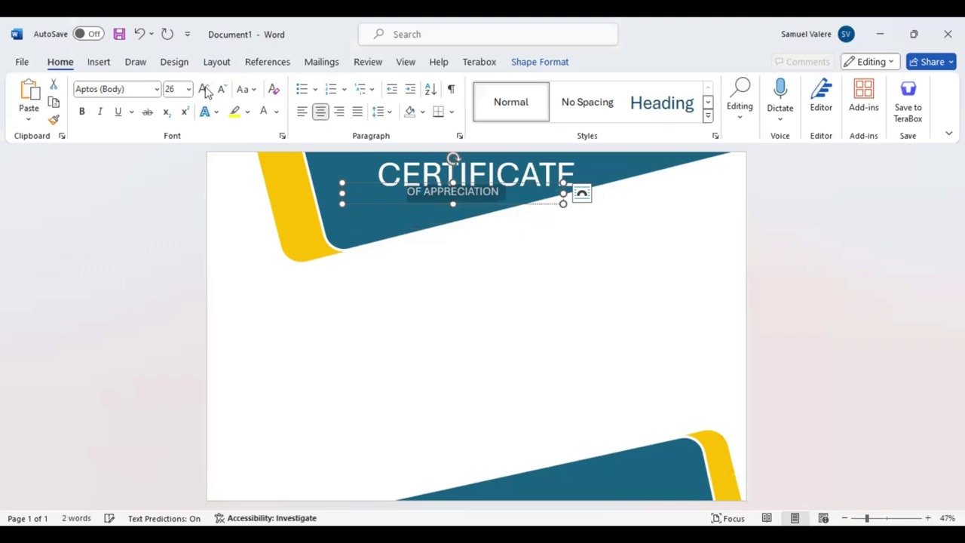
Step: Set the subtitle's character spacing to Expanded in the Font dialog
left_click(283, 137)
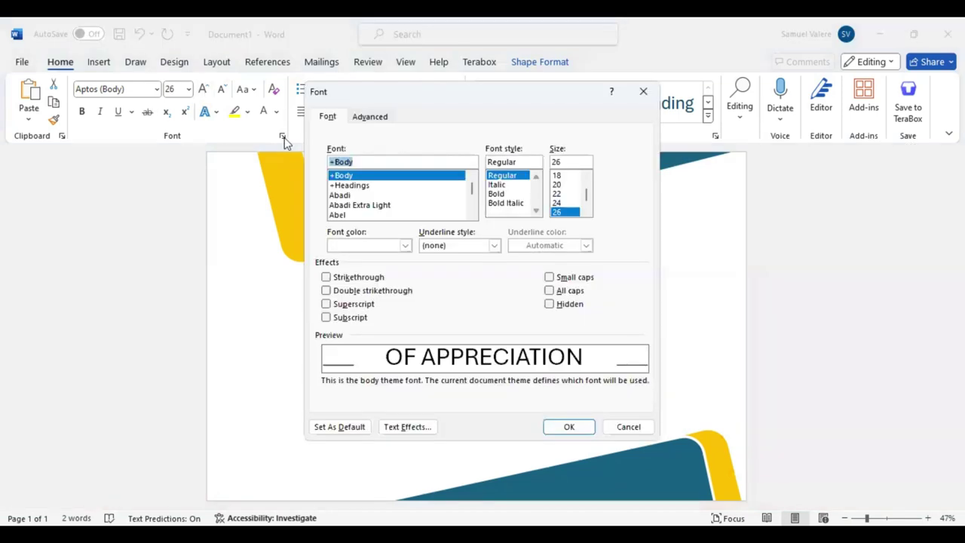
left_click(369, 117)
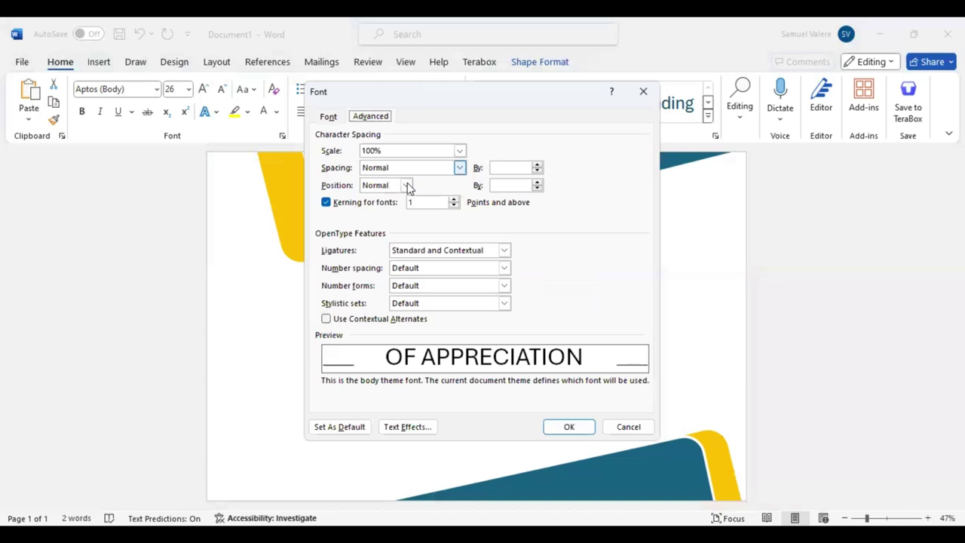
left_click(499, 168)
type("1")
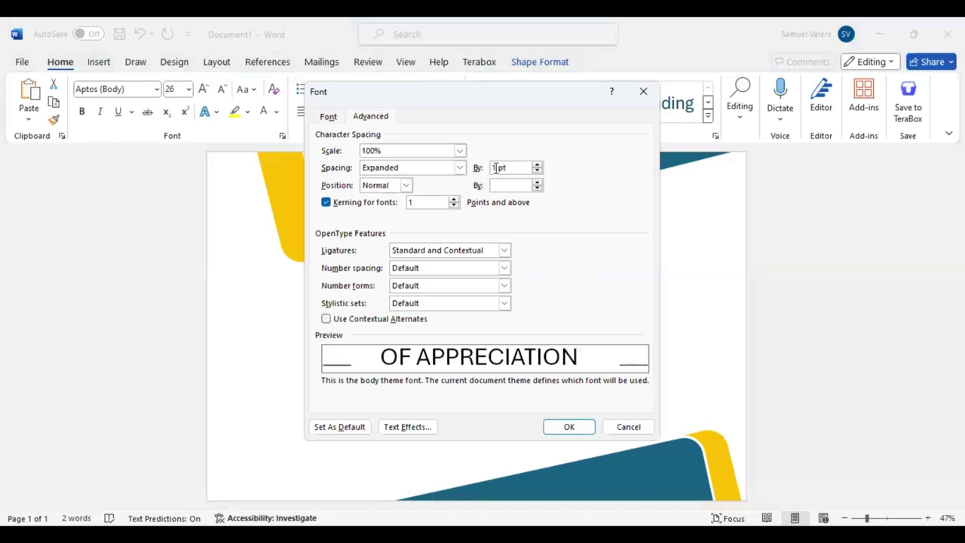
key("BackSpace")
key("Return")
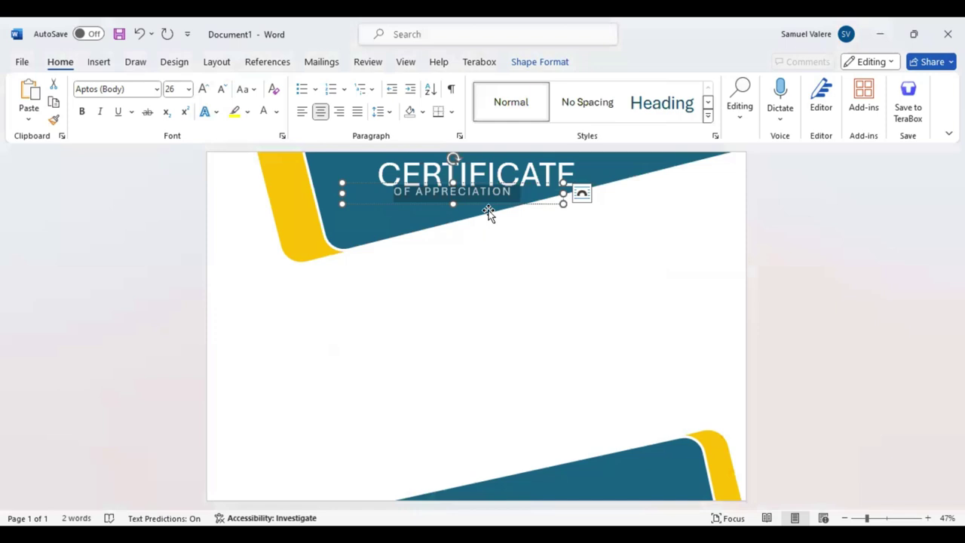
Step: Narrow the OF APPRECIATION box and centre it directly beneath CERTIFICATE
left_click_drag(564, 193, 504, 195)
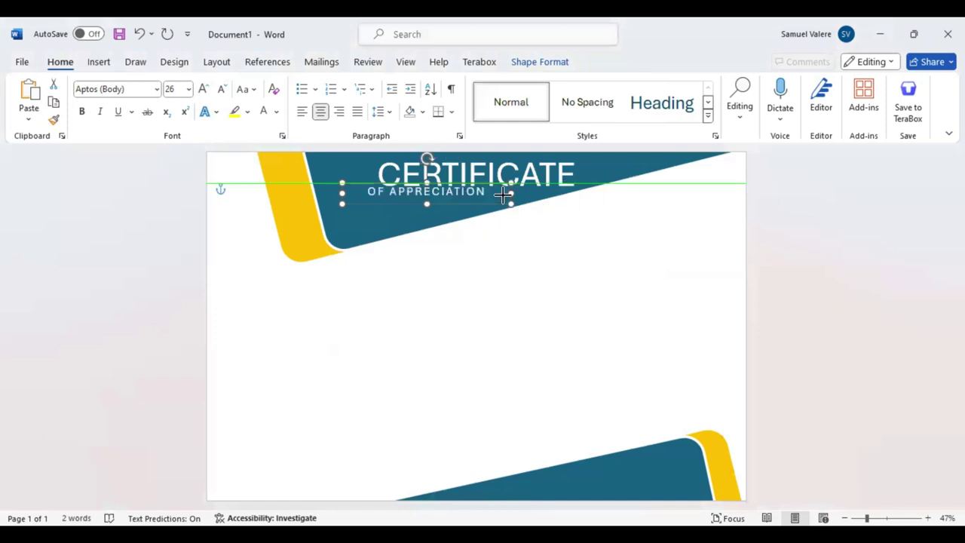
left_click_drag(407, 198, 408, 199)
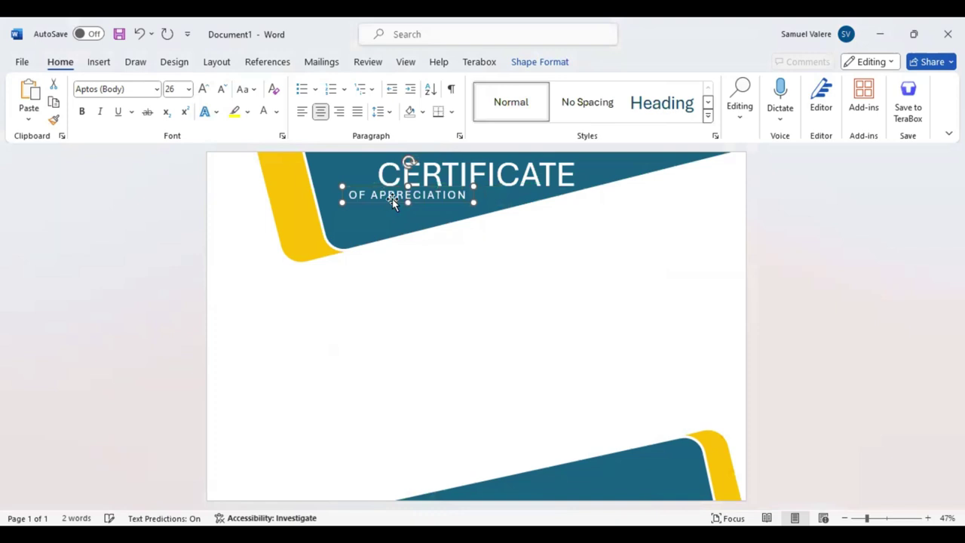
left_click_drag(392, 202, 457, 199)
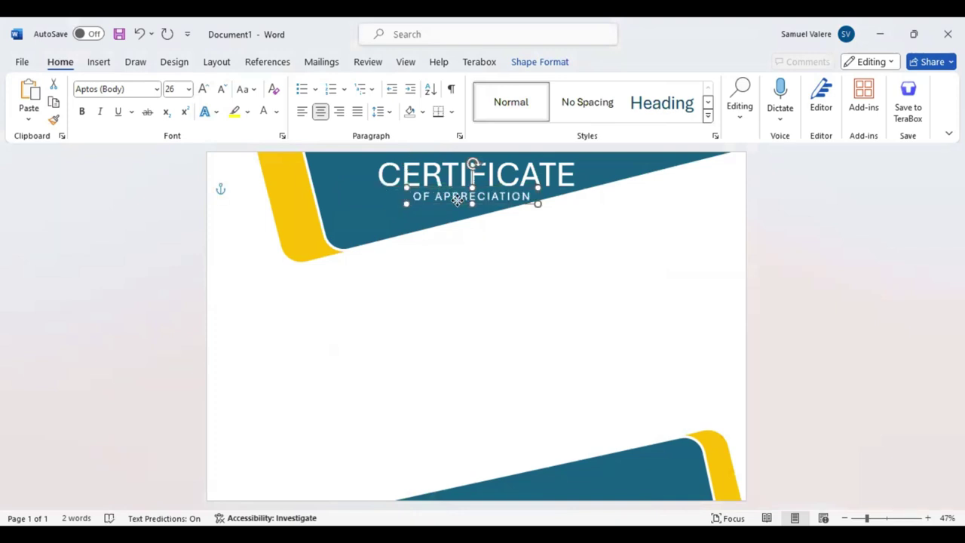
left_click_drag(462, 198, 463, 196)
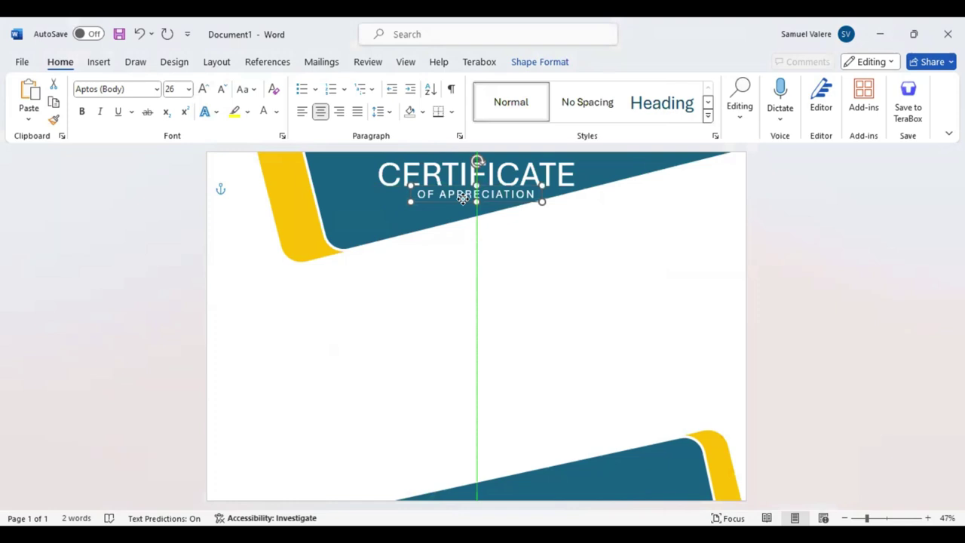
Step: Drag a copy of the OF APPRECIATION box to the white area below the banner
left_click(471, 281)
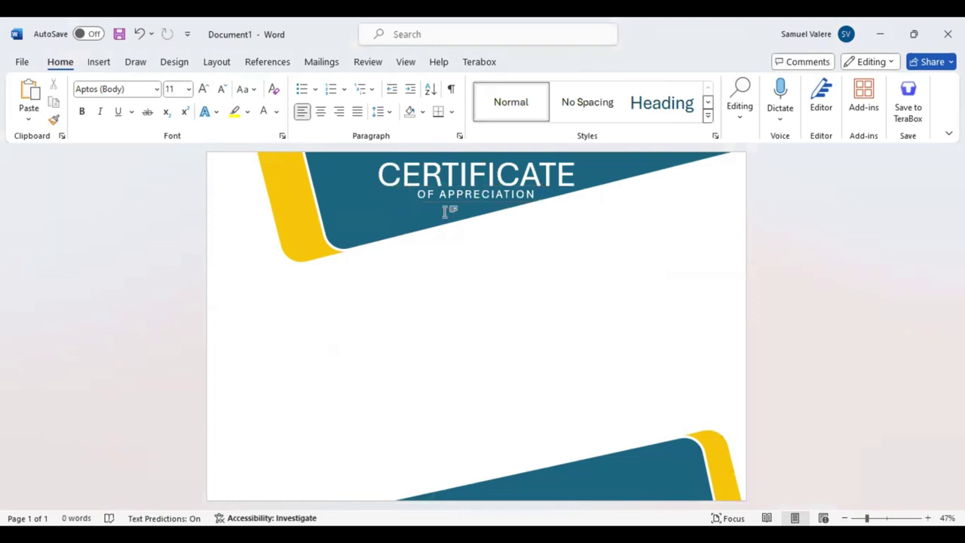
left_click(498, 210)
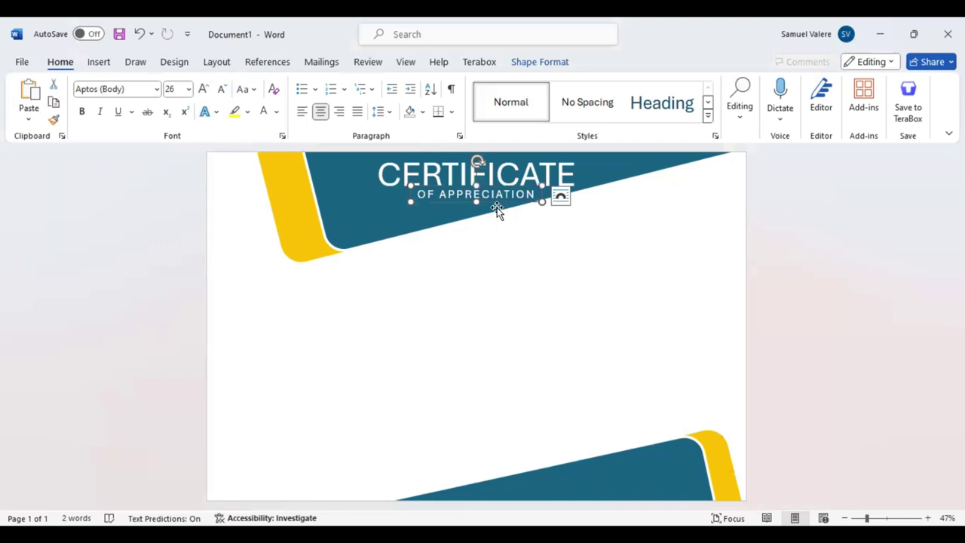
left_click_drag(497, 208, 489, 269)
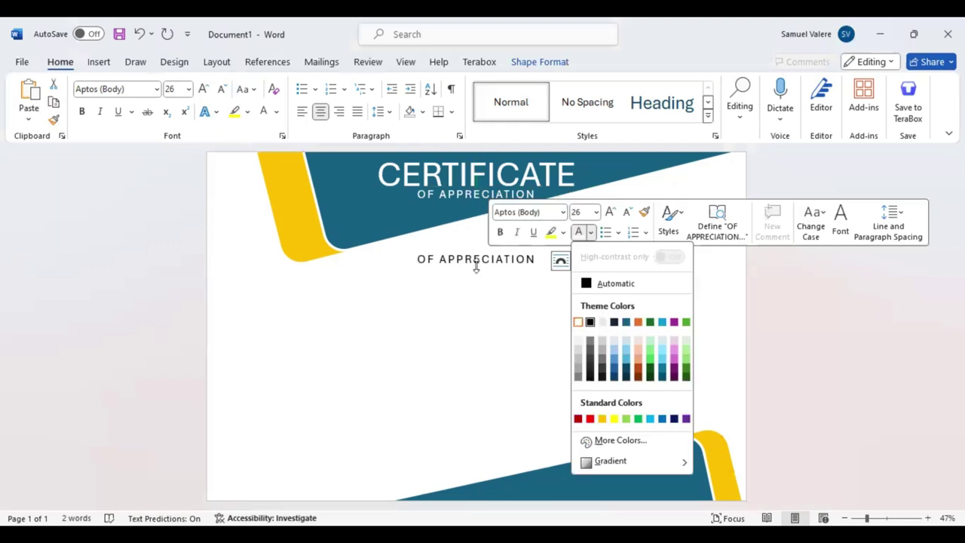
Step: Make the copied box read 'This Certificate is Greatly Presented To', correcting the misspelled 'Grreatly'
key("Escape")
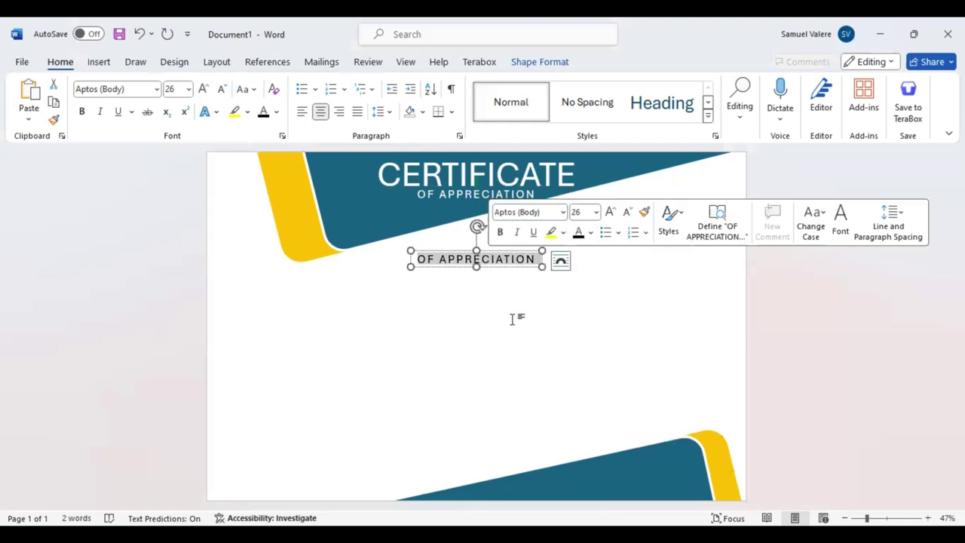
type("THi")
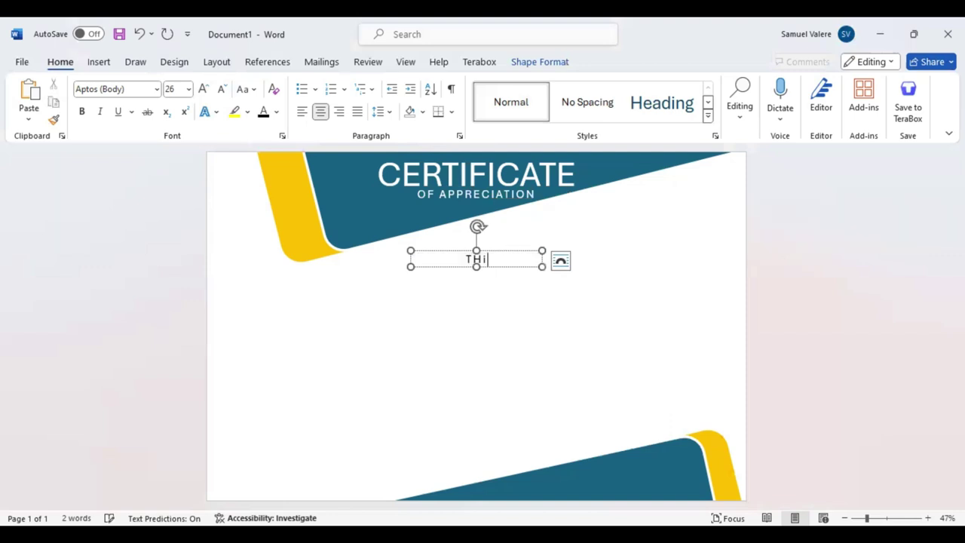
key("BackSpace")
key("BackSpace")
type("his")
type(" Certificate")
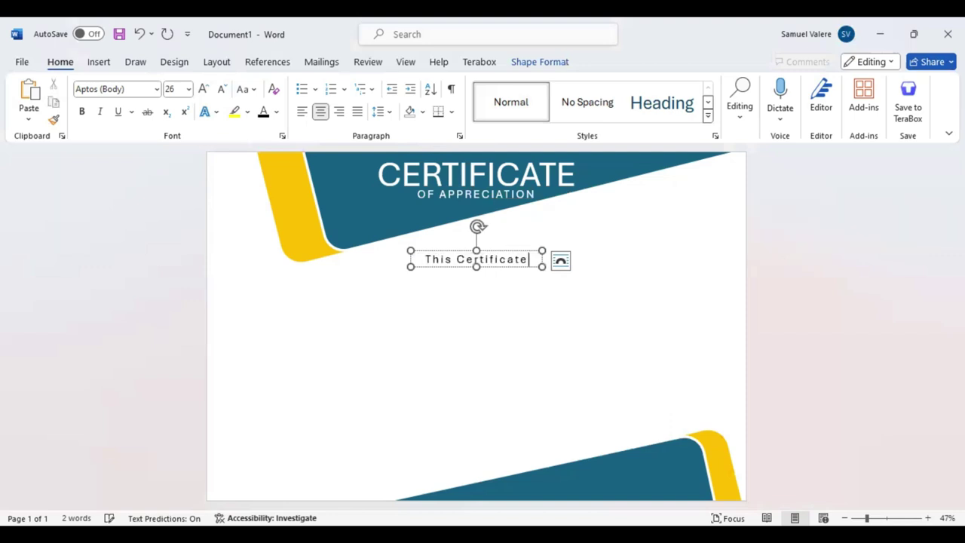
type(" Is")
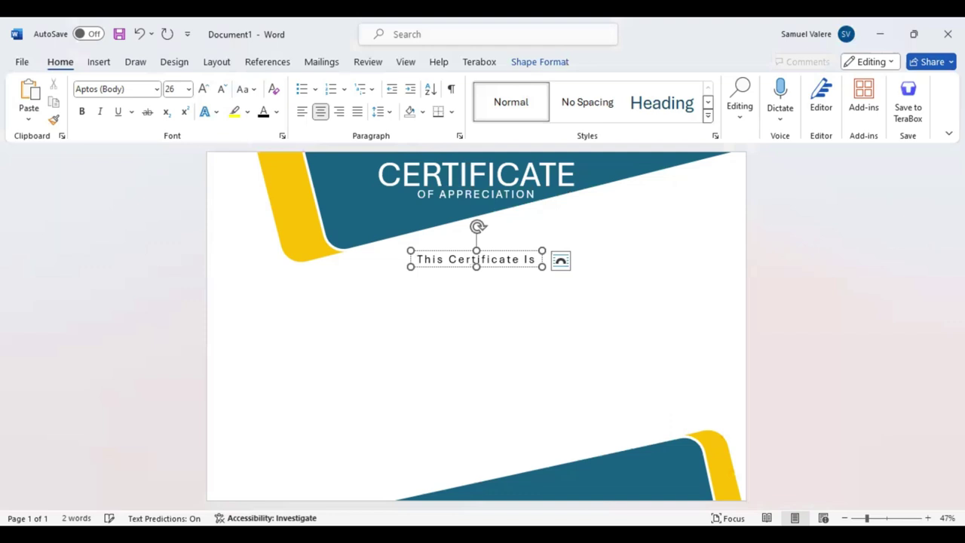
key("BackSpace")
key("BackSpace")
key("BackSpace")
type("i")
key("BackSpace")
key("BackSpace")
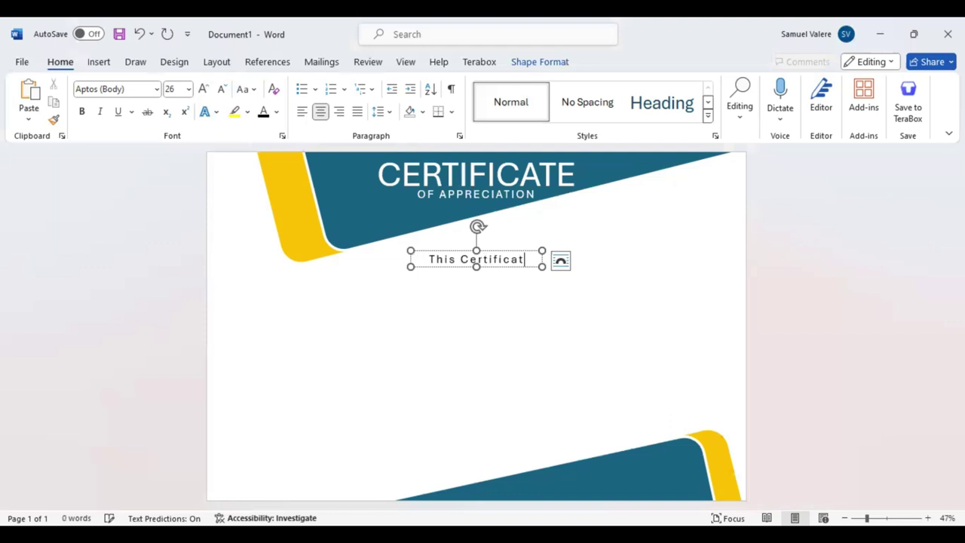
type("e is")
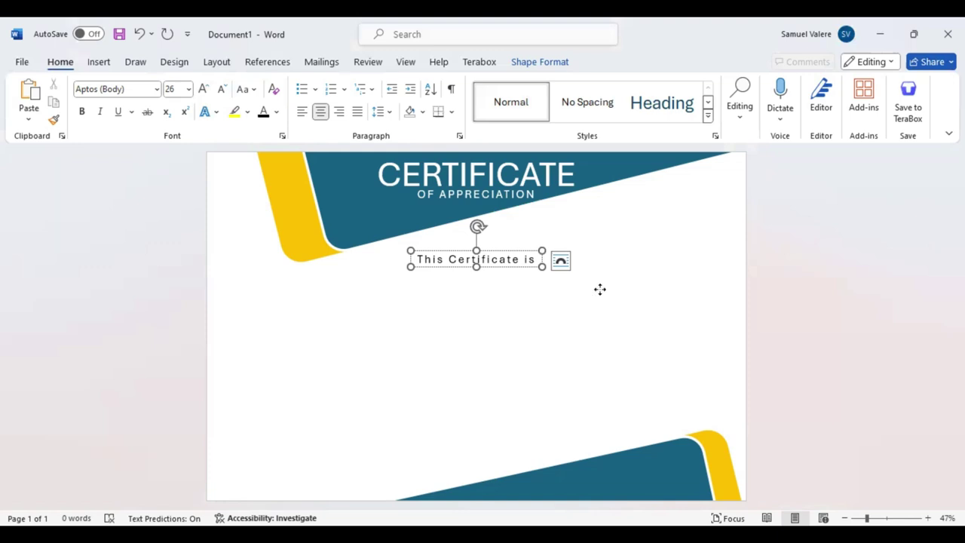
key("ctrl+y")
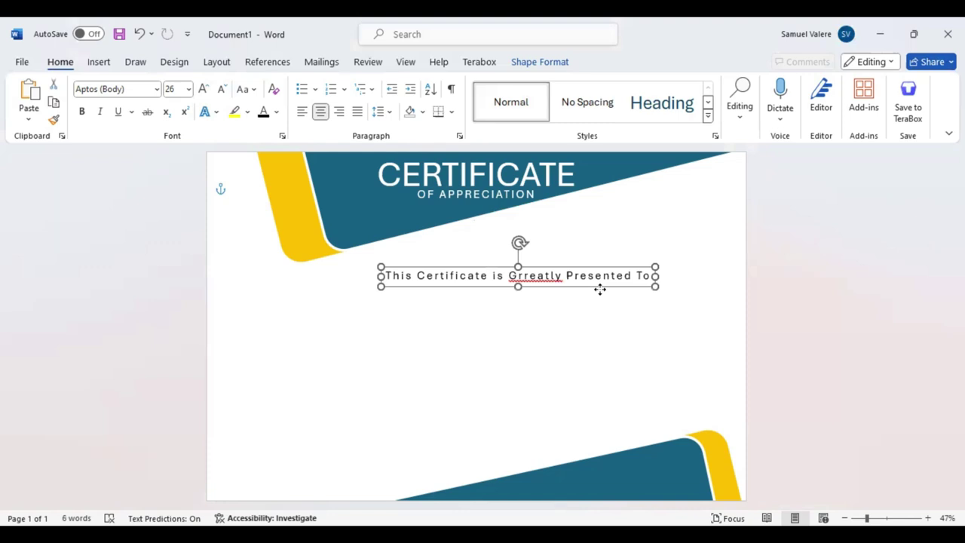
key("ctrl+z")
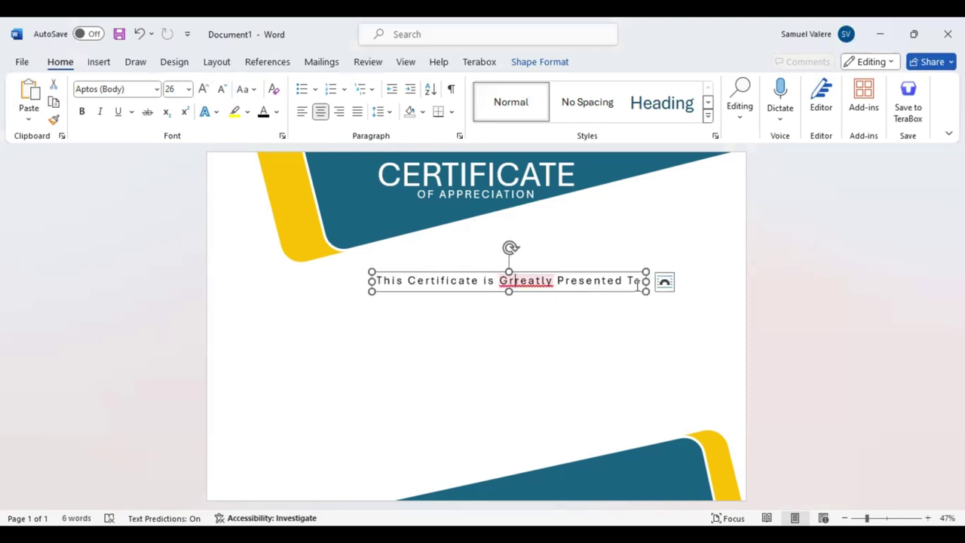
left_click(638, 285)
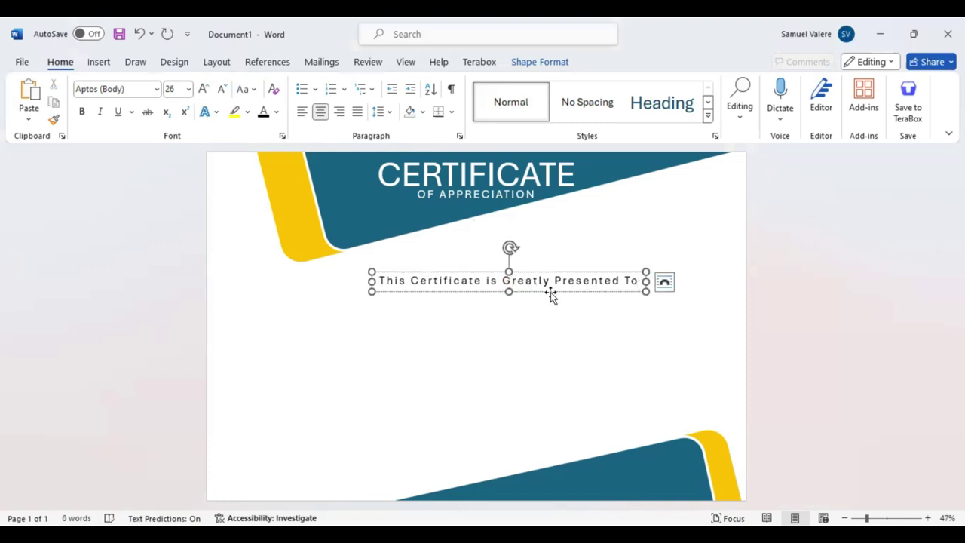
Step: Centre the subtitle box and make its text bold, all capitals and 18 pt
mouse_move(550, 295)
left_mouse_down()
mouse_move(518, 278)
mouse_move(551, 297)
left_mouse_up()
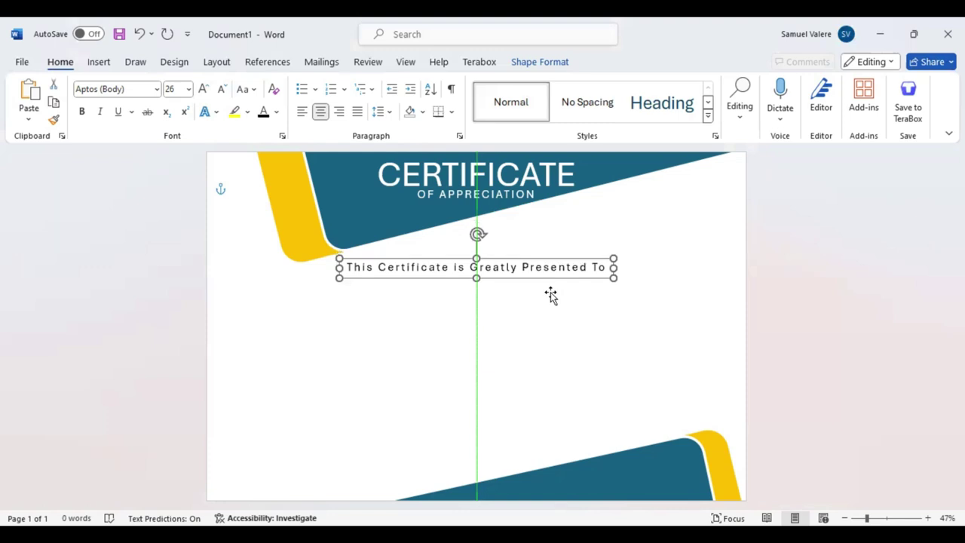
triple_click(540, 256)
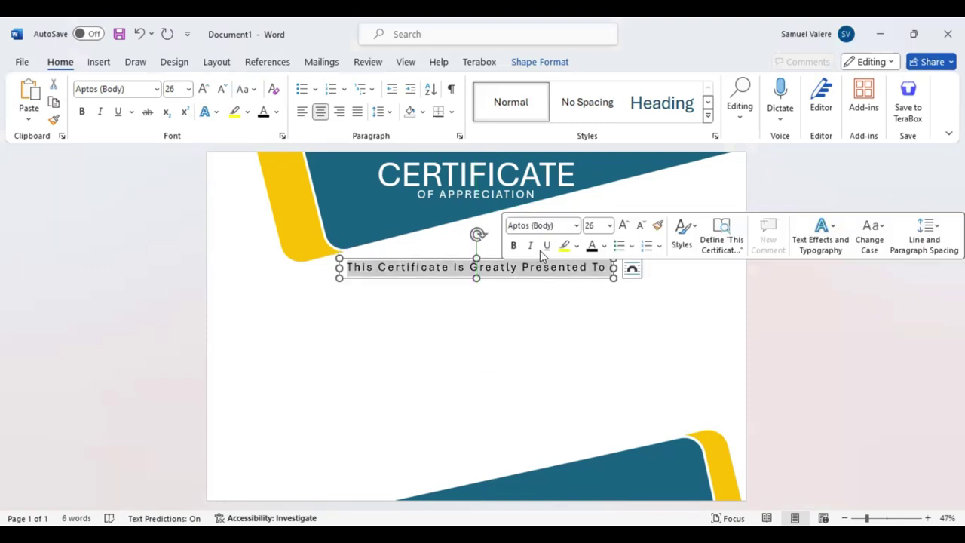
scroll(66, 66, "down", 1)
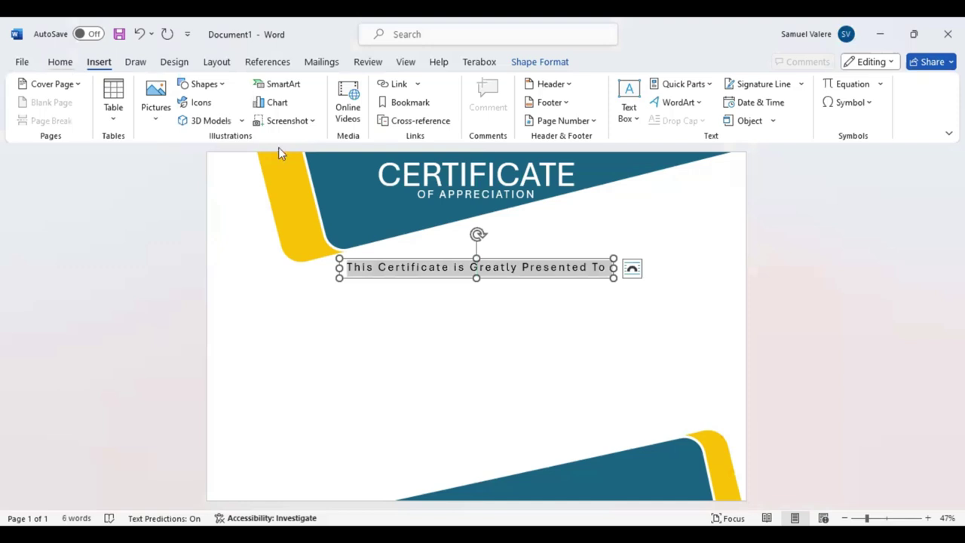
scroll(239, 93, "up", 1)
key("shift+F3")
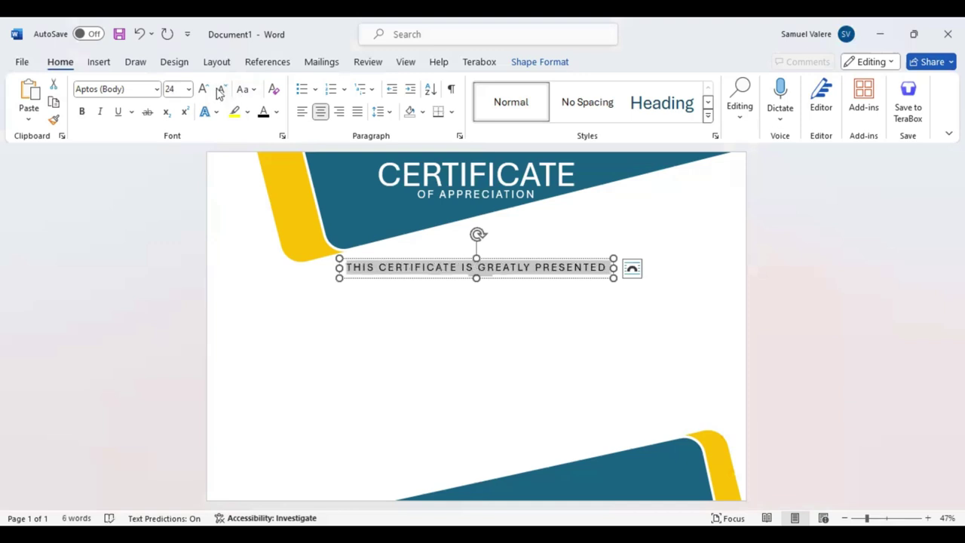
key("ctrl+b")
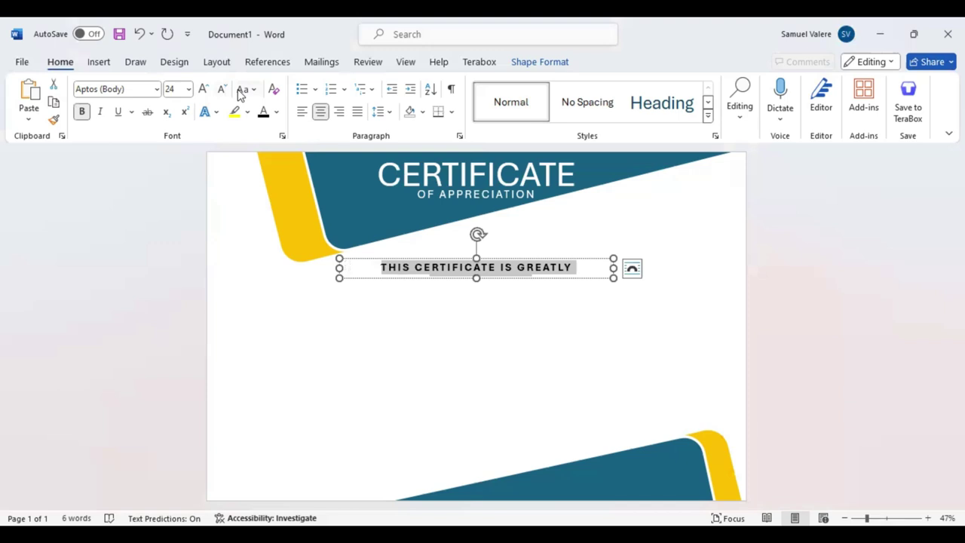
left_click(223, 90)
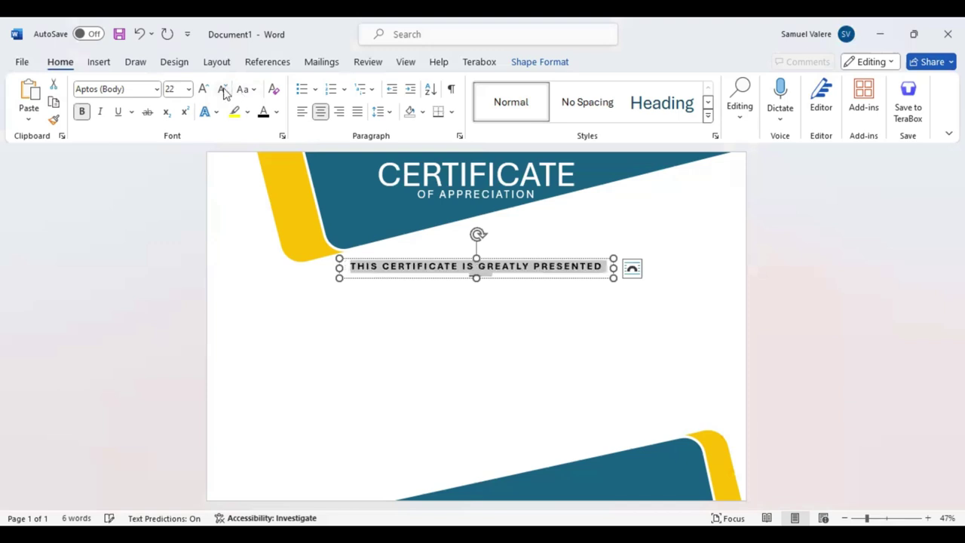
left_click(223, 90)
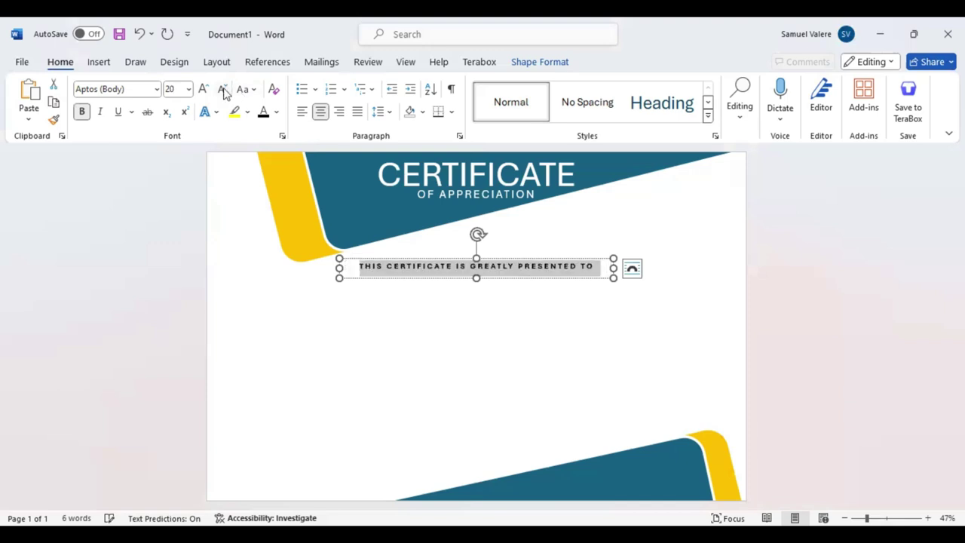
left_click(223, 90)
left_click(363, 207)
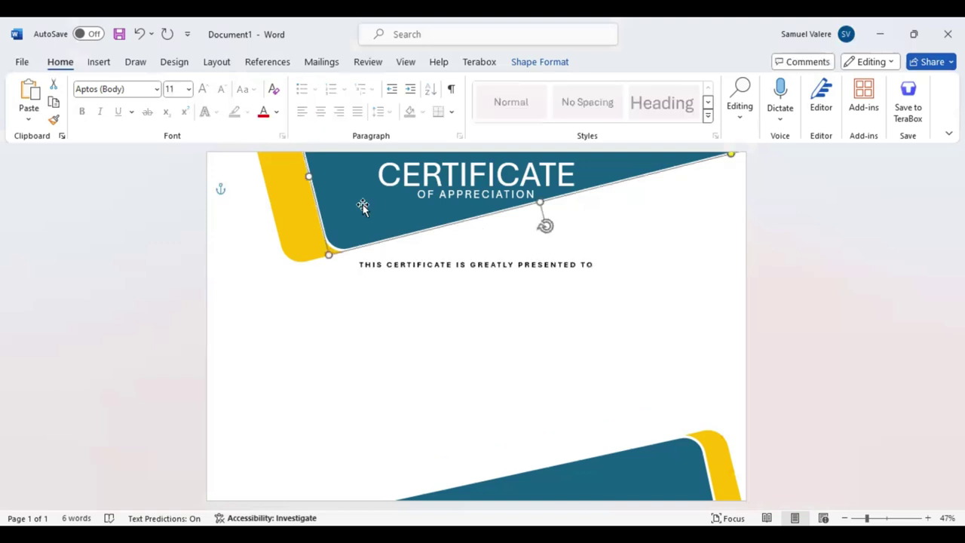
Step: Draw a text box under the subtitle containing the placeholder 'Name Surname', then select its text
left_click(388, 334)
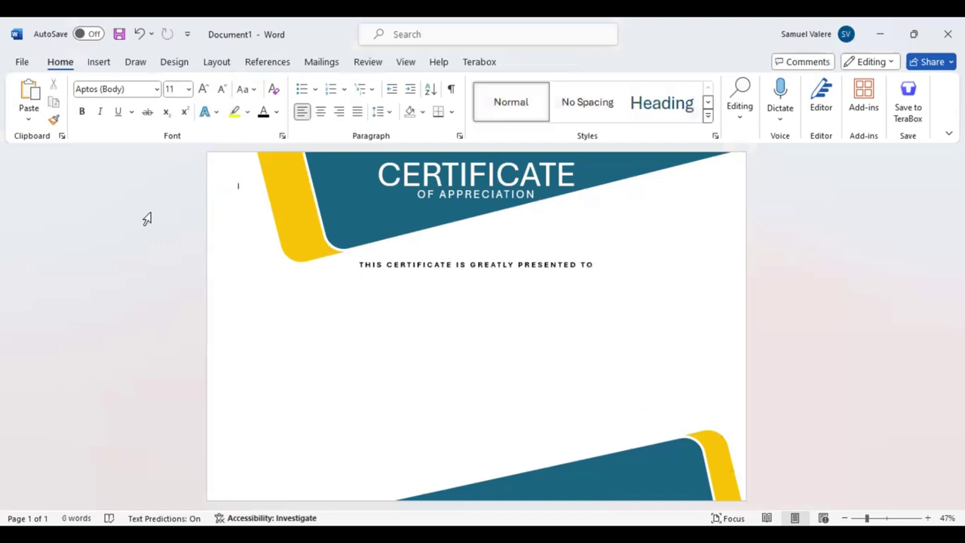
left_click(99, 61)
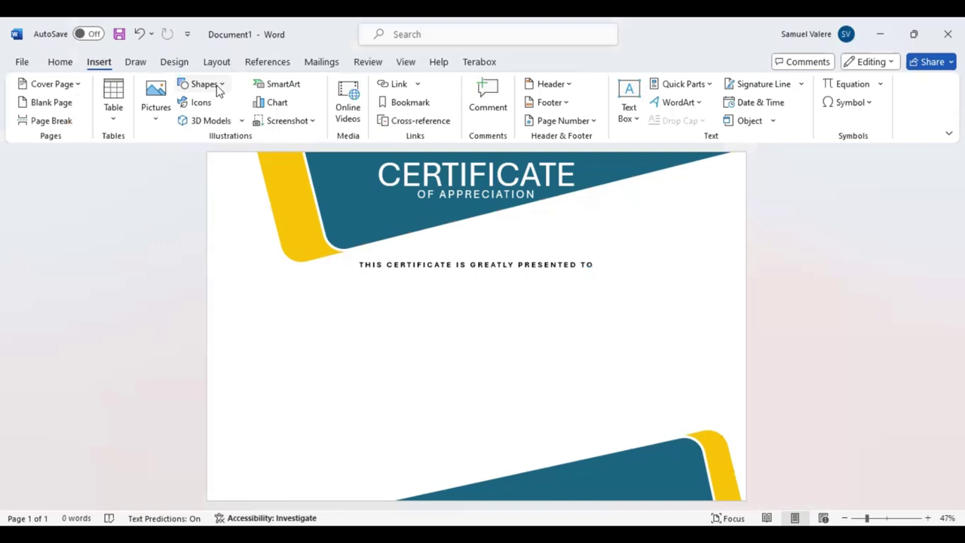
left_click(218, 89)
key("Escape")
left_click_drag(361, 308, 647, 389)
type("Name Surname")
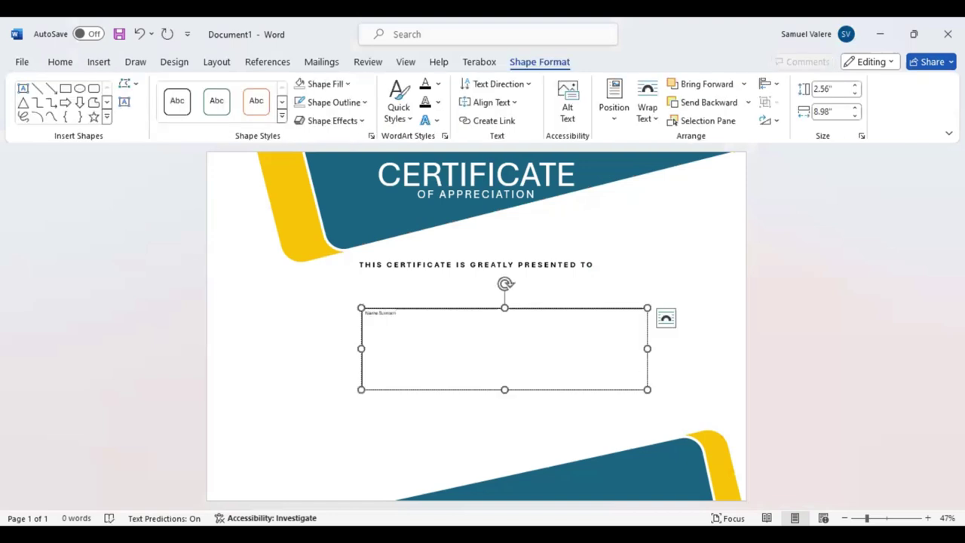
key("BackSpace")
key("BackSpace")
key("BackSpace")
type("rname")
key("ctrl+a")
key("ctrl+c")
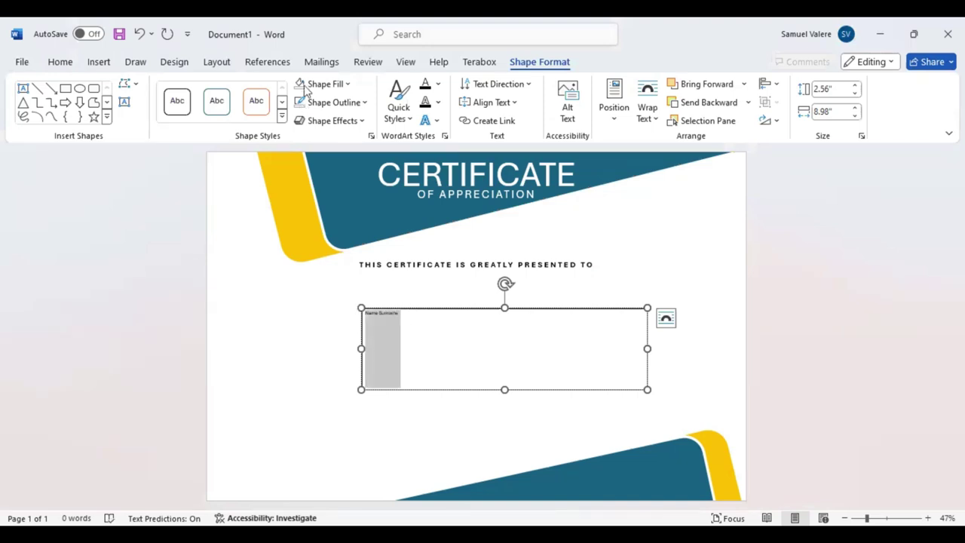
Step: Centre the Name Surname text and set its font to Edwardian Script ITC
left_click(65, 62)
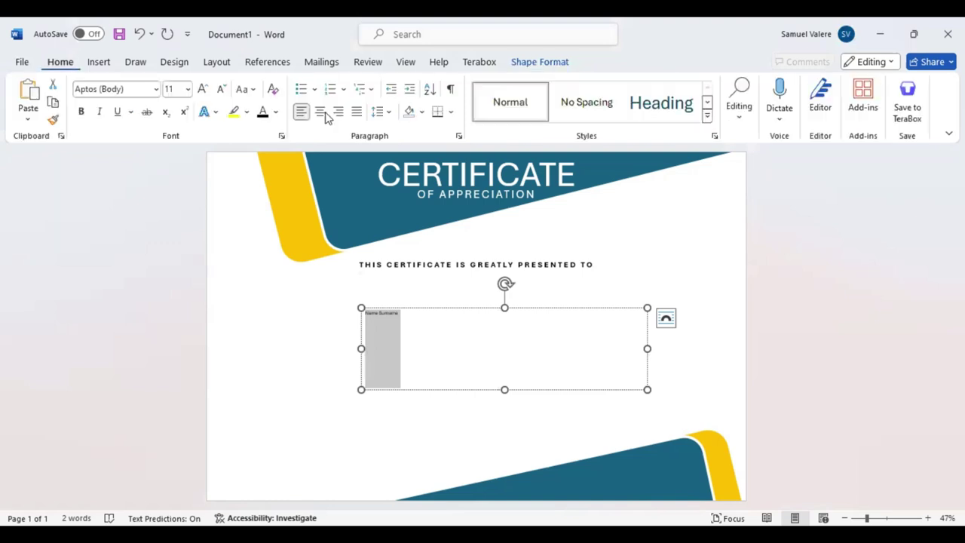
left_click(320, 111)
left_click(137, 91)
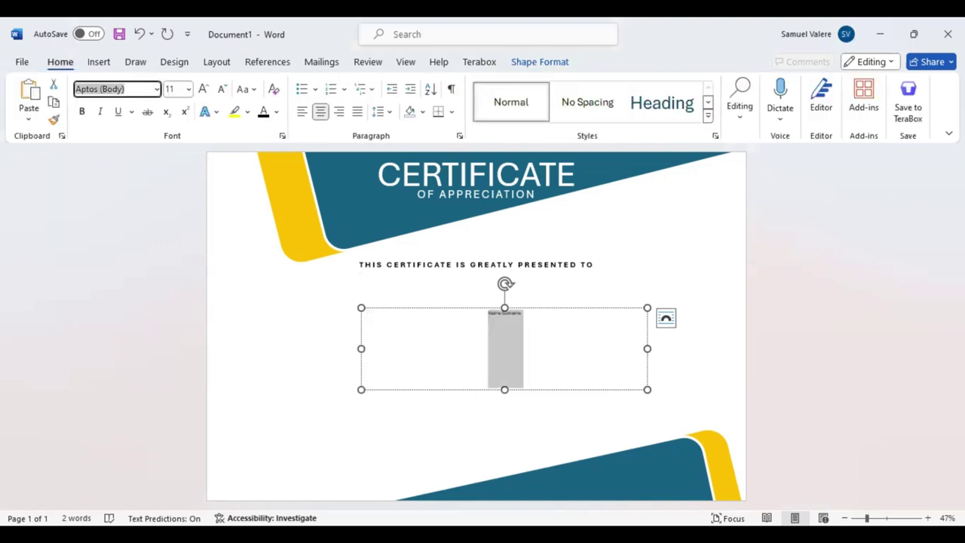
type("Edwardian Script ITC")
key("Return")
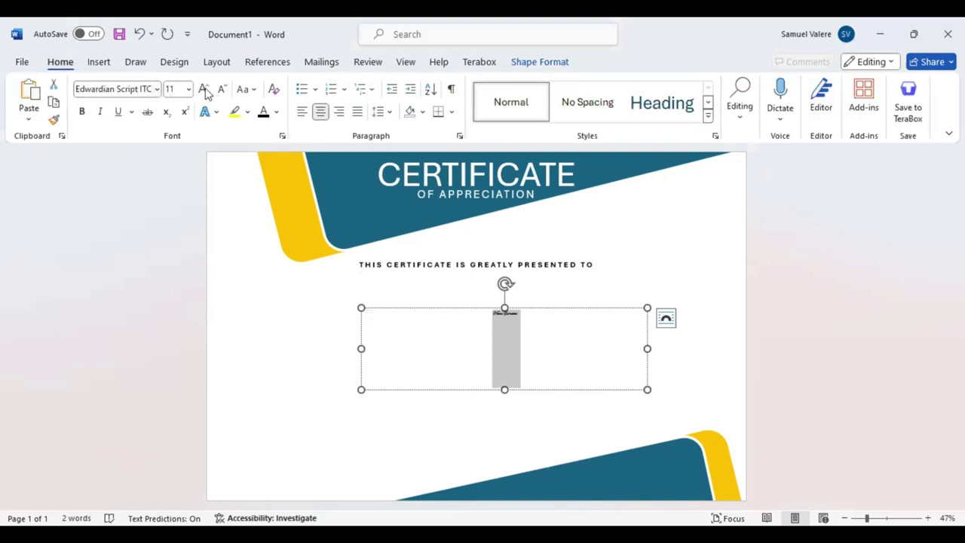
Step: Enlarge the name text with Increase Font Size, restore the full 'Name Surname', and select the top banner
left_click(205, 90)
left_click(204, 90)
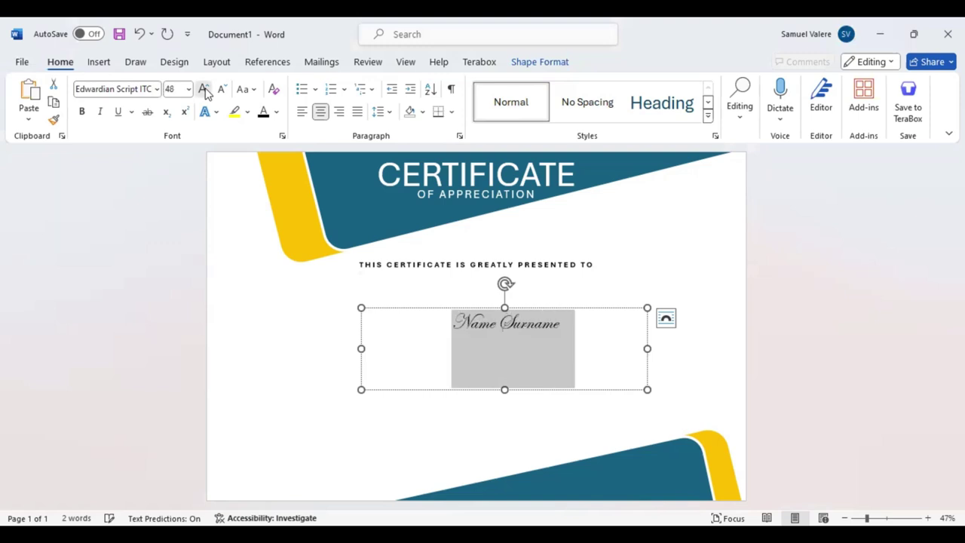
left_click(205, 90)
left_click(205, 90)
left_click(205, 90)
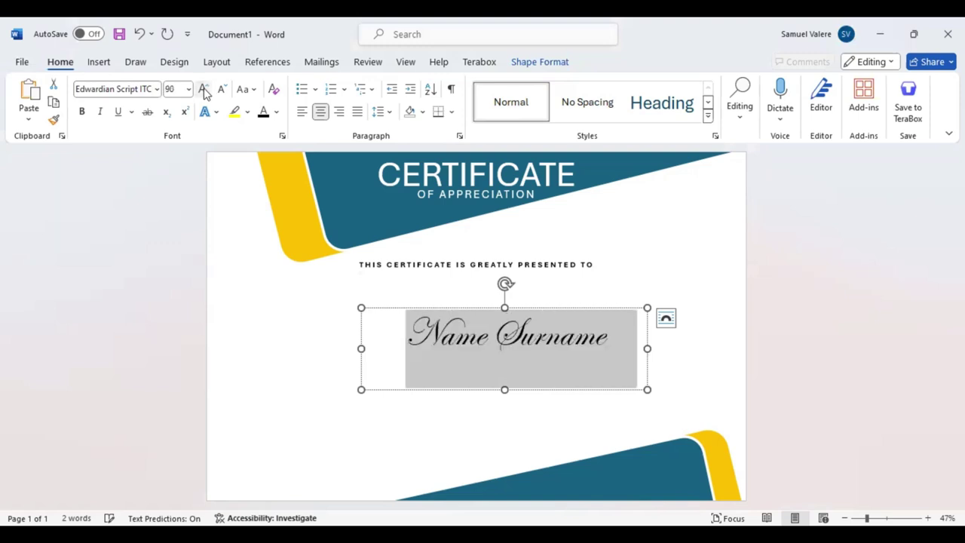
left_click(204, 89)
left_click(204, 89)
left_click(204, 89)
left_click(204, 89)
left_click(204, 90)
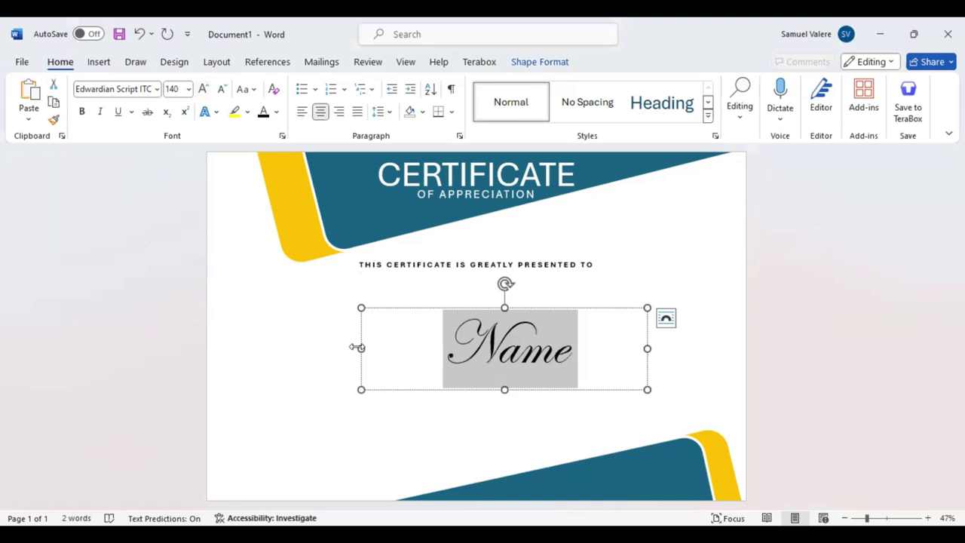
key("ctrl+v")
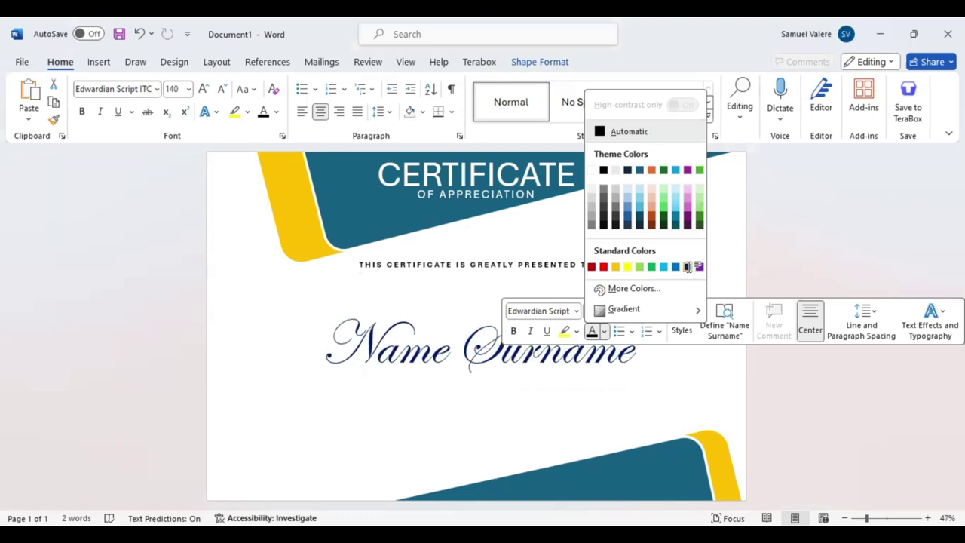
left_click(365, 230)
left_click(538, 64)
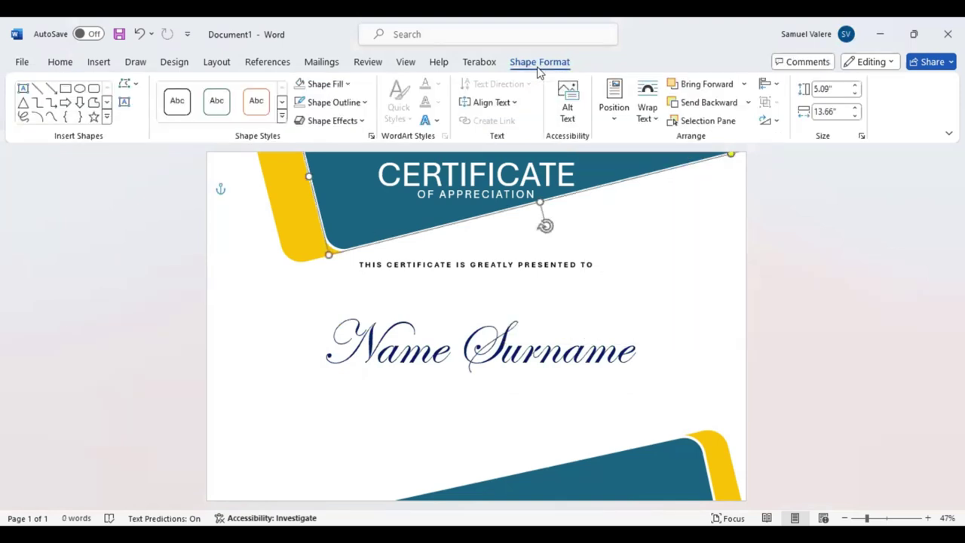
Step: Check the banner fill colours, then resize the Name Surname box to 2.22" high, moving it up
left_click(348, 84)
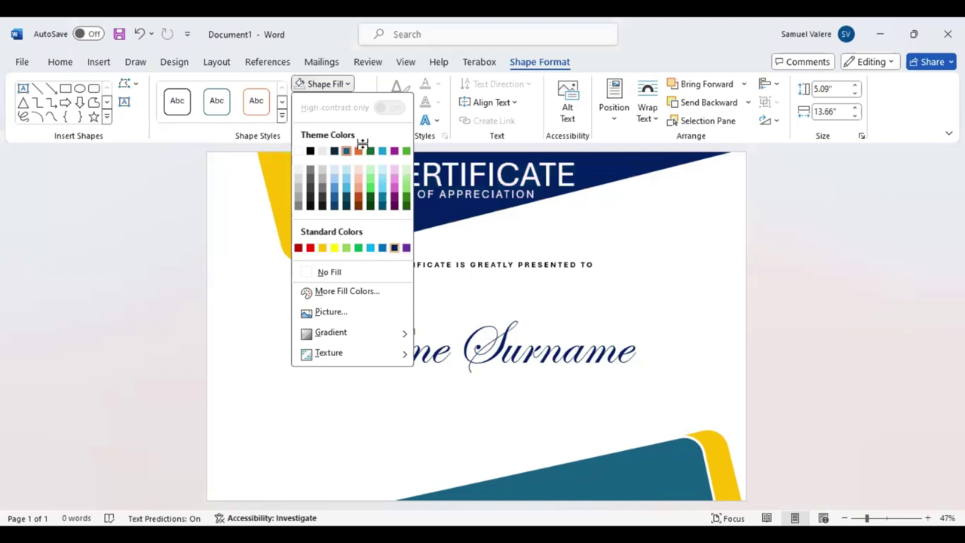
key("Escape")
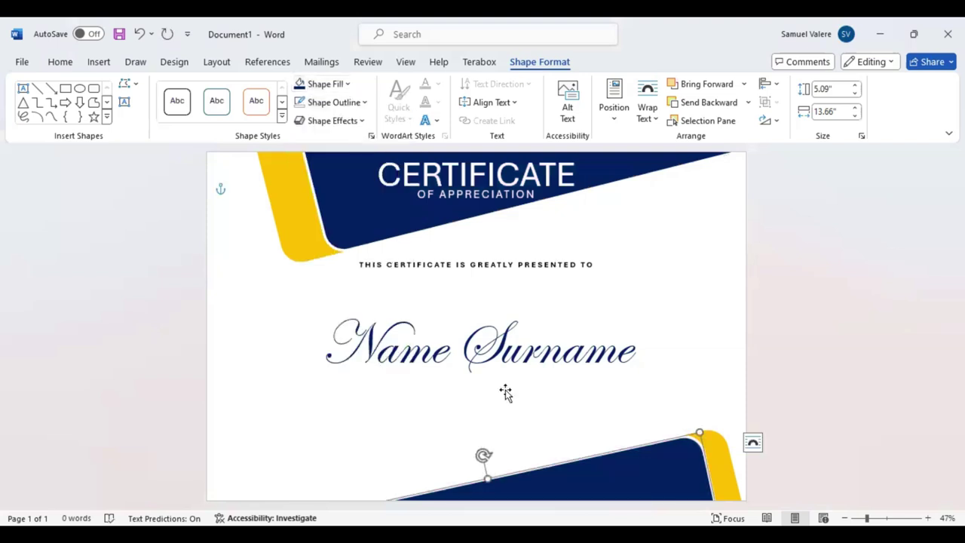
left_click(477, 379)
left_click_drag(477, 379, 518, 339)
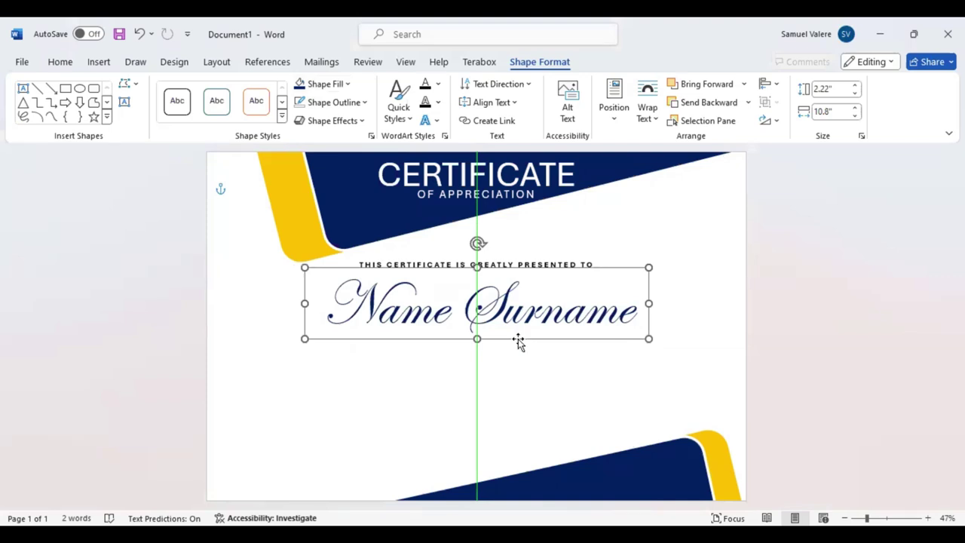
Step: Draw a horizontal line and position it directly beneath Name Surname, setting its outline colour
left_click(38, 89)
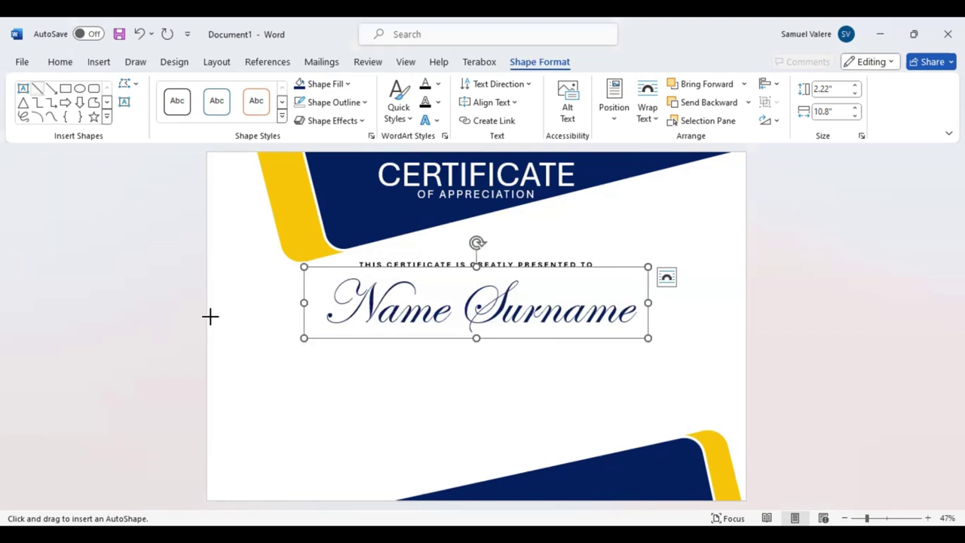
mouse_move(311, 463)
left_mouse_down()
mouse_move(669, 456)
mouse_move(673, 463)
left_mouse_up()
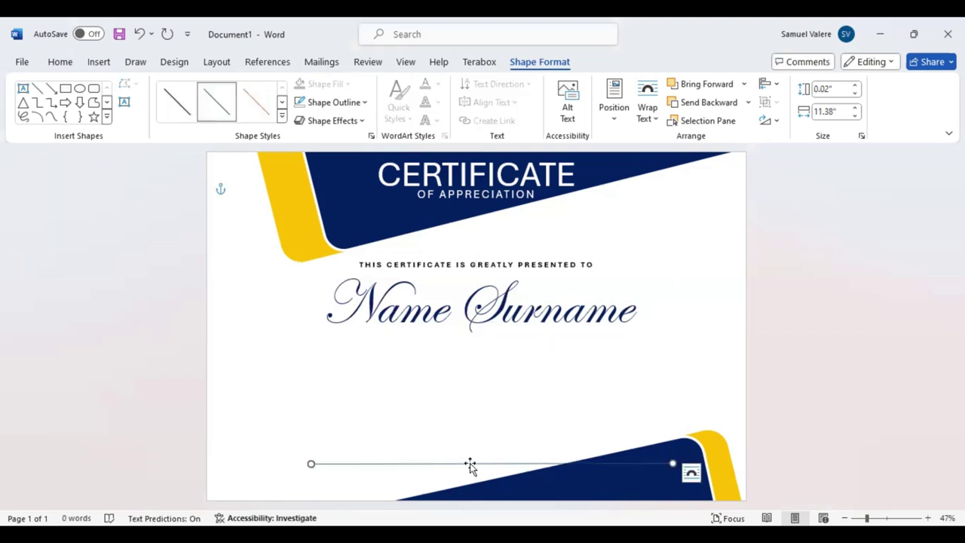
left_click_drag(470, 466, 441, 481)
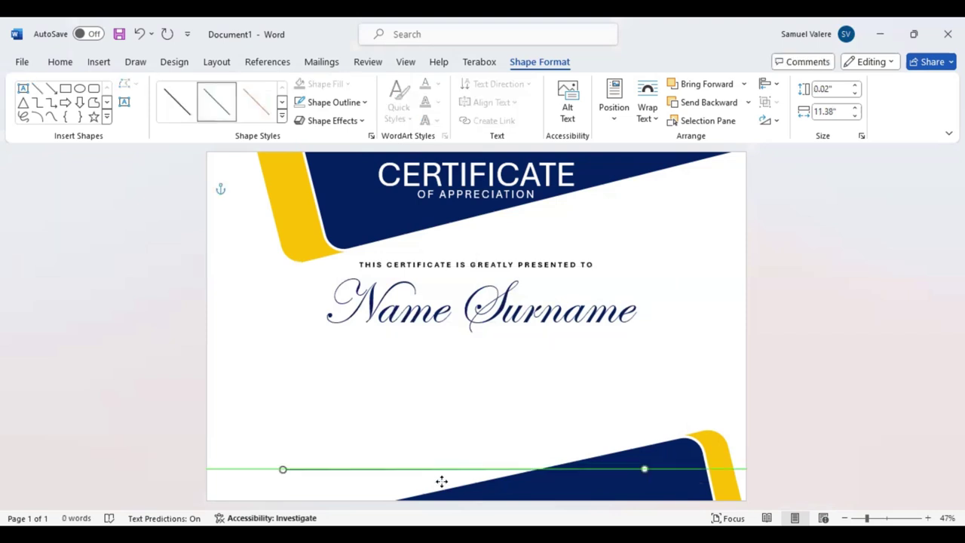
left_click_drag(284, 469, 284, 469)
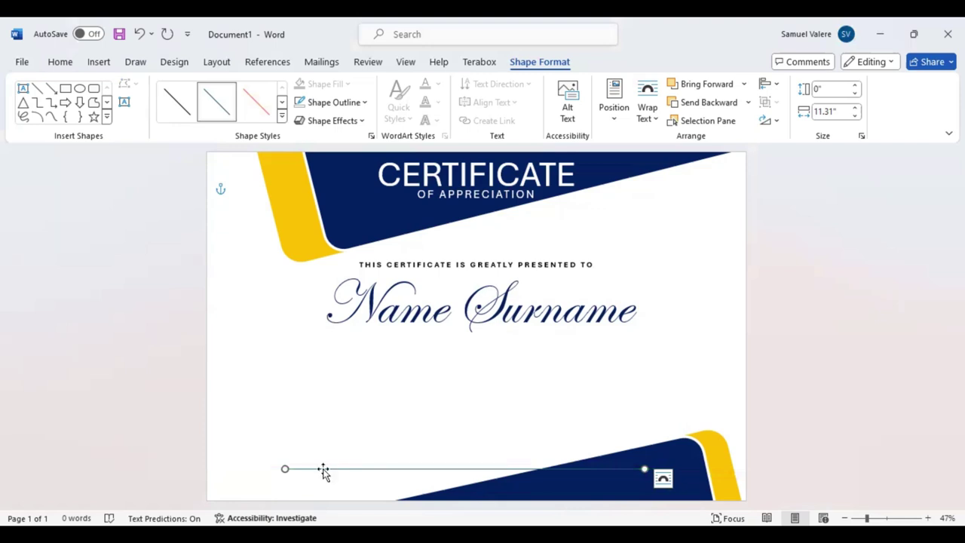
left_click_drag(323, 470, 353, 327)
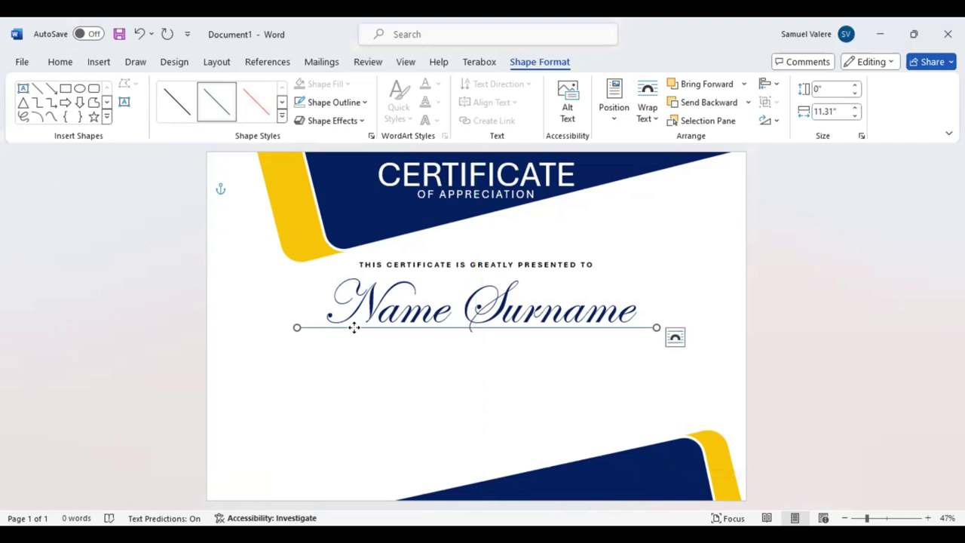
key("Down")
key("Down")
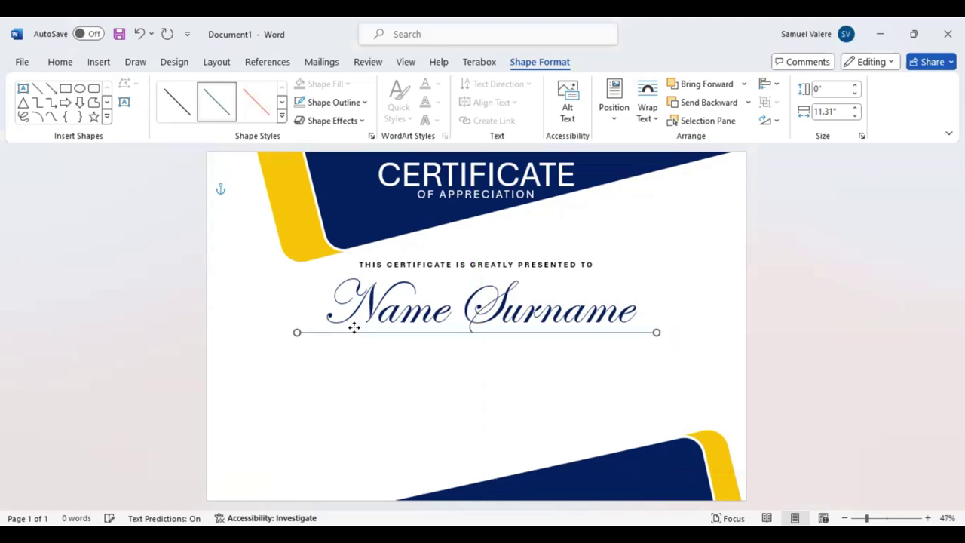
key("Down")
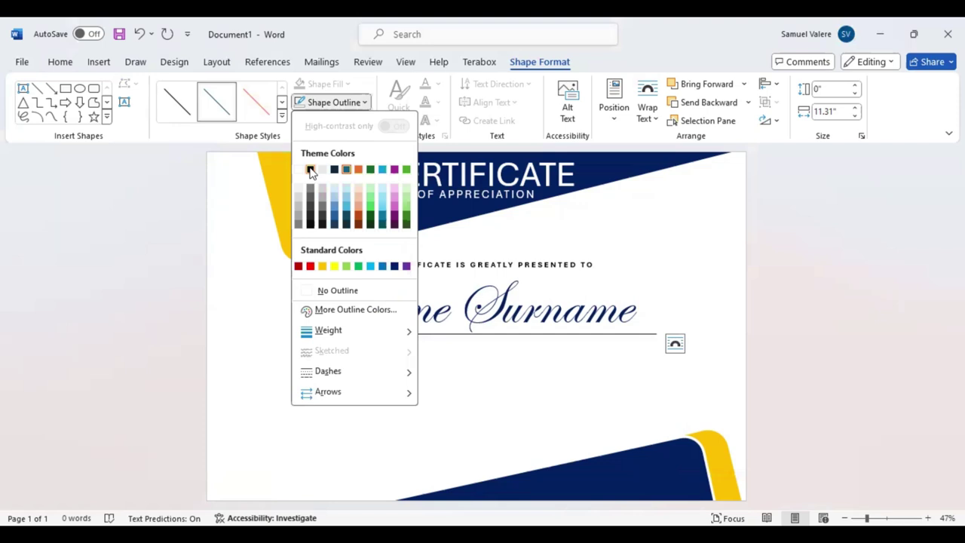
left_click(137, 221)
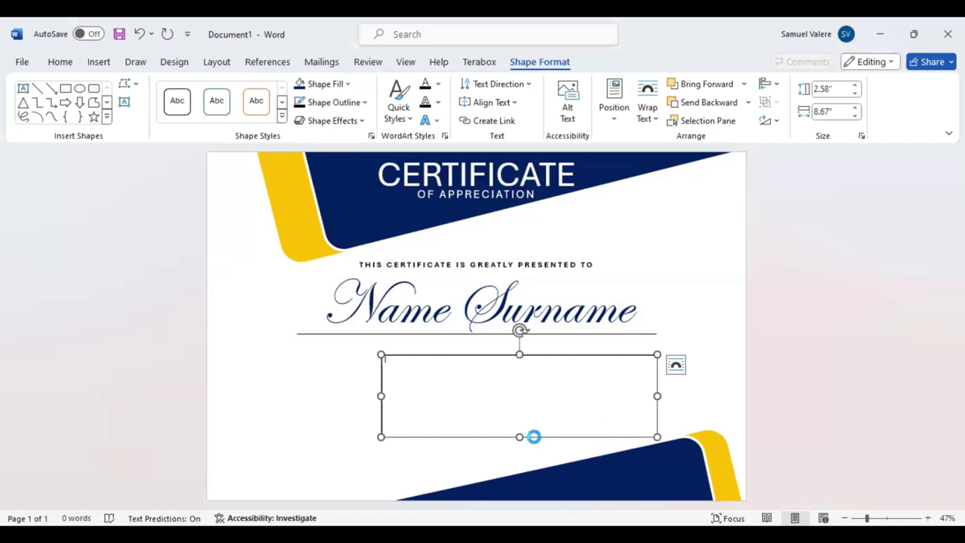
Step: Paste the appreciation paragraph into the box, centred at 26 pt
key("ctrl+v")
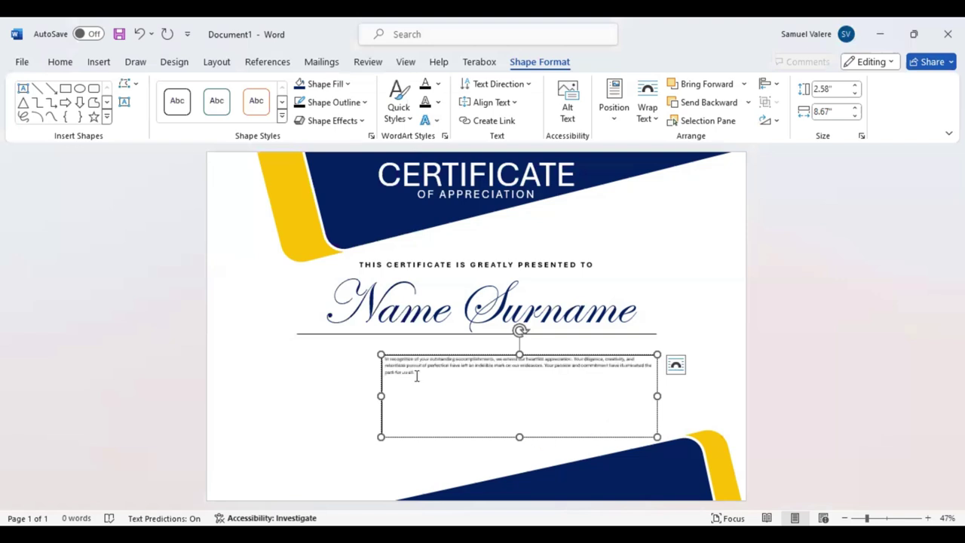
key("ctrl+a")
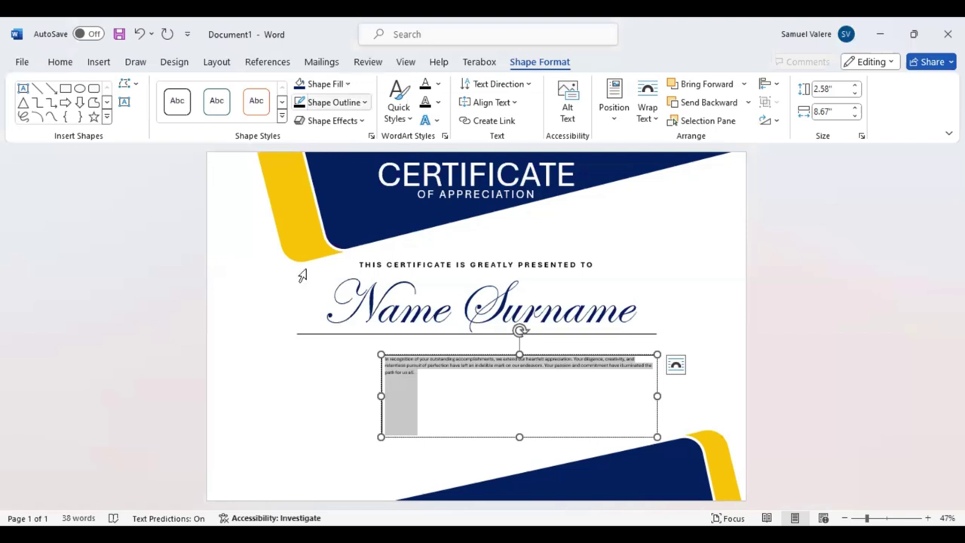
left_click(60, 62)
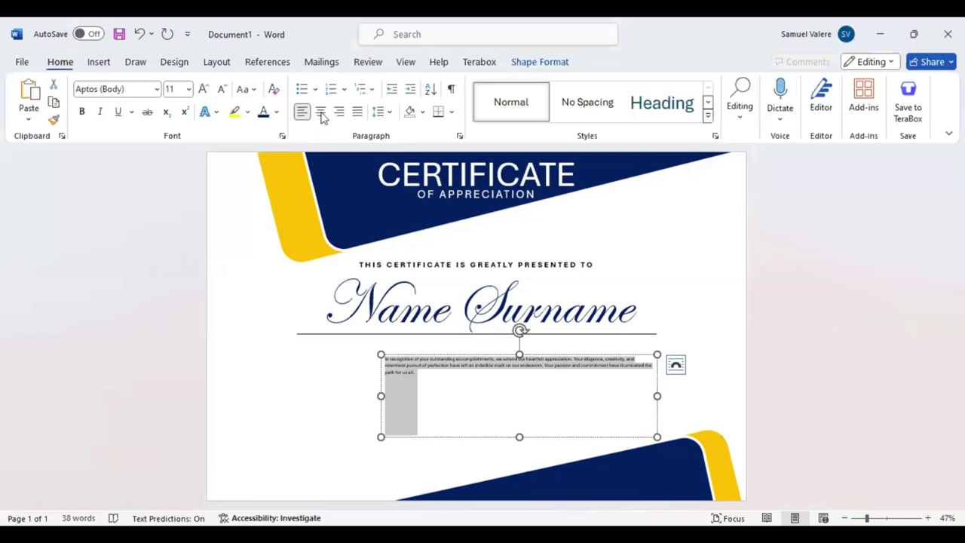
key("ctrl+e")
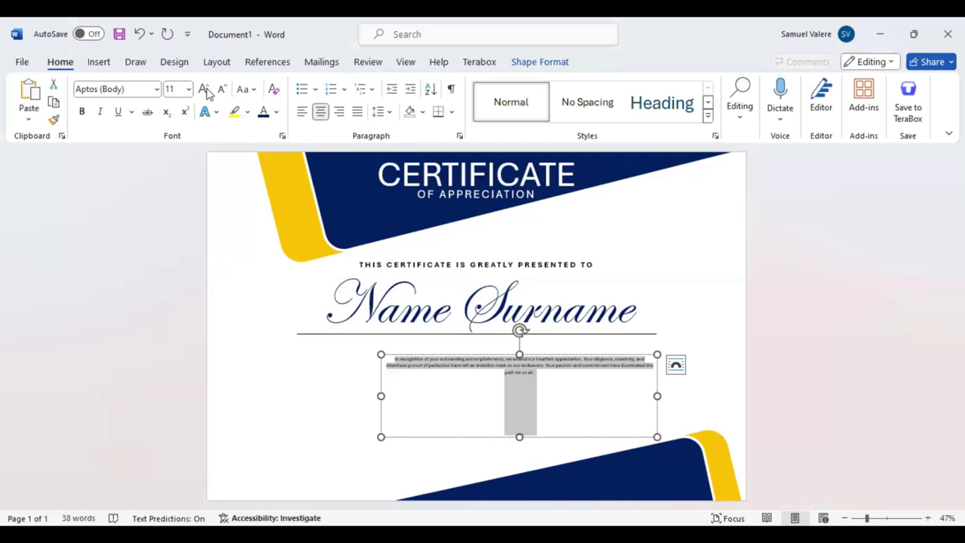
left_click(204, 89)
left_click(204, 89)
left_click(204, 89)
left_click(204, 89)
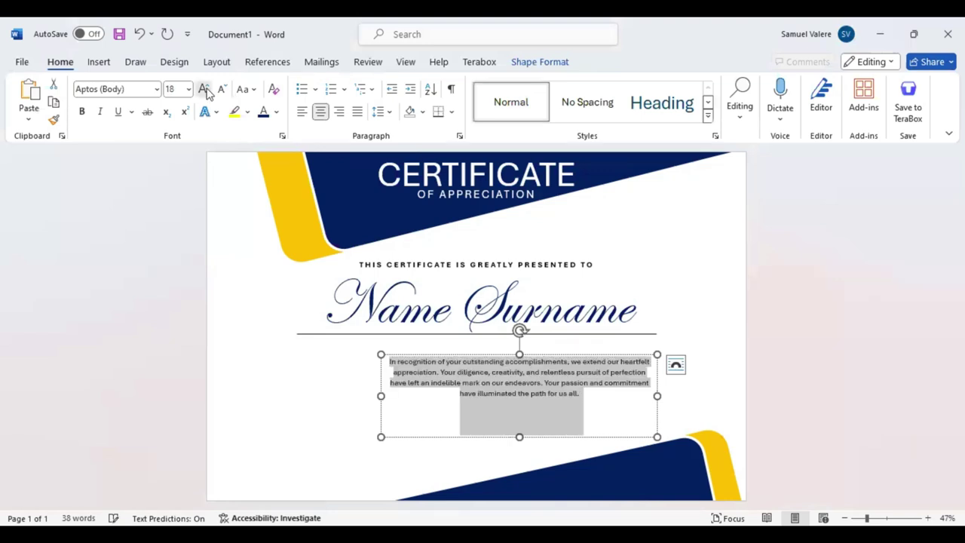
left_click(204, 89)
left_click(204, 89)
left_click(204, 89)
left_click(203, 89)
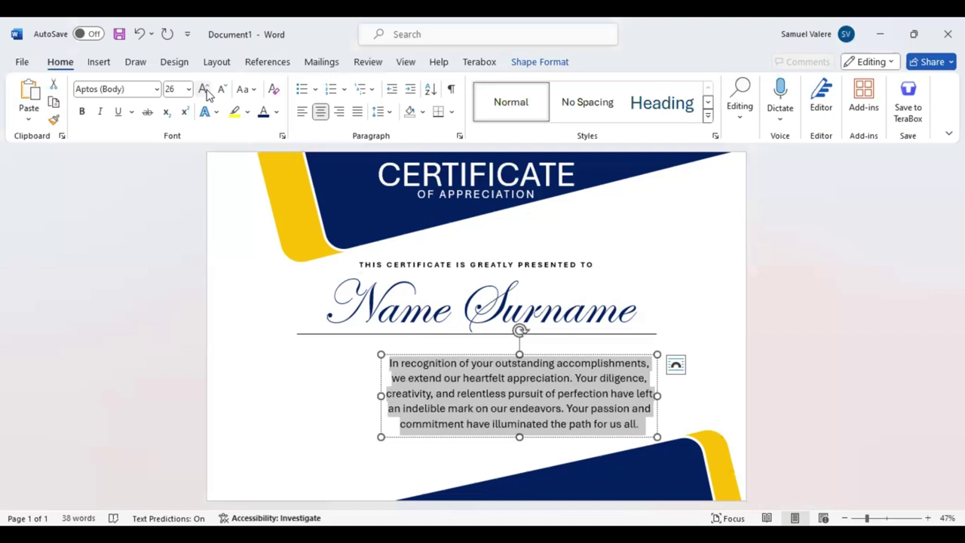
left_click(203, 89)
left_click_drag(524, 438, 480, 427)
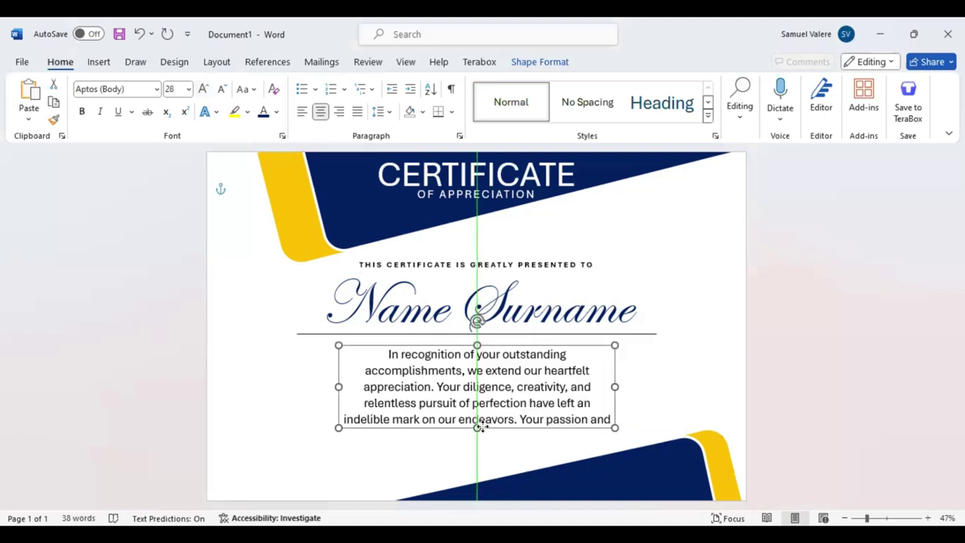
left_click(221, 90)
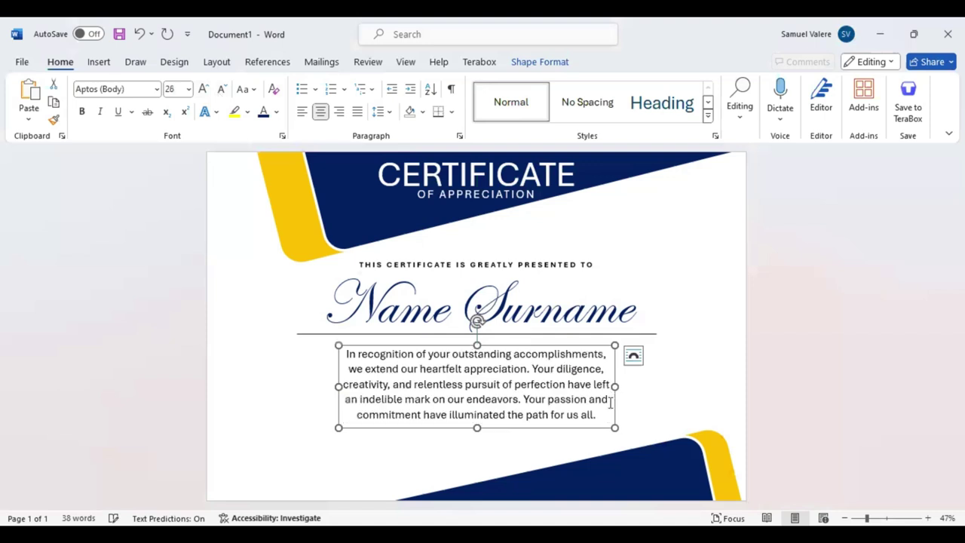
Step: Widen the paragraph box across the page and centre it
left_click_drag(615, 386, 648, 389)
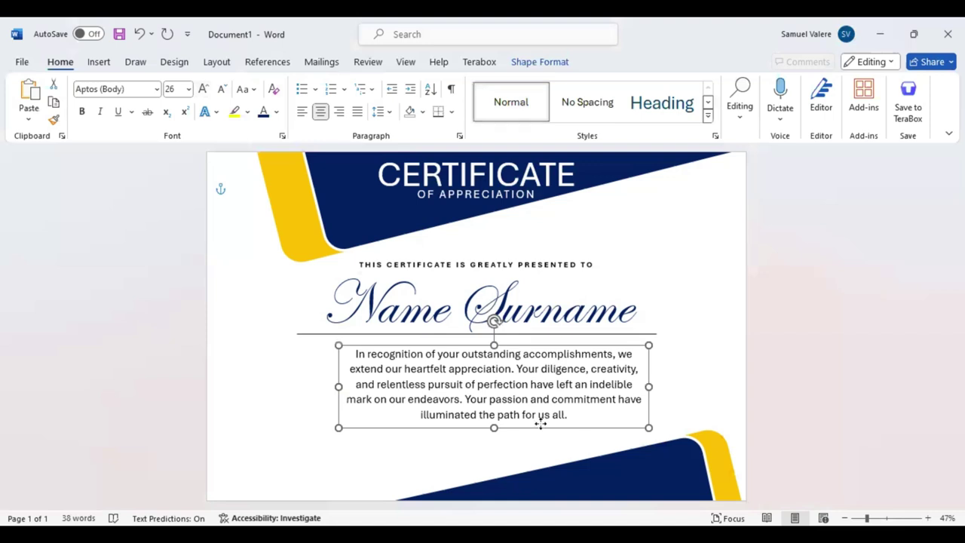
left_click_drag(540, 424, 541, 423)
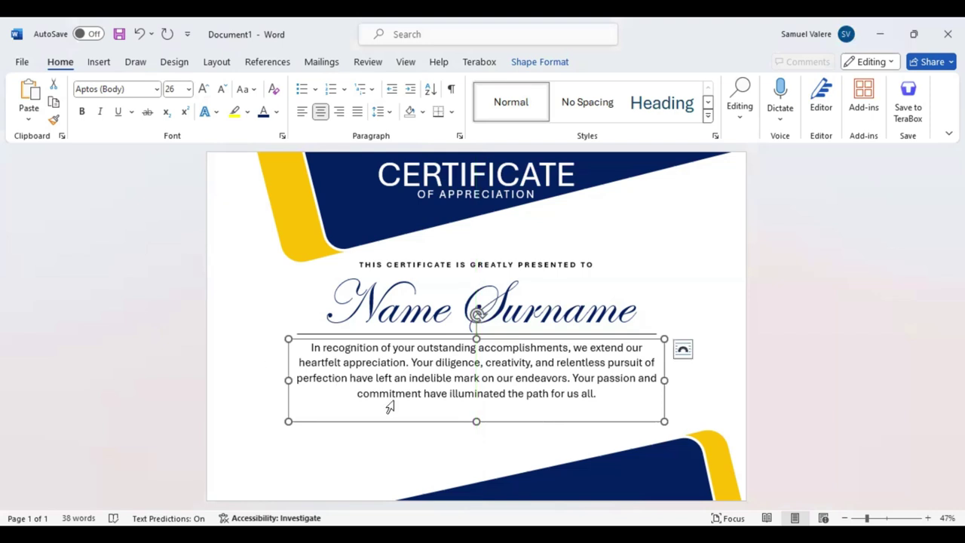
key("ctrl+y")
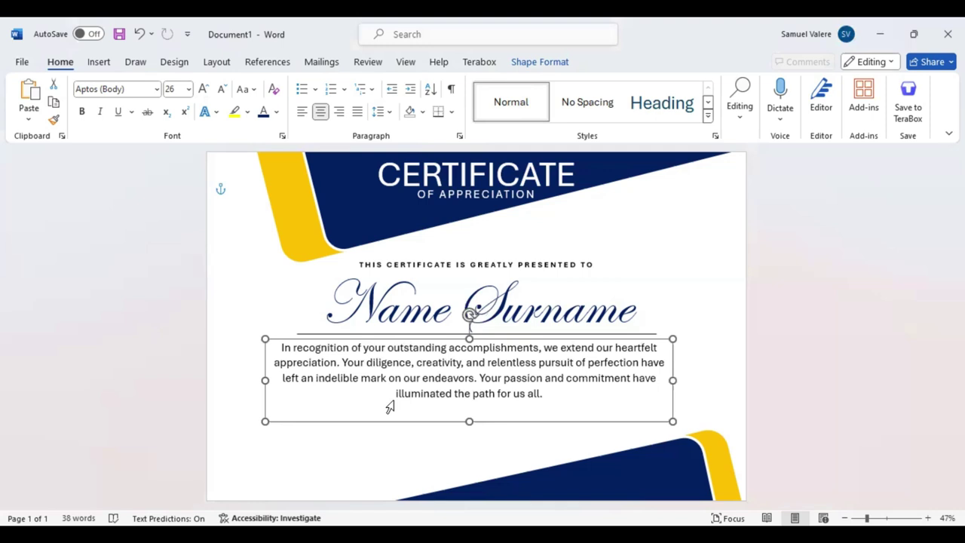
key("Right")
key("Right")
key("Up")
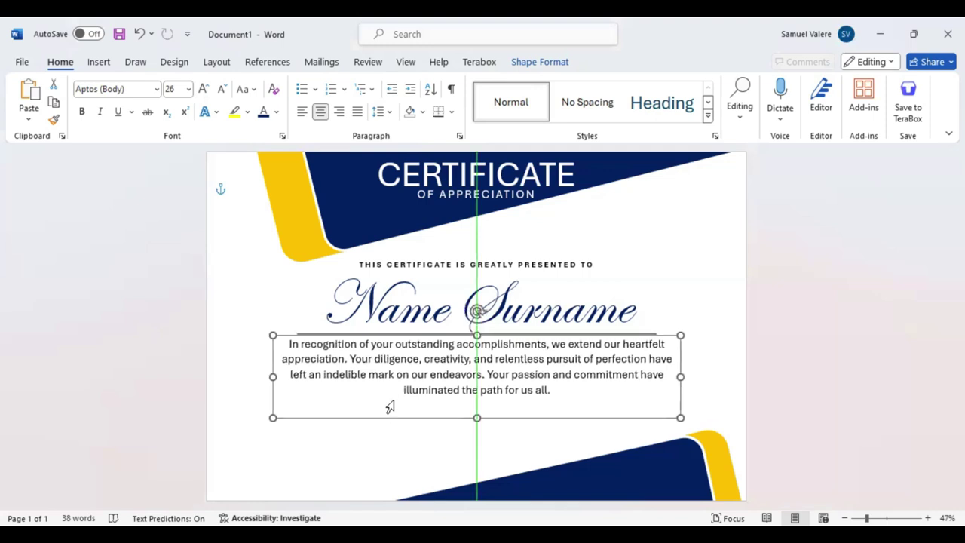
key("ctrl+z")
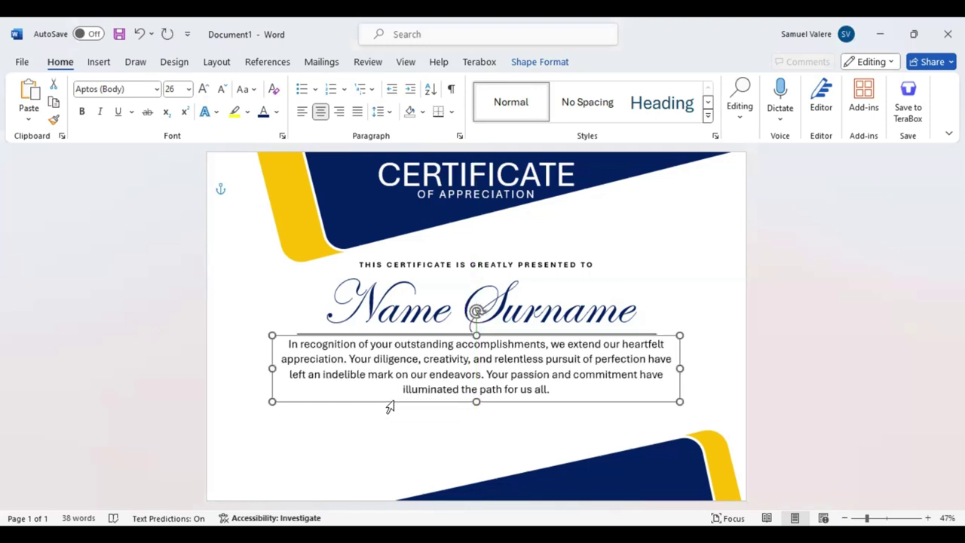
key("Escape")
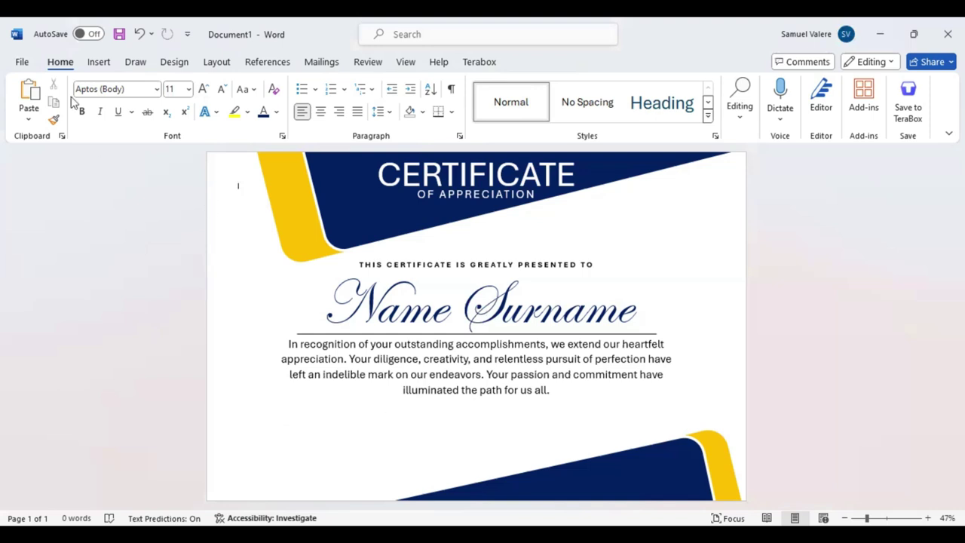
Step: Draw a text box near the bottom left holding a centred 'Date' label at 16 pt
left_click(99, 61)
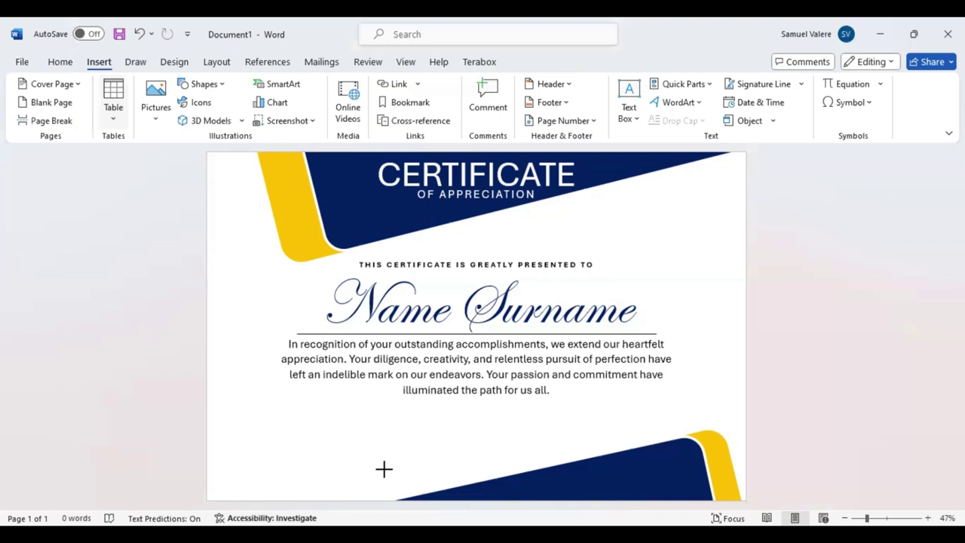
left_click_drag(304, 446, 383, 469)
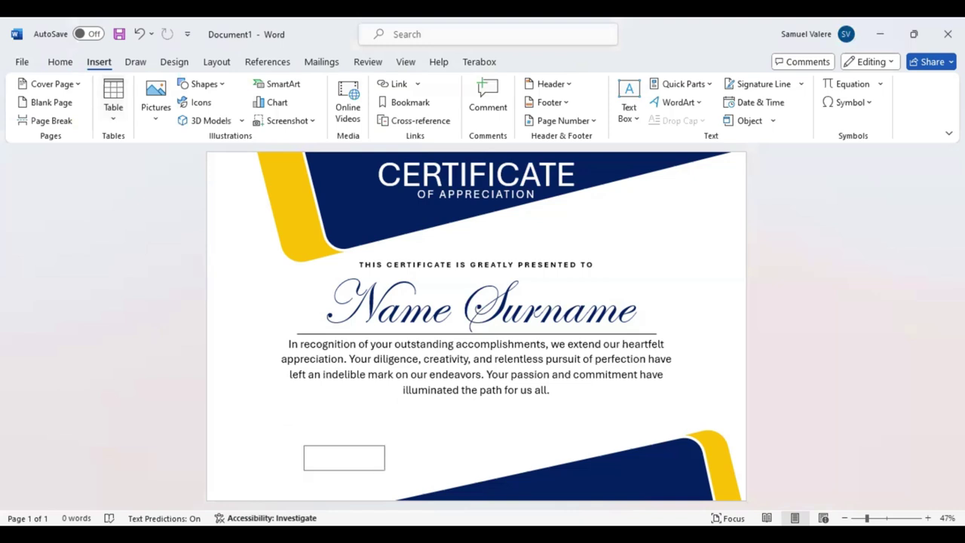
type("Date")
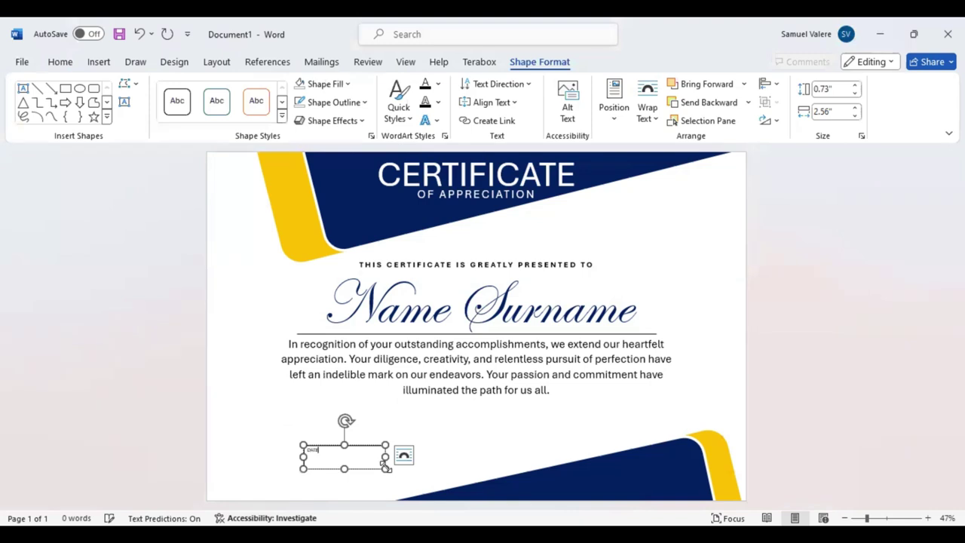
double_click(305, 450)
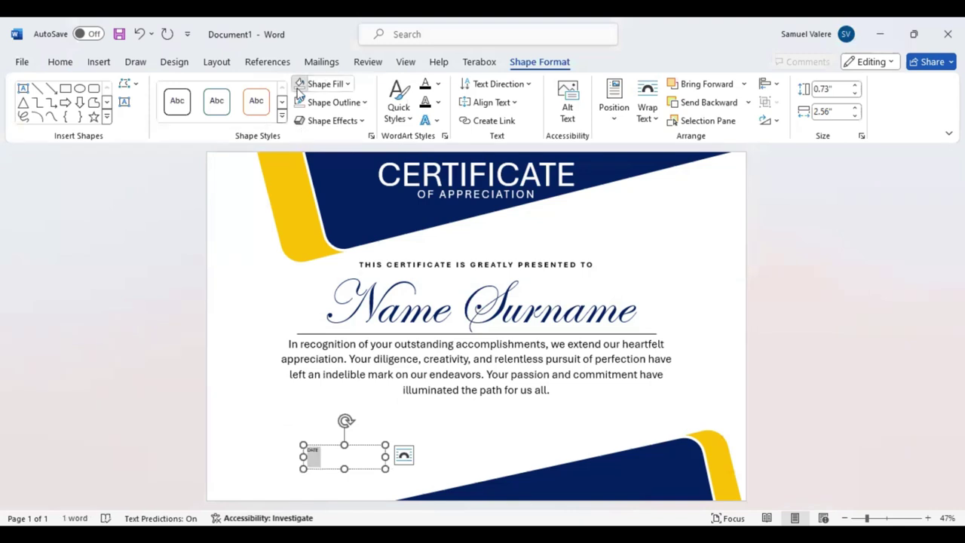
left_click(65, 62)
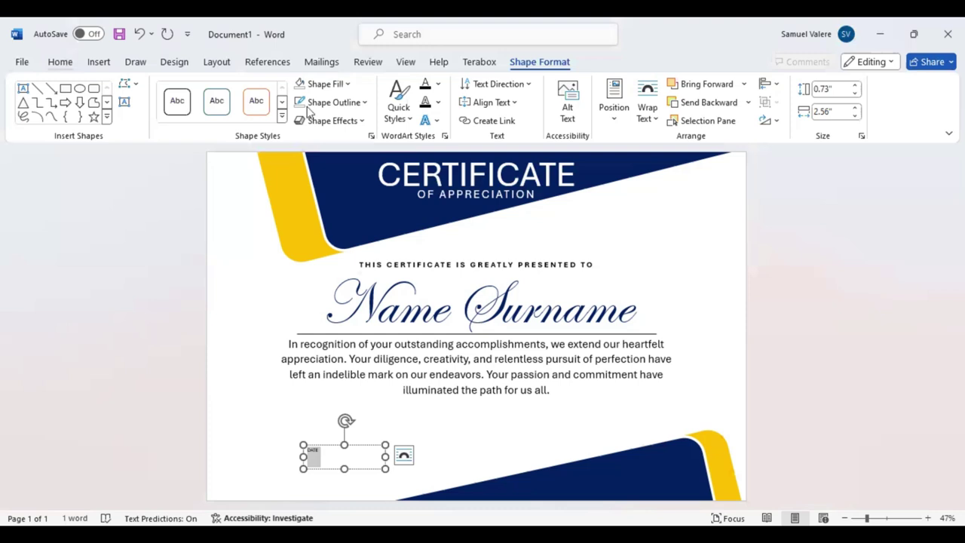
left_click(323, 113)
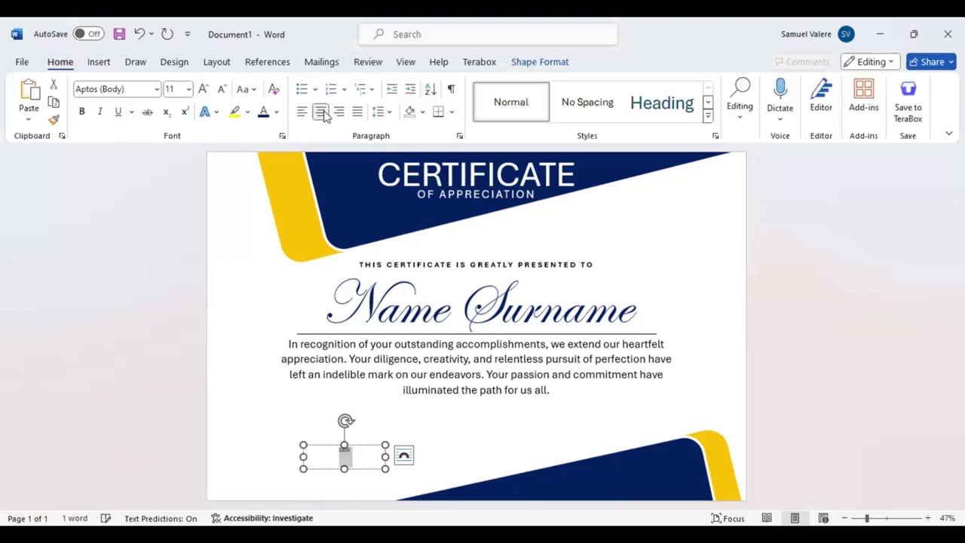
left_click(206, 90)
left_click(206, 90)
left_click(205, 89)
Step: Shrink the DATE box to fit its text and move it lower on the page
left_click_drag(344, 457, 345, 456)
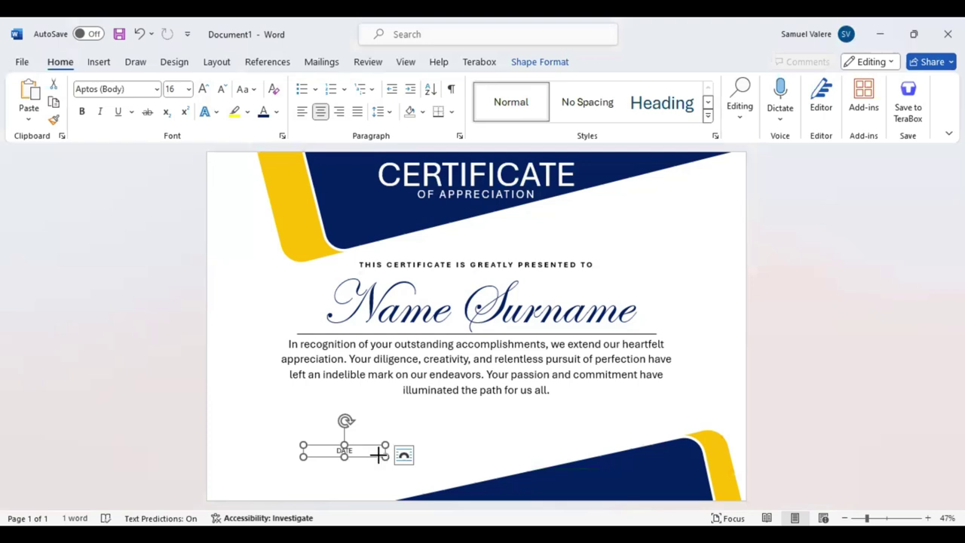
left_click_drag(379, 454, 351, 454)
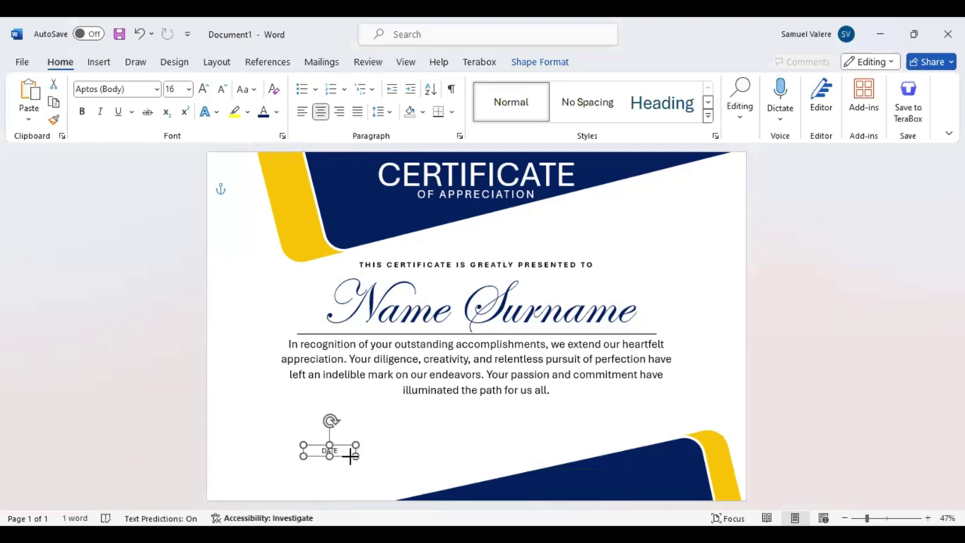
mouse_move(341, 455)
left_mouse_down()
mouse_move(349, 477)
mouse_move(324, 476)
mouse_move(527, 466)
left_mouse_up()
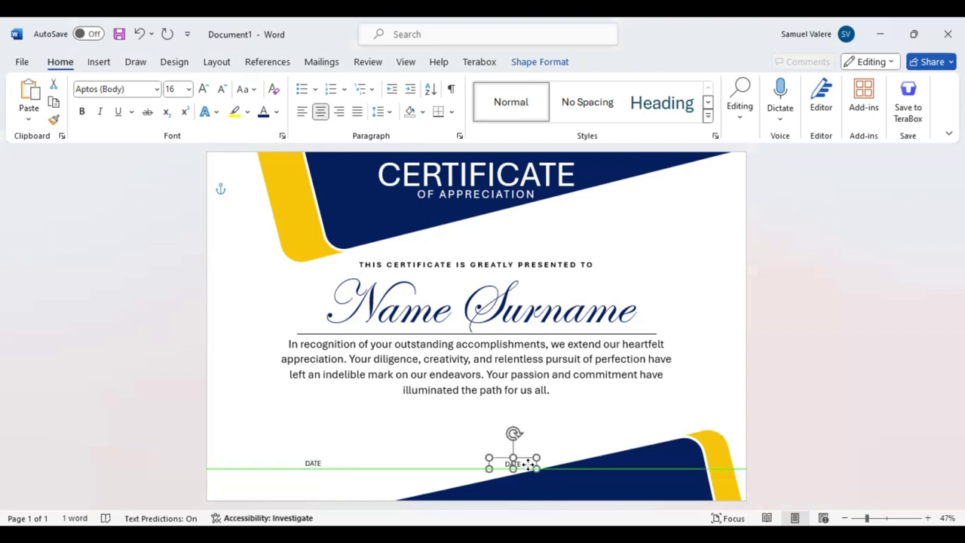
Step: Change the copy's text to SIGNATURE and move both labels symmetrically toward the page centre
left_click_drag(530, 465, 520, 468)
type("SIGNAT")
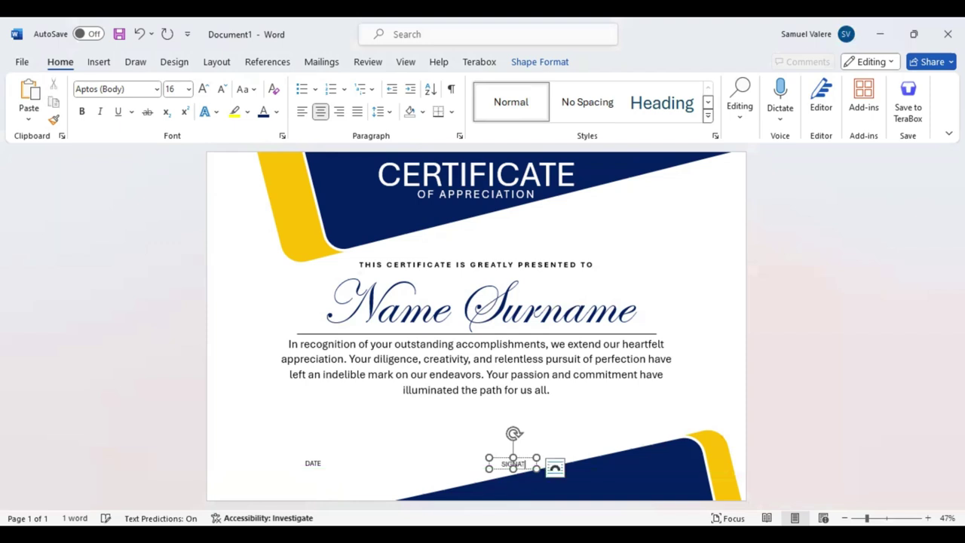
type("URE")
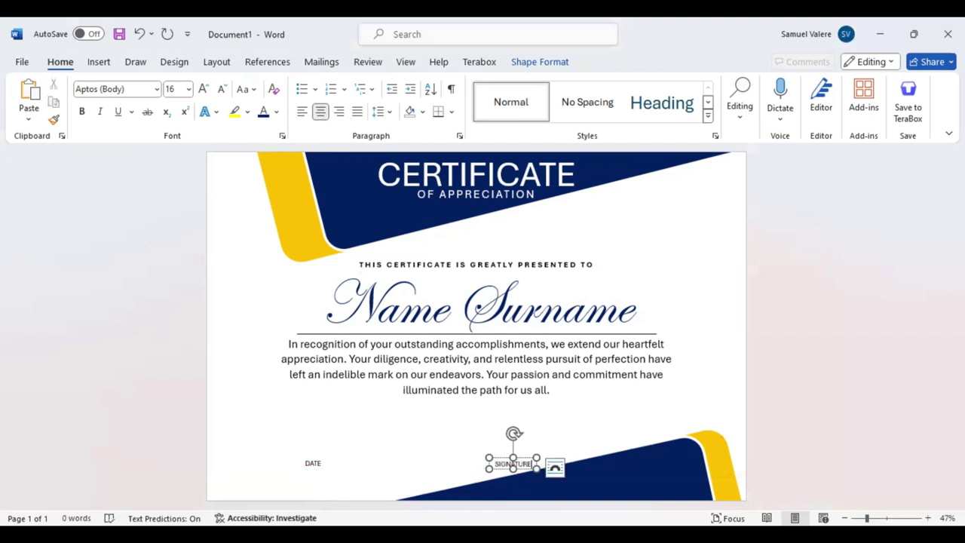
left_click(503, 471)
left_click(315, 465, "shift")
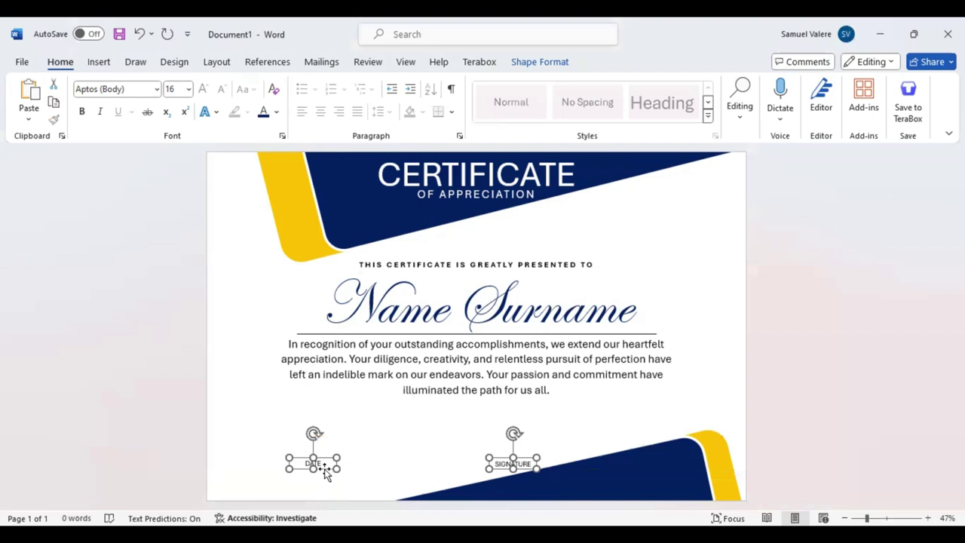
left_click_drag(326, 471, 400, 452)
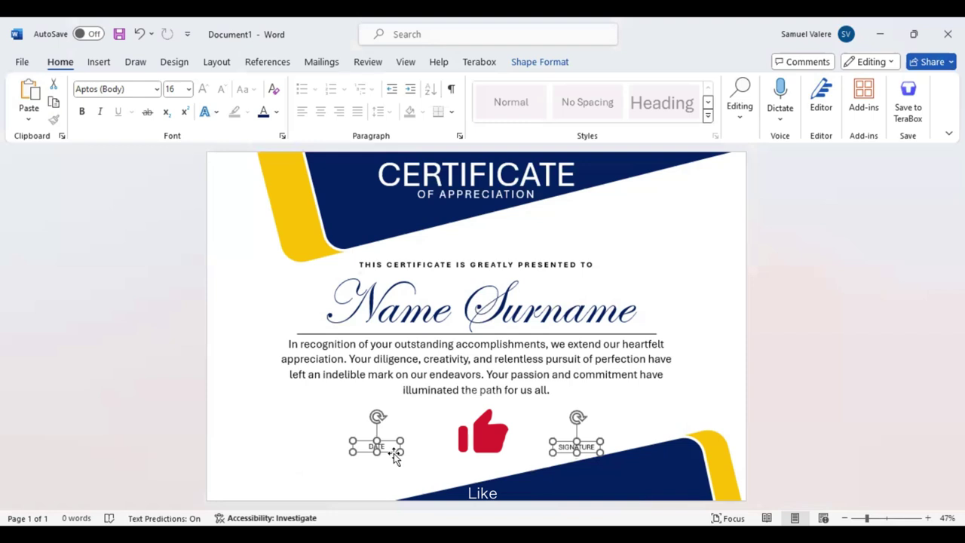
key("ctrl+z")
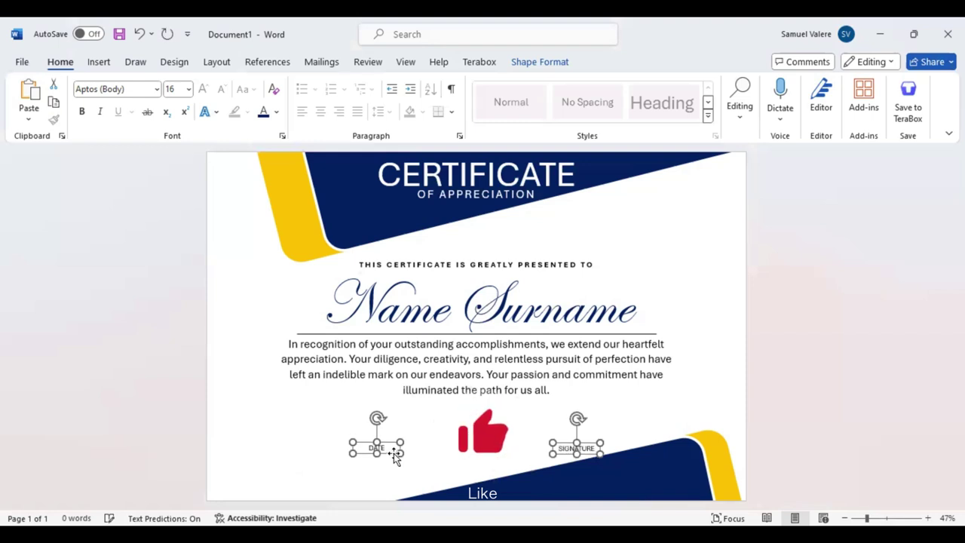
key("ctrl+z")
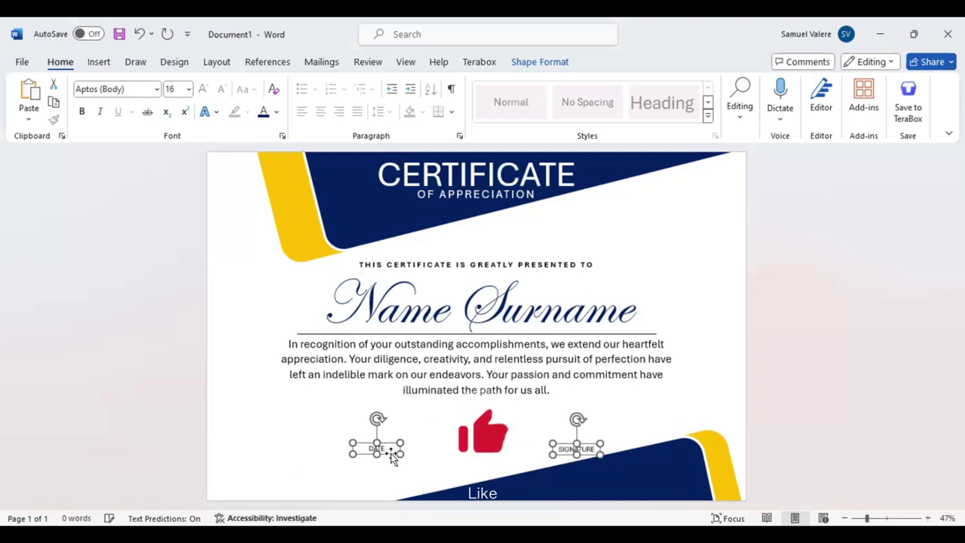
key("ctrl+z")
left_click(98, 63)
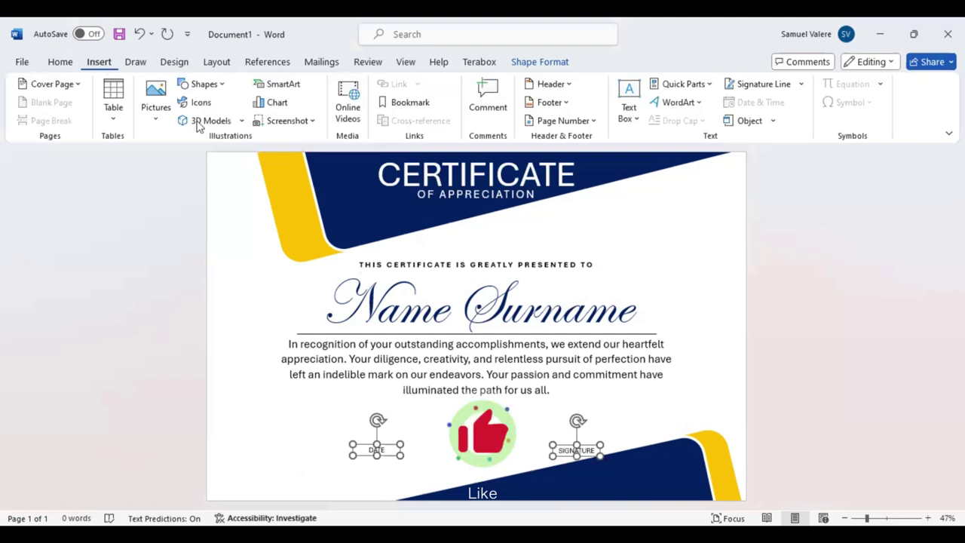
Step: Draw a short horizontal line above the DATE label and nudge it into position
left_click(203, 84)
left_click(196, 121)
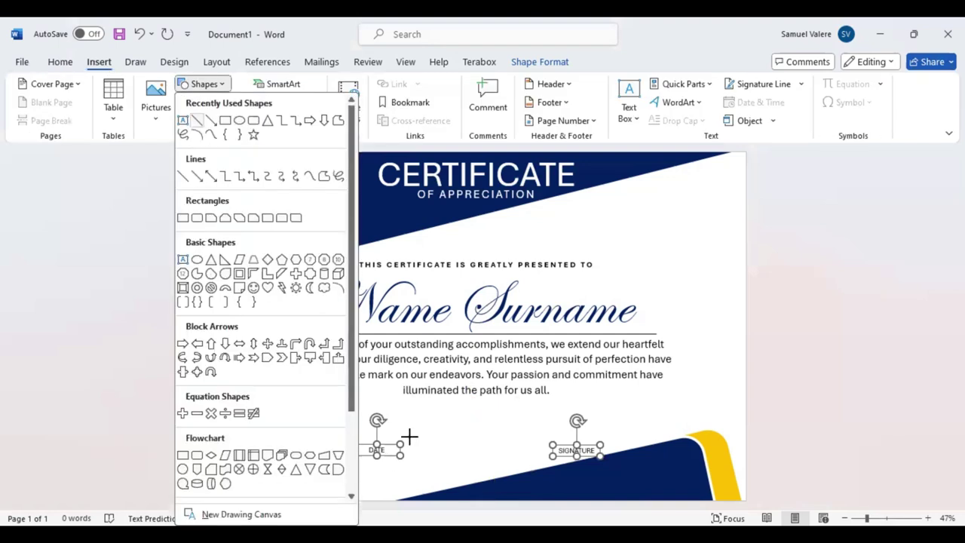
left_click_drag(348, 435, 439, 434)
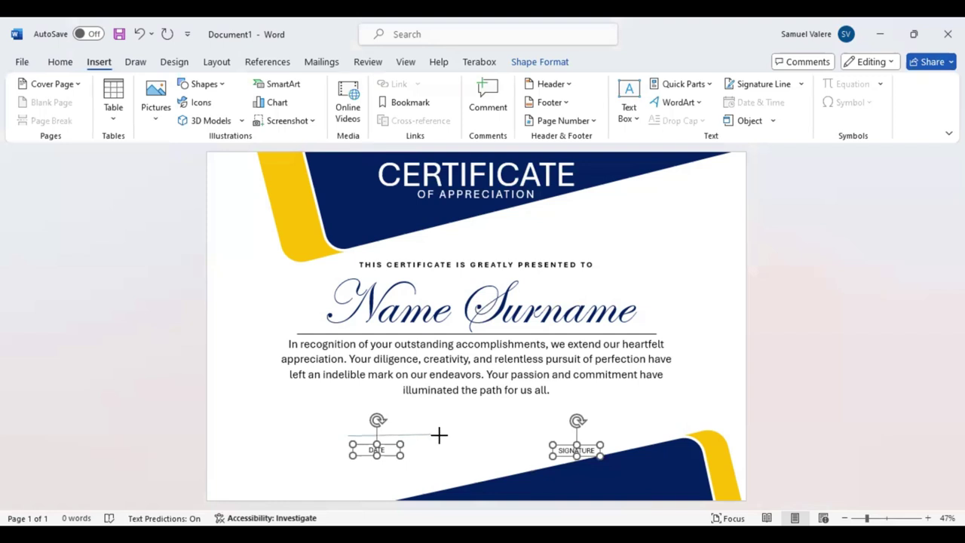
left_click_drag(439, 434, 439, 435)
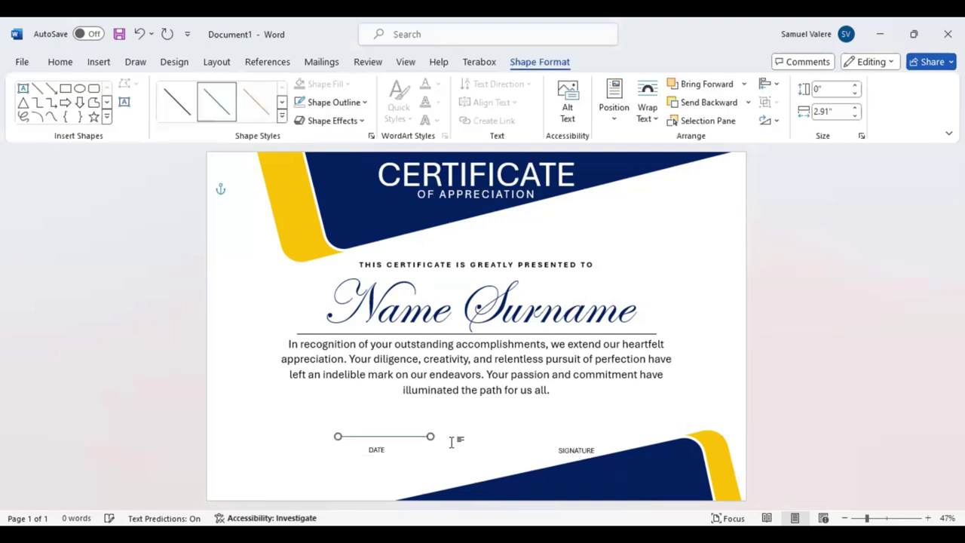
key("Left")
key("Down")
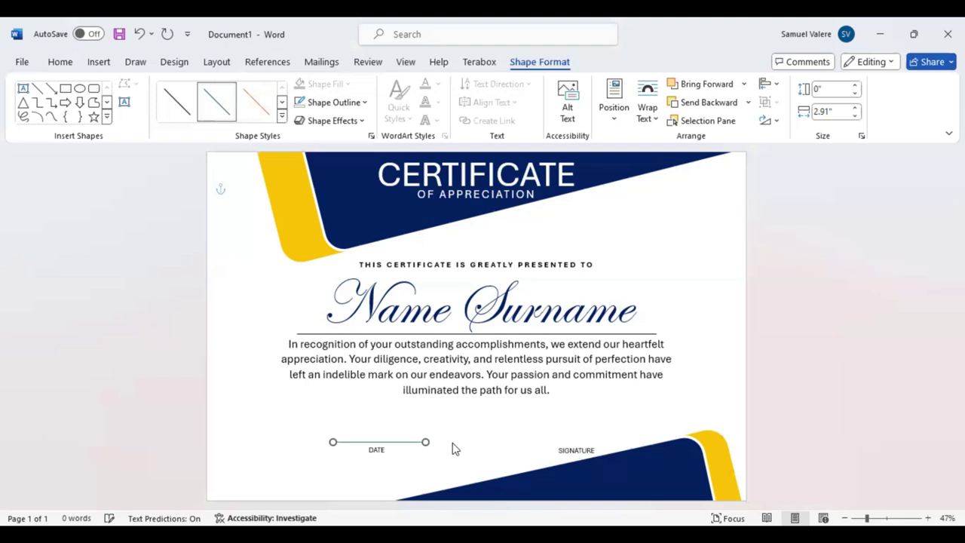
key("ctrl+Left")
key("ctrl+Down")
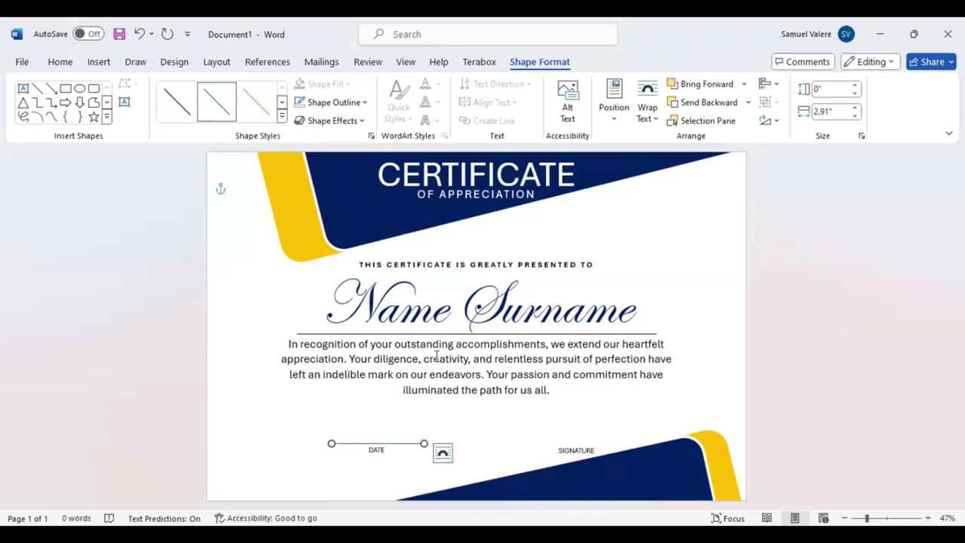
Step: Duplicate the line and place the copy above the SIGNATURE label
key("ctrl+z")
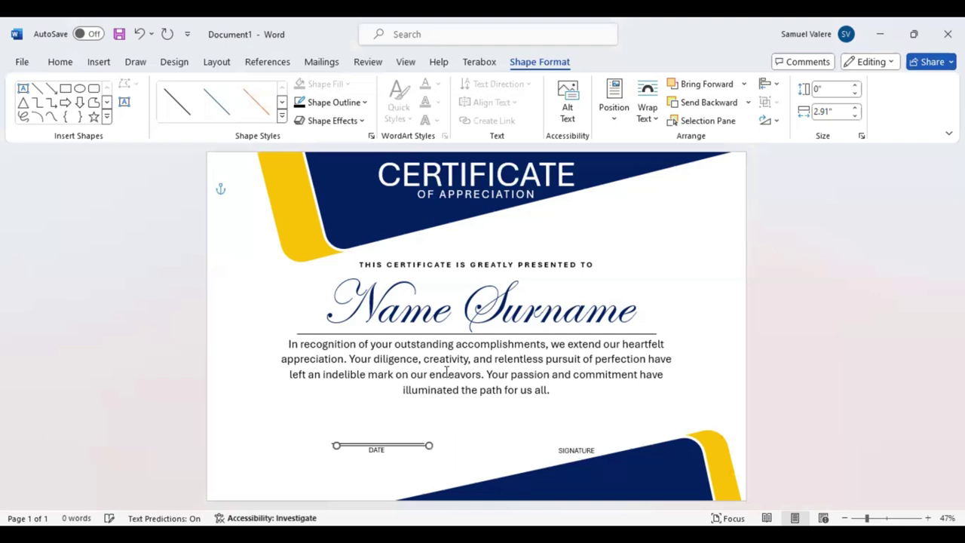
key("Tab")
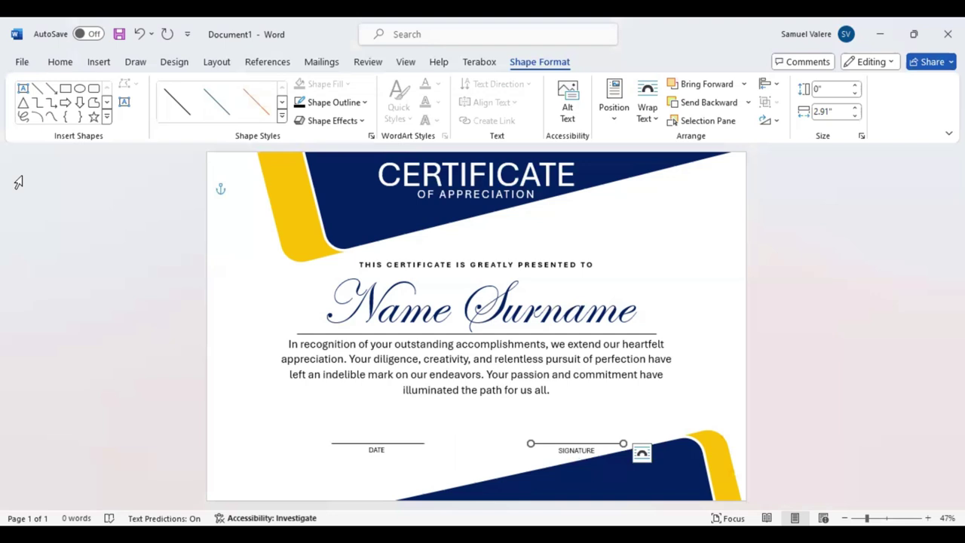
key("alt+j")
Step: Draw a circle at the page's upper right, just below the title banner
key("d")
key("s")
key("h")
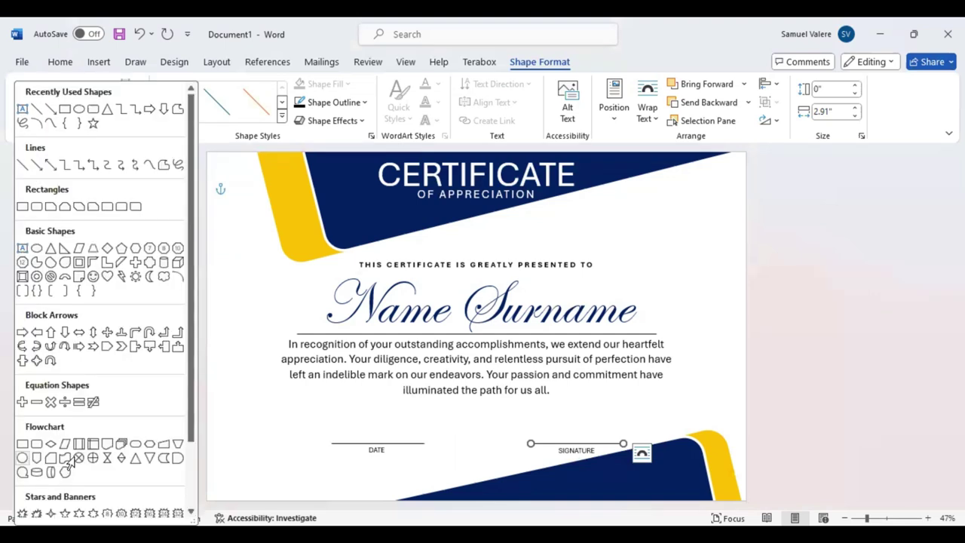
left_click(67, 460)
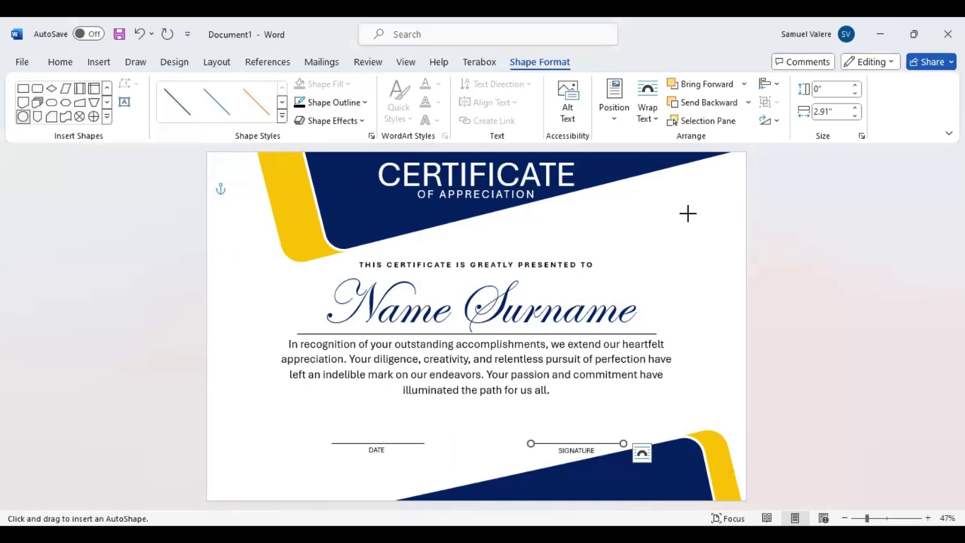
left_click_drag(687, 213, 774, 300)
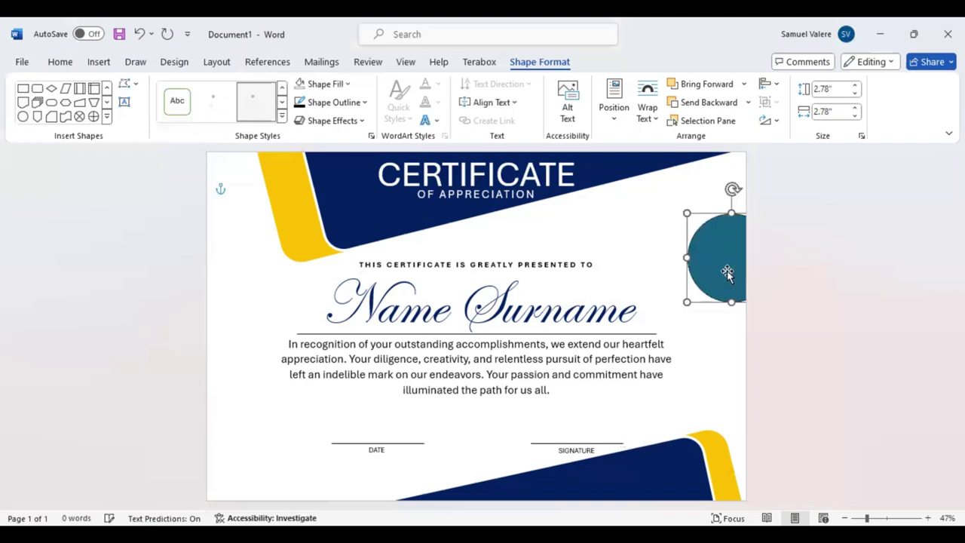
left_click_drag(727, 273, 660, 243)
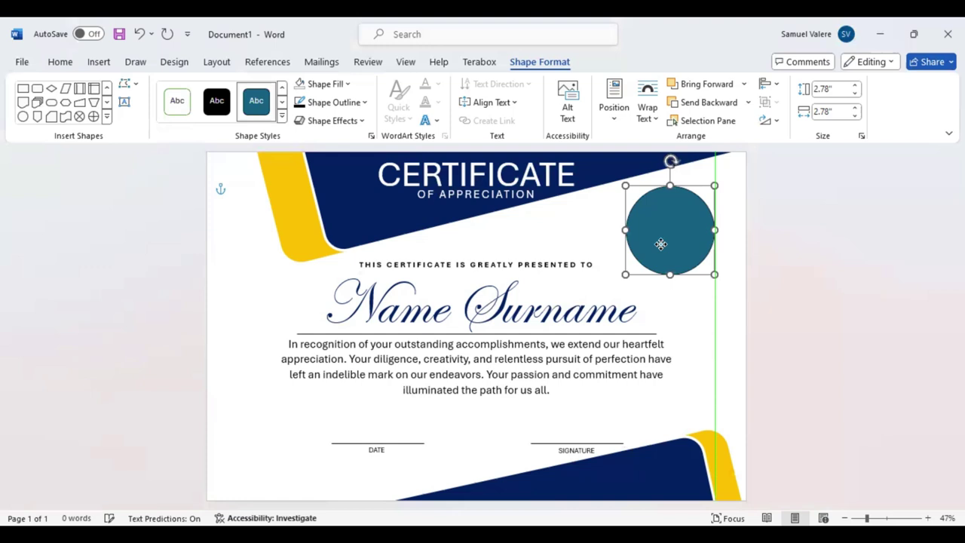
left_click_drag(698, 264, 697, 264)
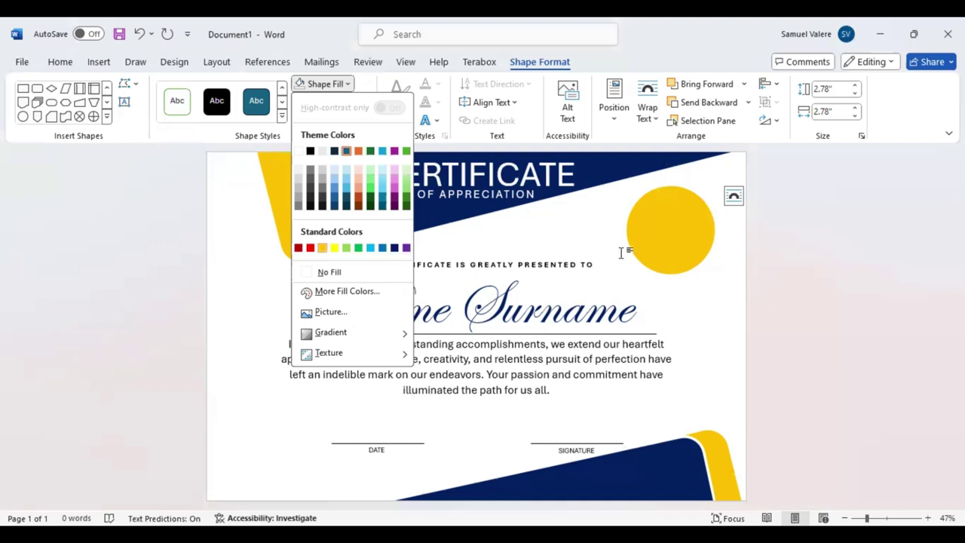
Step: Fill the circle yellow and centre a slightly smaller navy circle inside it as a ring
left_click(704, 260)
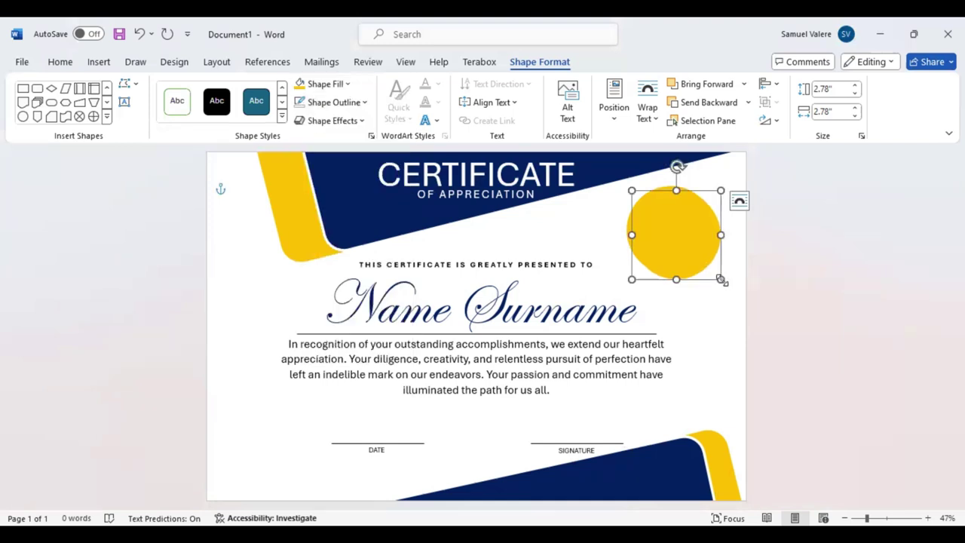
left_click_drag(722, 281, 715, 273)
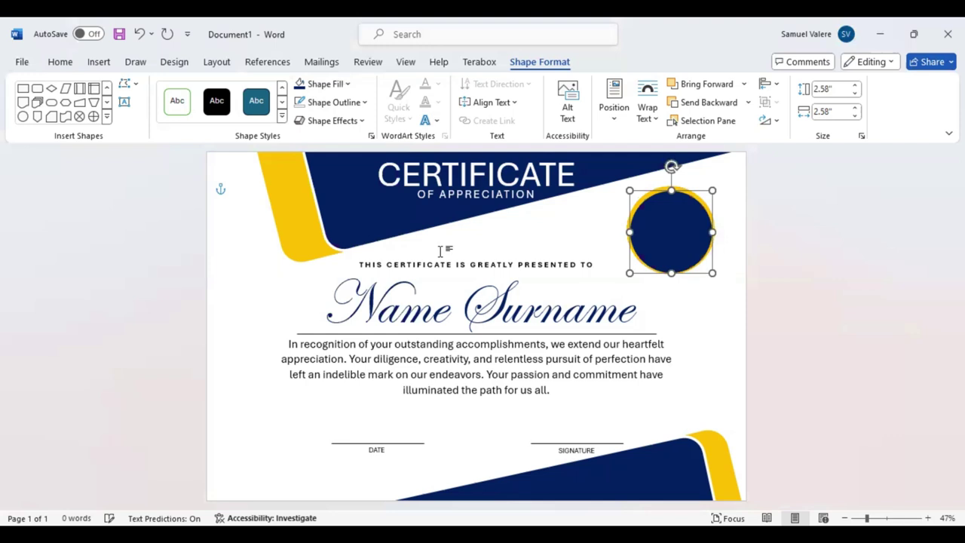
key("Up")
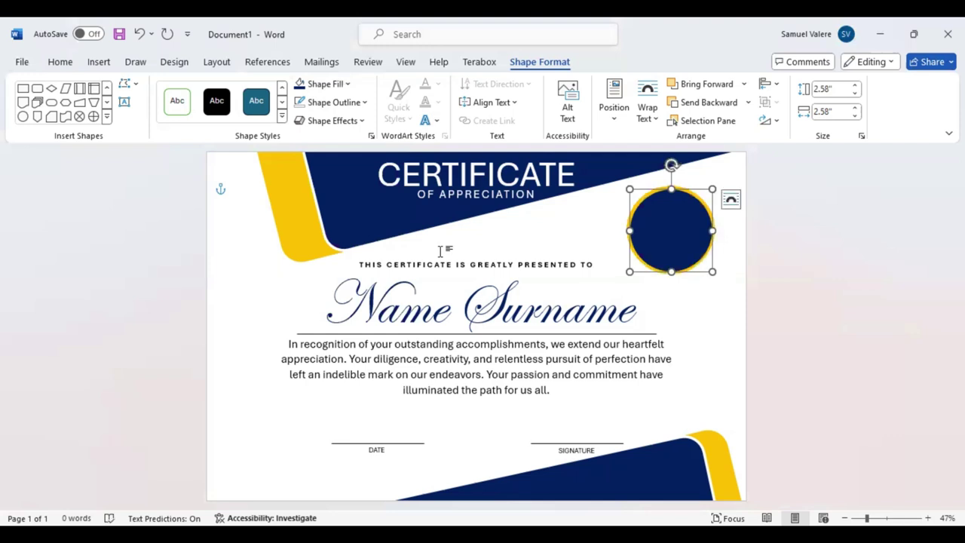
left_click(592, 218)
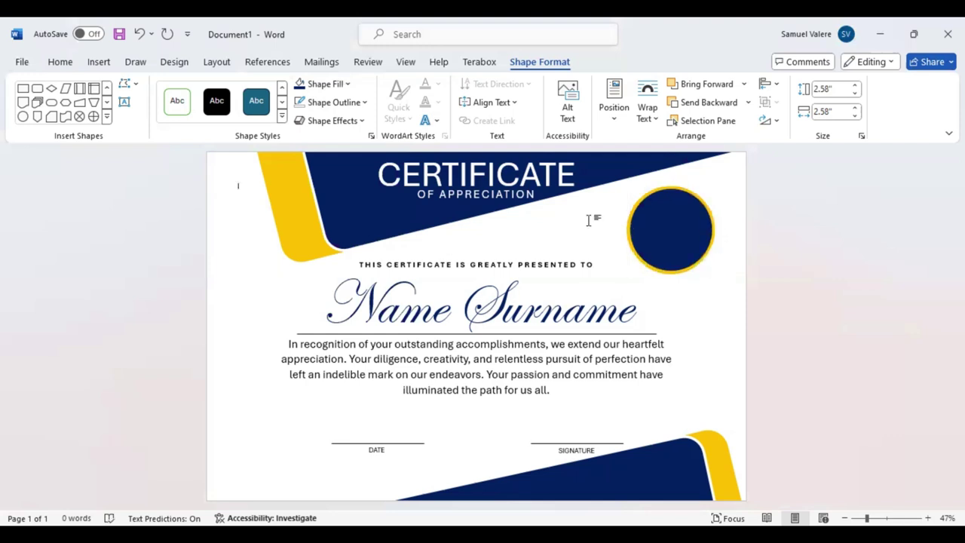
left_click(715, 228)
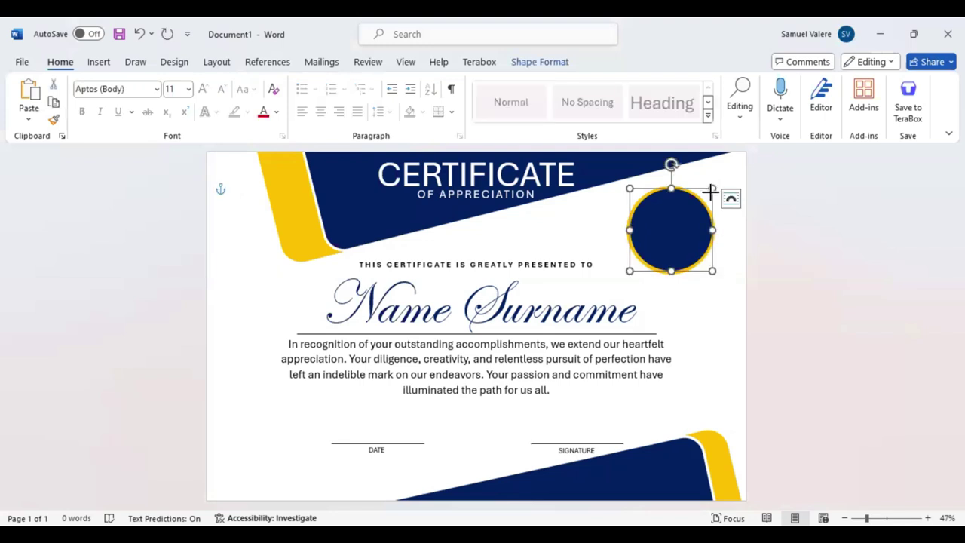
left_click_drag(713, 189, 706, 196)
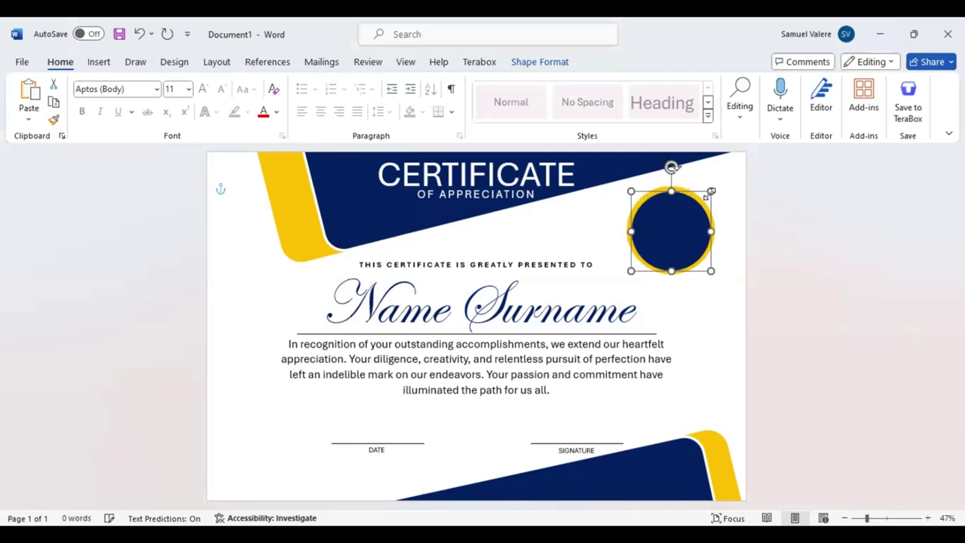
left_click_drag(705, 196, 706, 196)
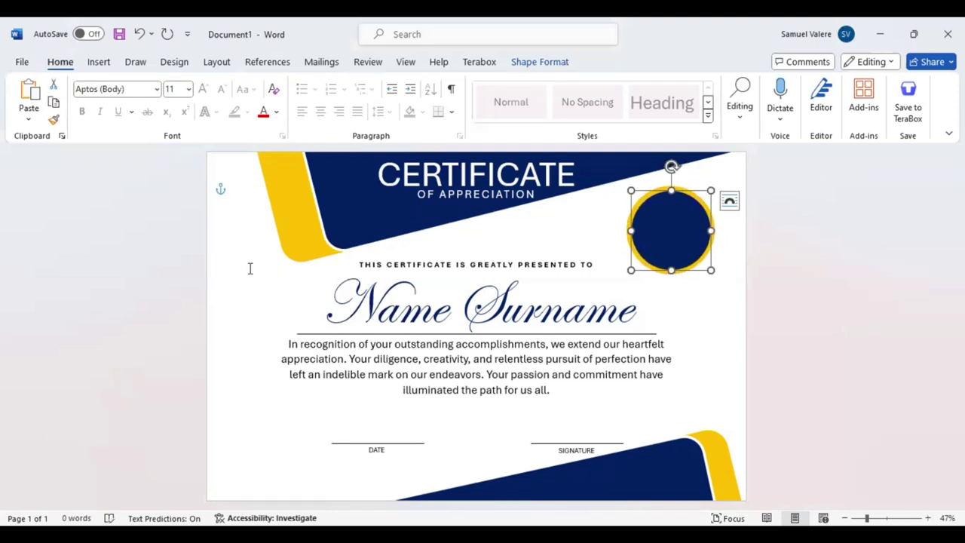
left_click(315, 255)
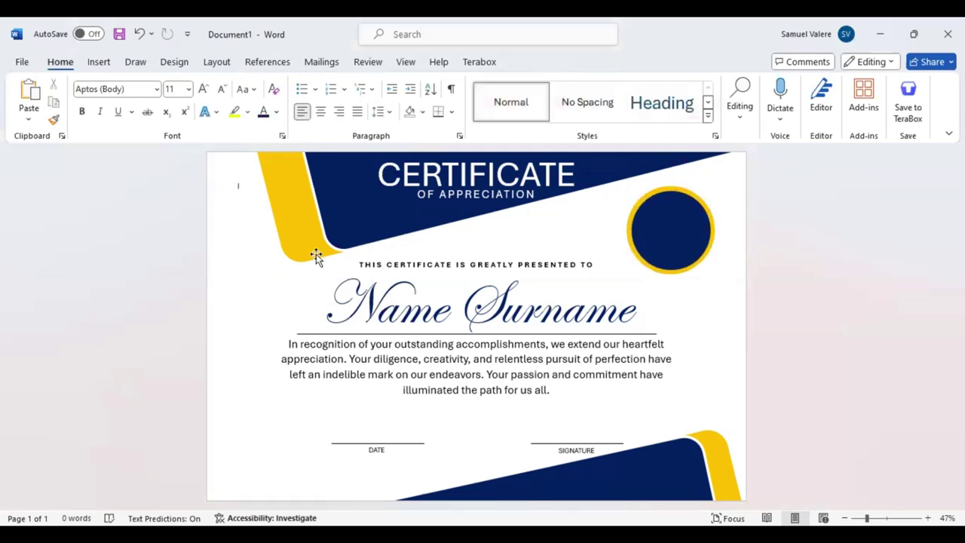
left_click(99, 65)
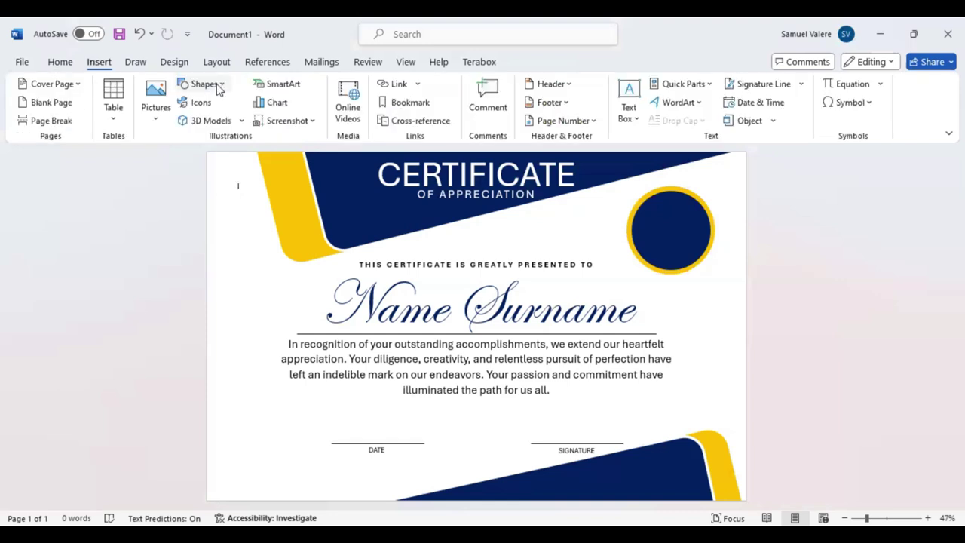
Step: Draw a text box over the navy circle and type 2024
left_click(218, 88)
left_click(190, 118)
left_click_drag(695, 230, 641, 213)
type("2024")
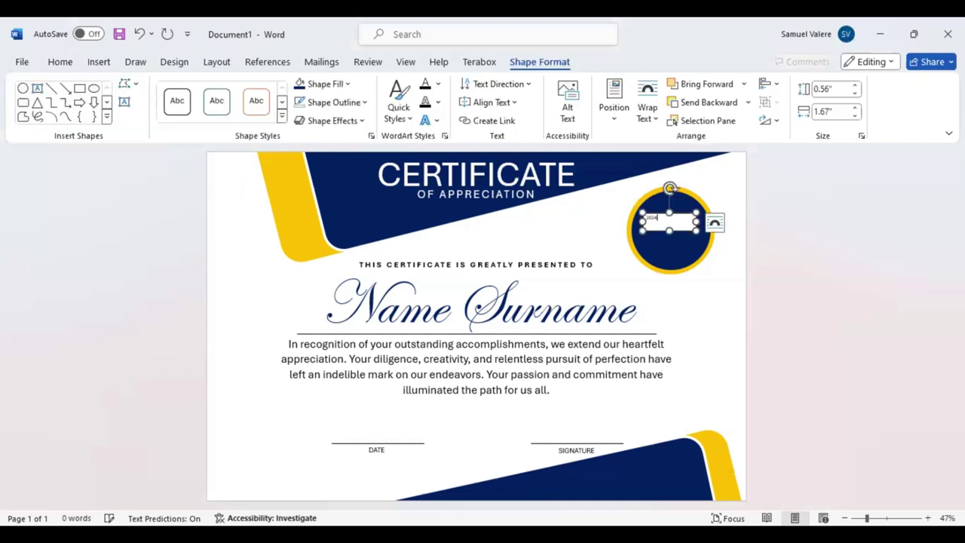
key("ctrl+a")
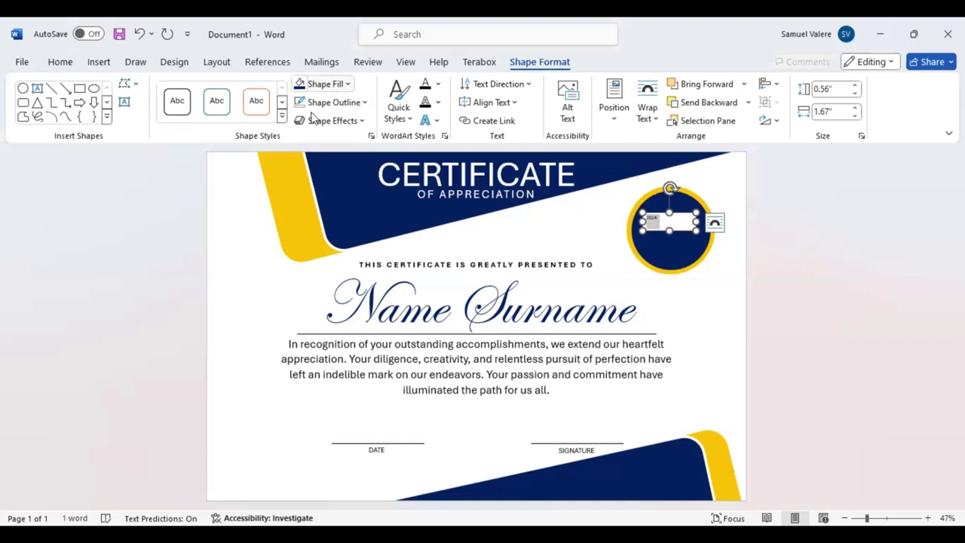
key("Delete")
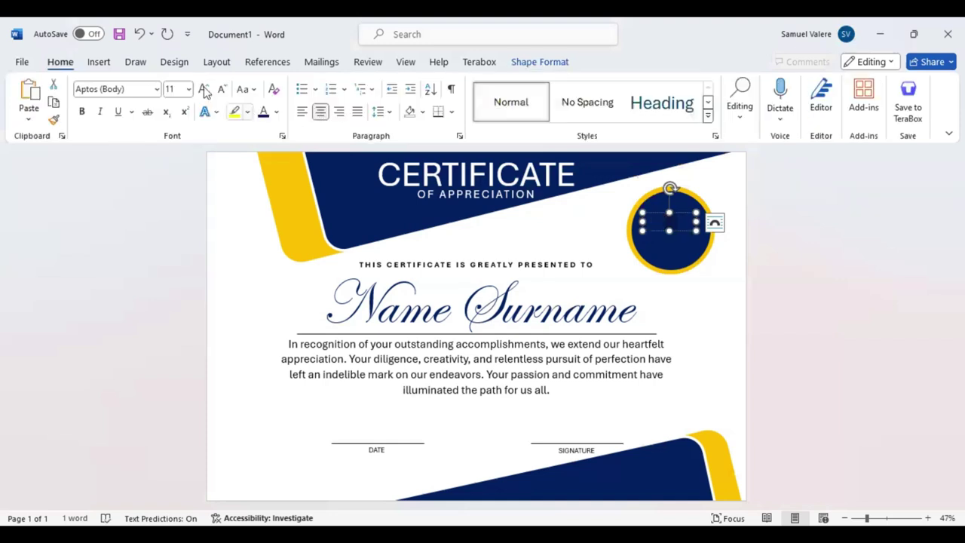
Step: Make the 2024 text white at 36 pt and move it up inside the circle
left_click(205, 90)
left_click(205, 90)
left_click(205, 90)
left_click(204, 90)
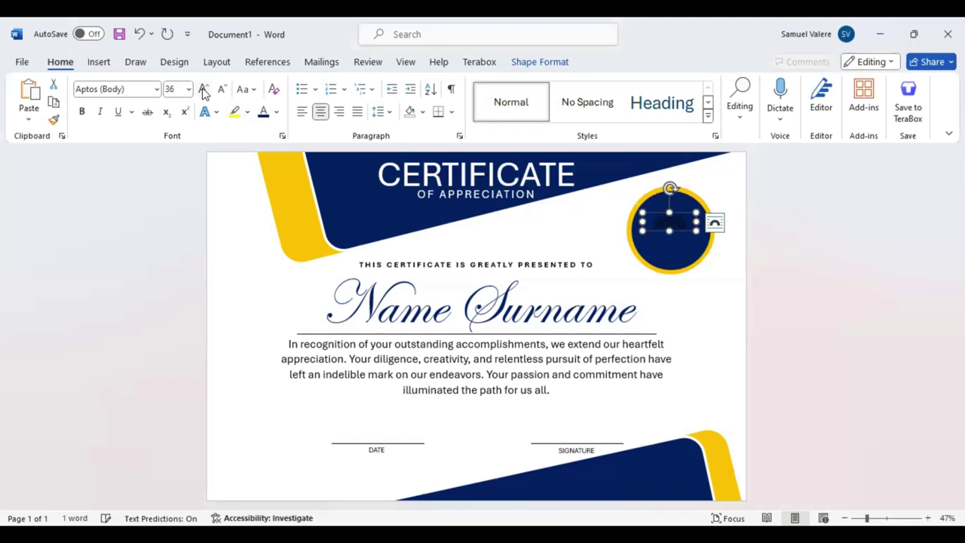
left_click(204, 91)
left_click(670, 237)
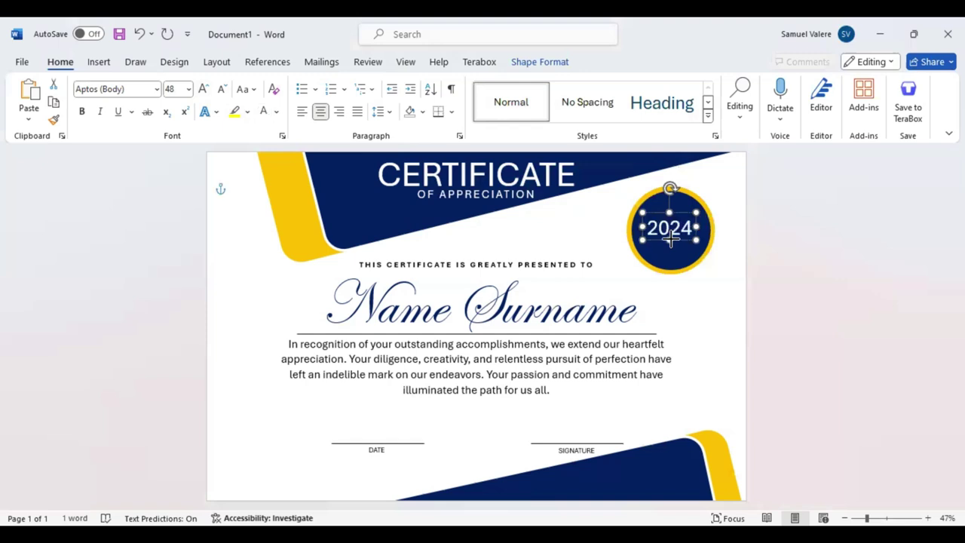
left_click(668, 239)
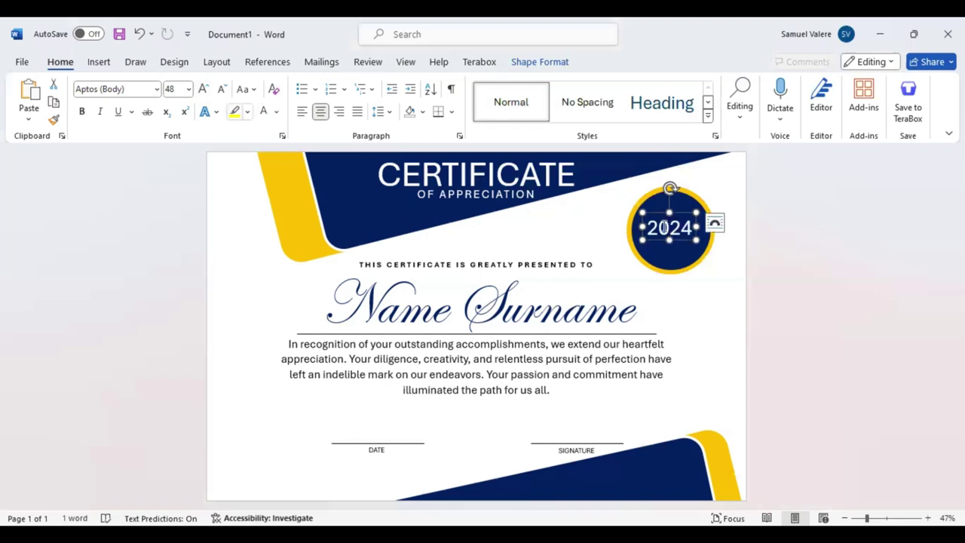
right_click(715, 202)
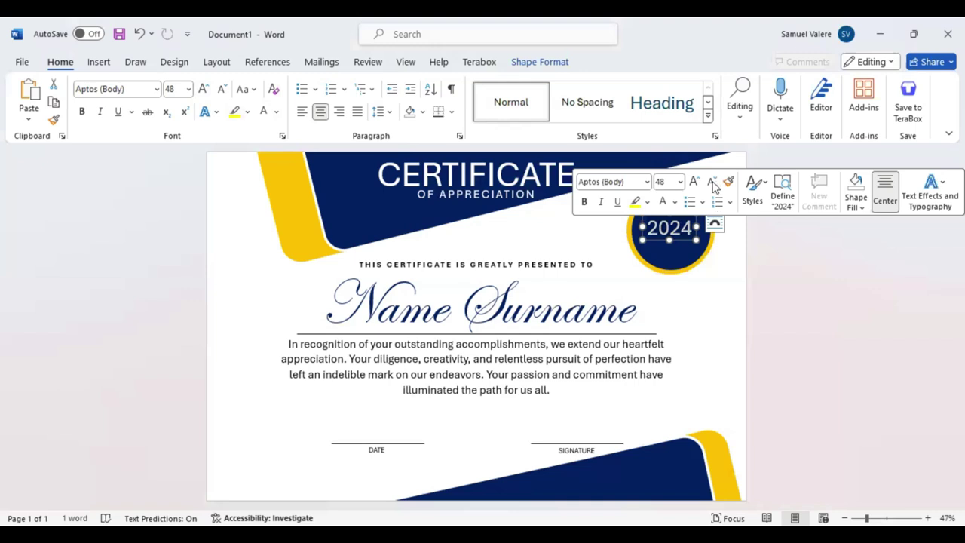
left_click(713, 187)
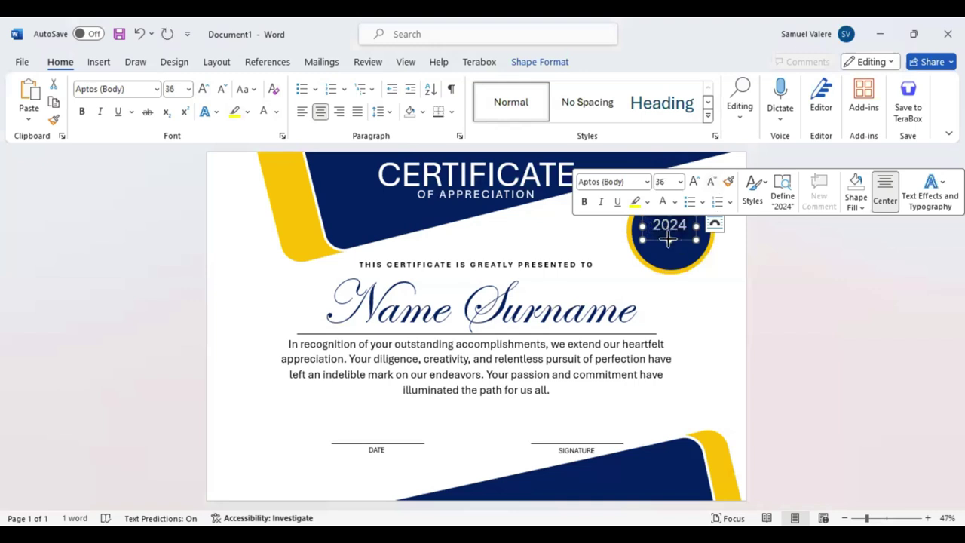
left_click_drag(669, 234, 675, 228)
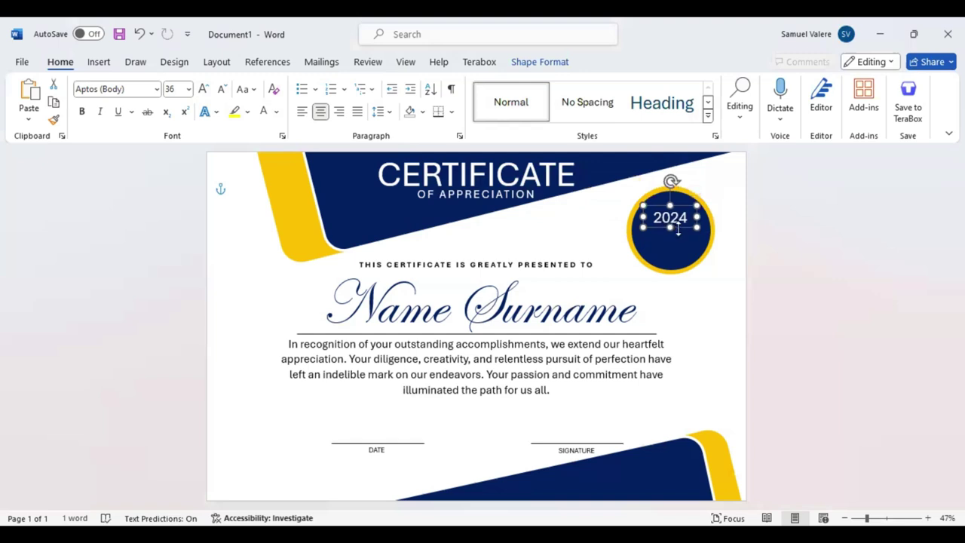
Step: Copy the 2024 box just below it and change its text to AWARD
left_click_drag(676, 235, 677, 242)
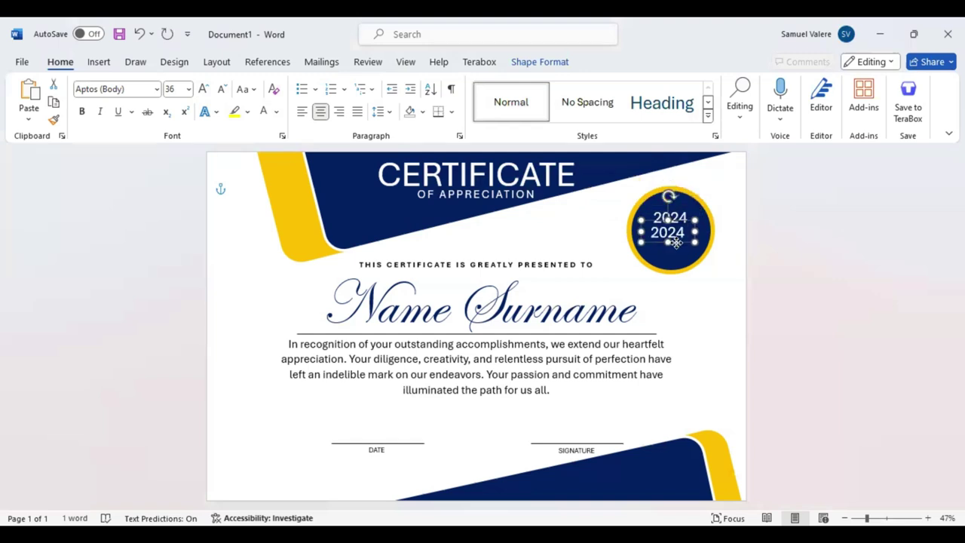
right_click(673, 235)
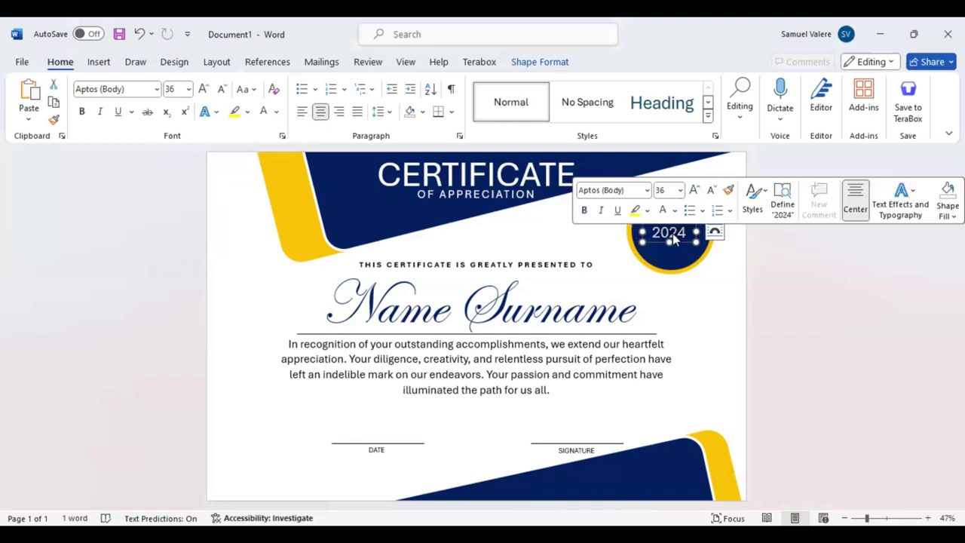
type("AWAR")
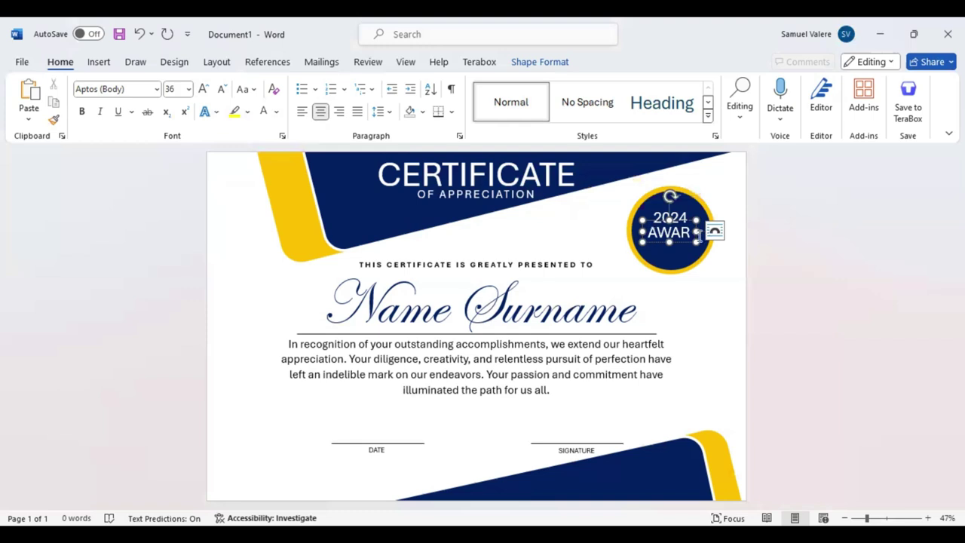
Step: Set AWARD to 48 pt, widen its box to fit one line, and nudge it down
double_click(699, 234)
key("ctrl+shift+period")
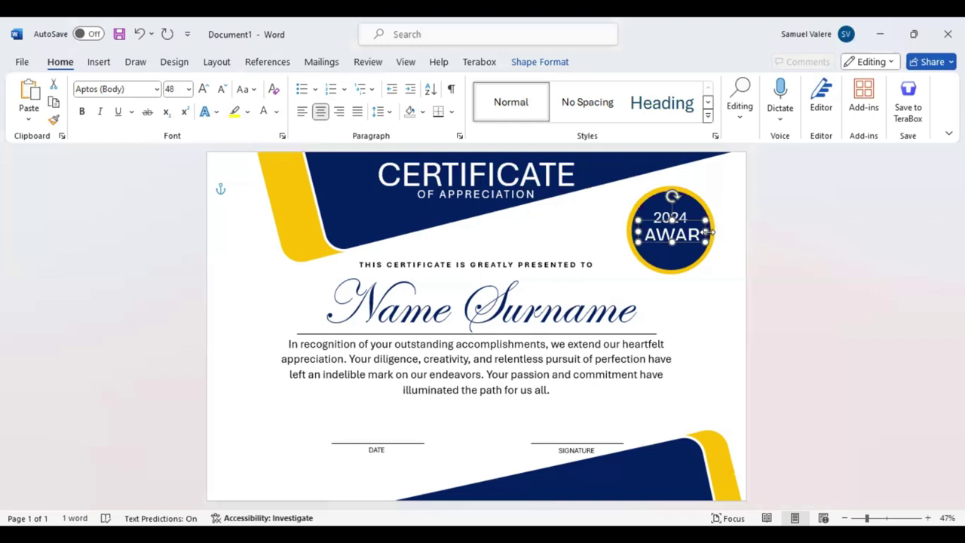
left_click_drag(709, 232, 714, 234)
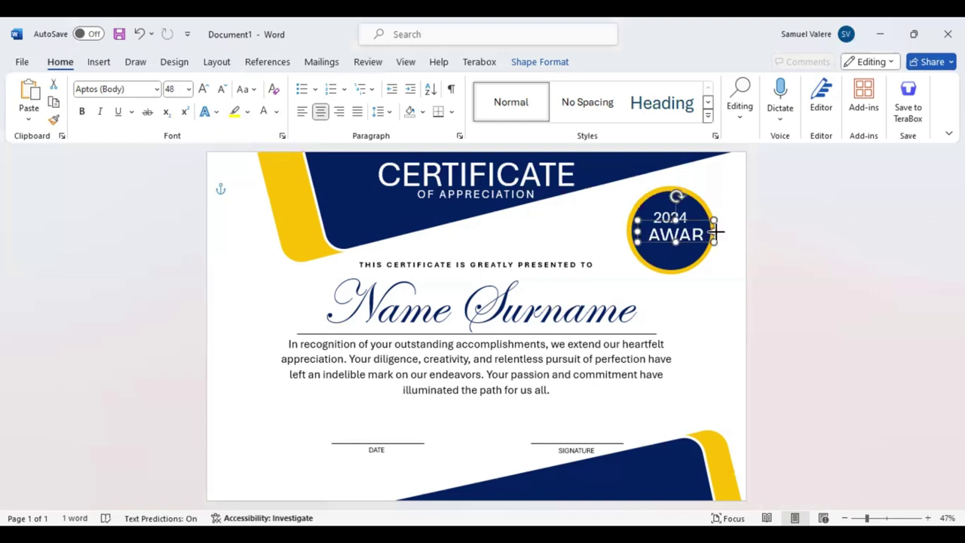
left_click_drag(637, 232, 679, 251)
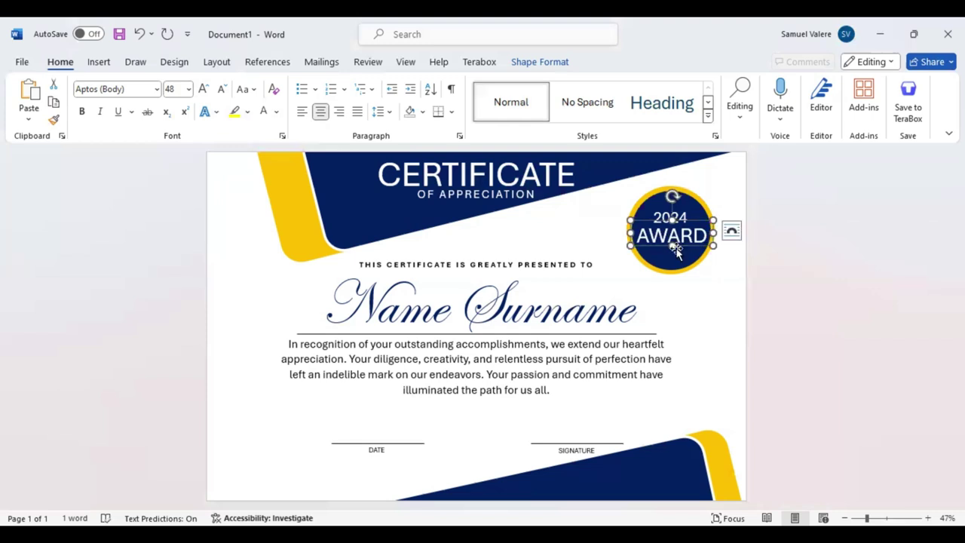
left_click_drag(677, 249, 677, 250)
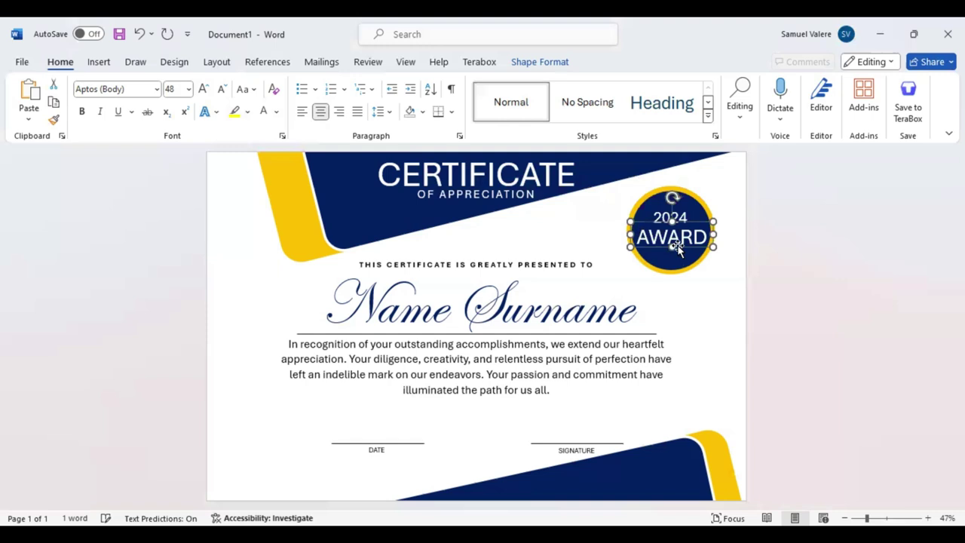
left_click(668, 203)
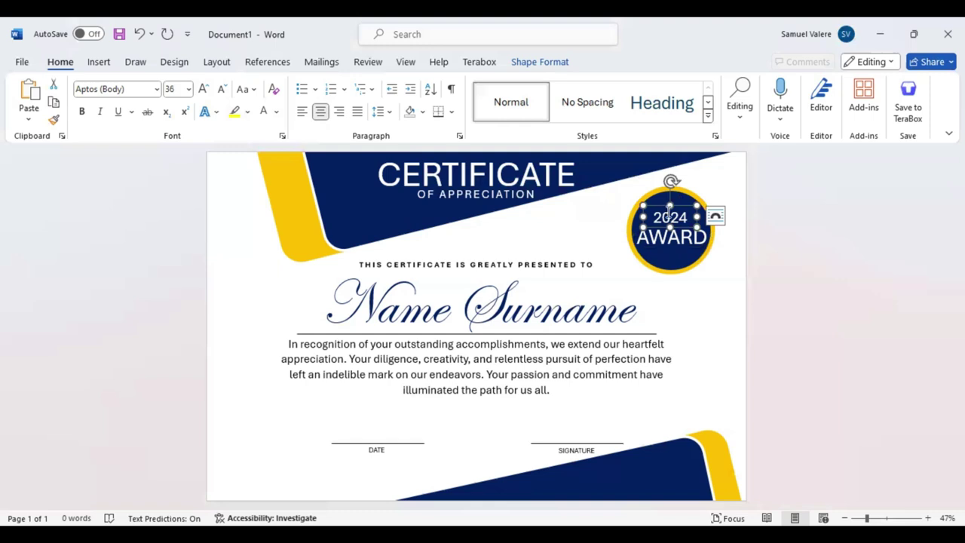
left_click(780, 268)
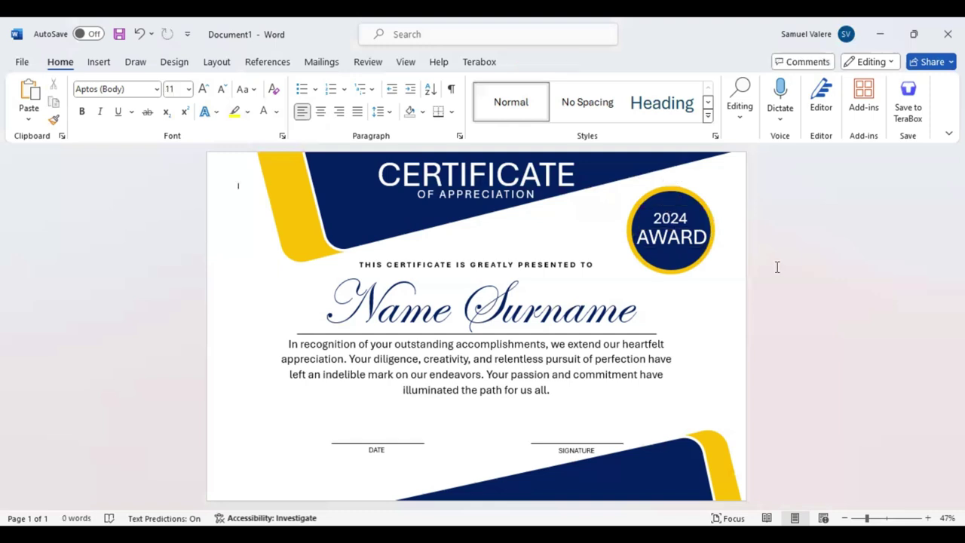
left_click(681, 250)
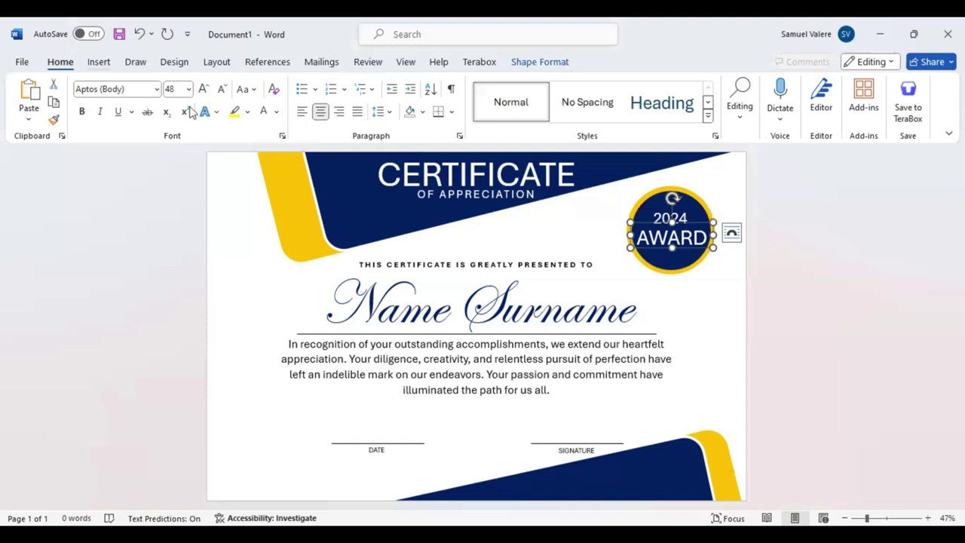
left_click(100, 63)
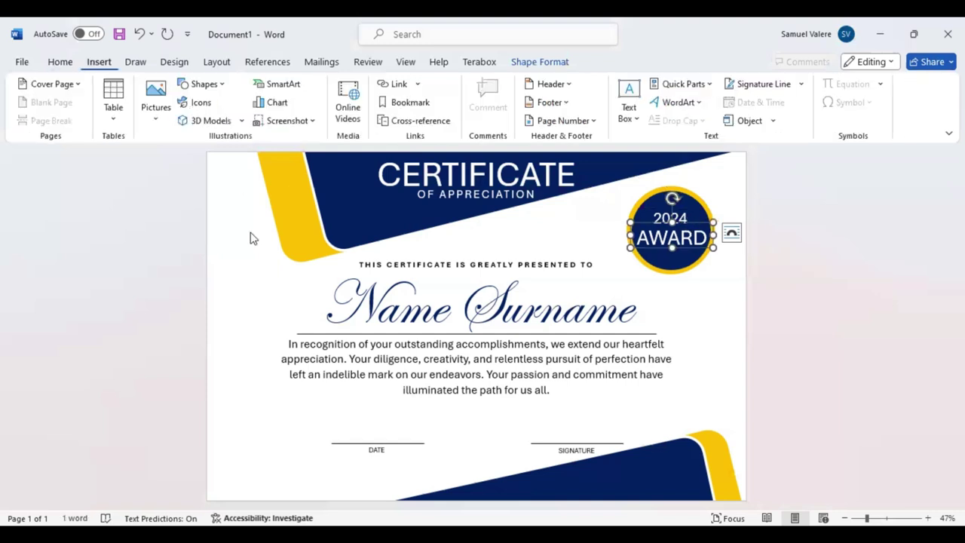
Step: Draw a chevron below the seal and rotate it to hang from the seal's bottom-left
key("alt+n")
key("s")
key("h")
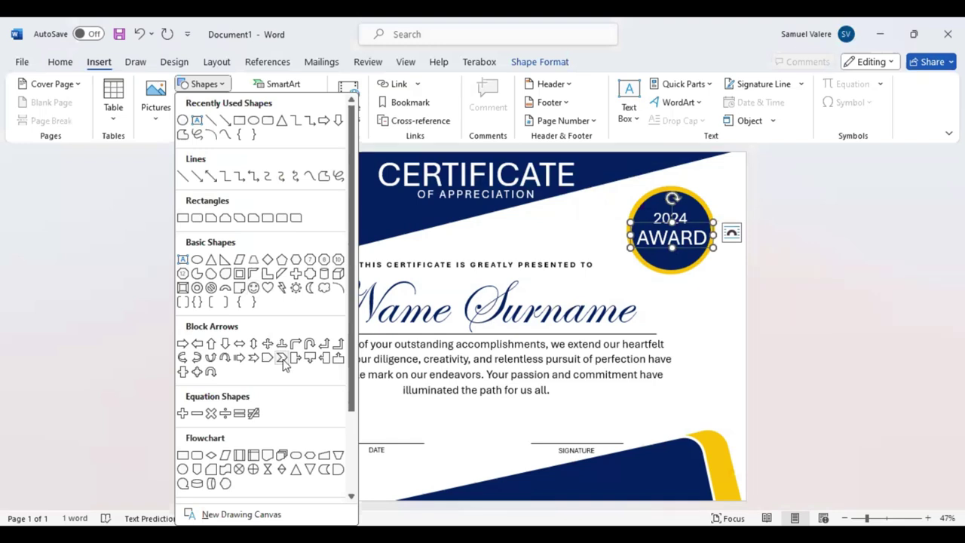
left_click(282, 358)
left_click_drag(734, 299, 736, 300)
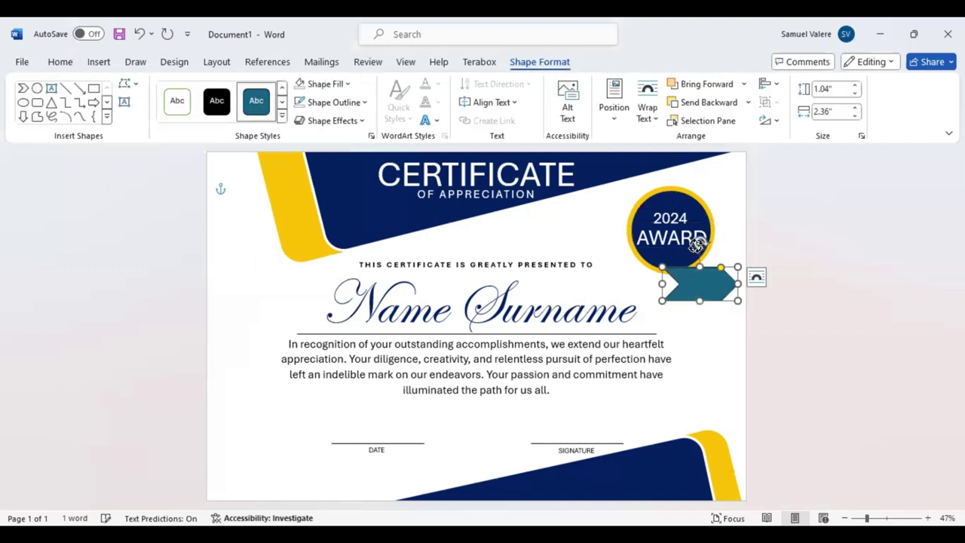
left_click_drag(701, 242, 665, 262)
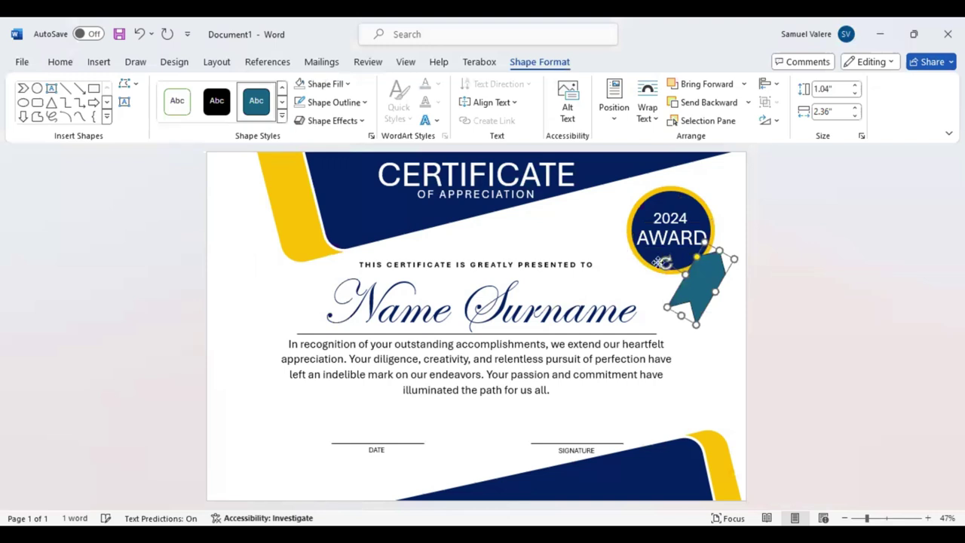
left_click_drag(660, 261, 623, 248)
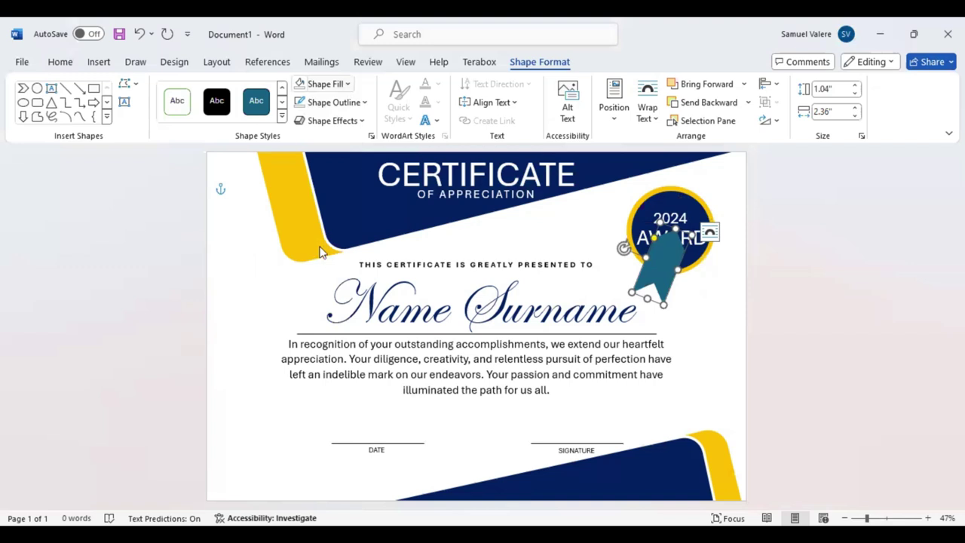
Step: Colour the chevron ribbon tail navy and send it behind the seal circle
left_click(325, 84)
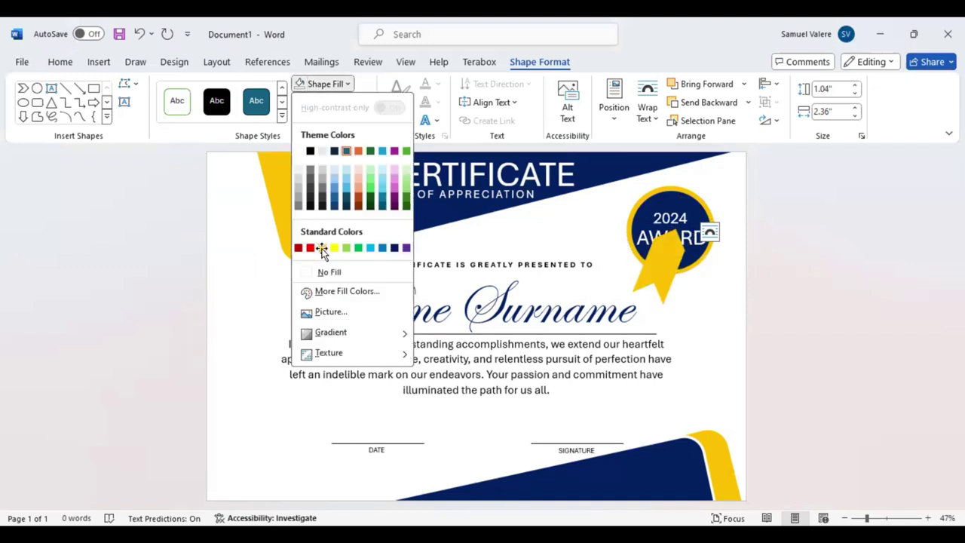
left_click(709, 102)
left_click(708, 103)
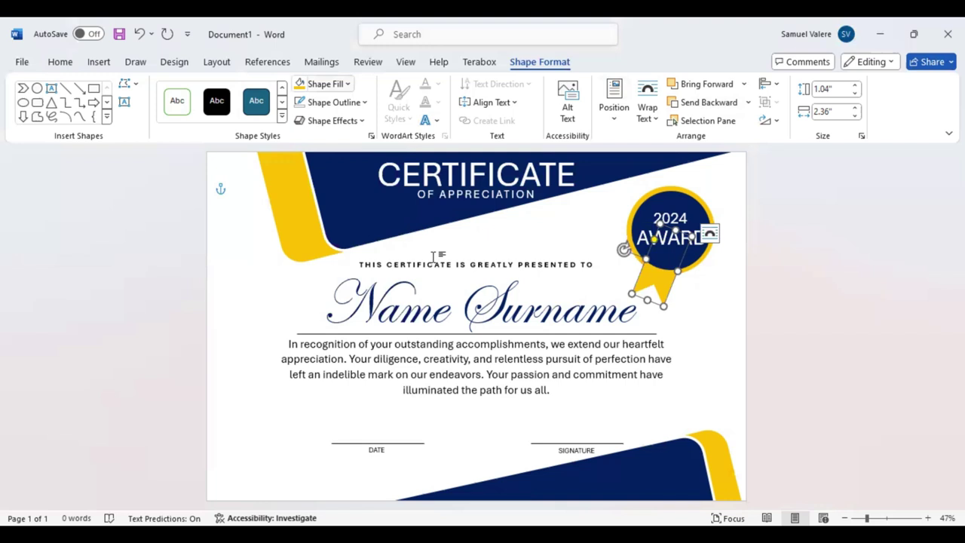
key("ctrl+z")
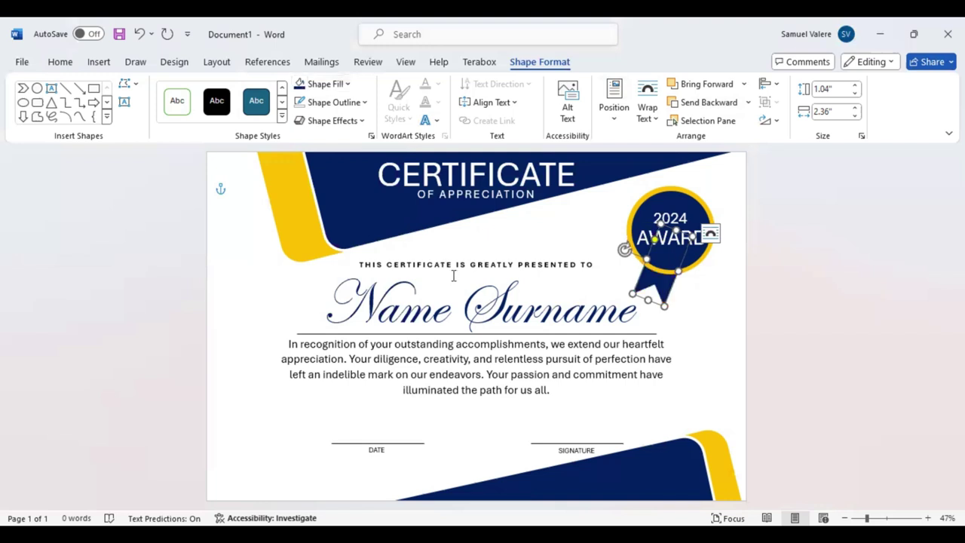
key("ctrl+z")
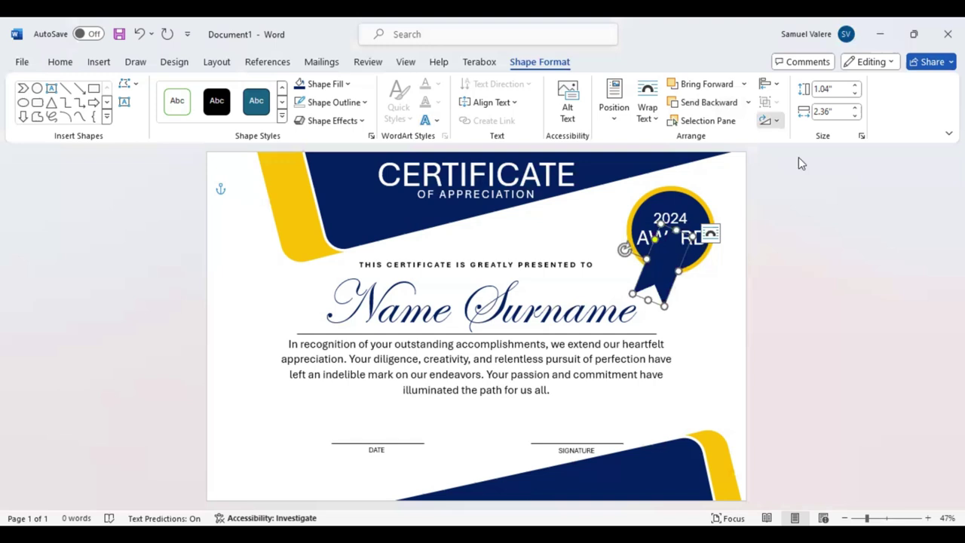
Step: Flip the copied ribbon tail horizontally, shift it right, and send it behind the seal
left_click(769, 121)
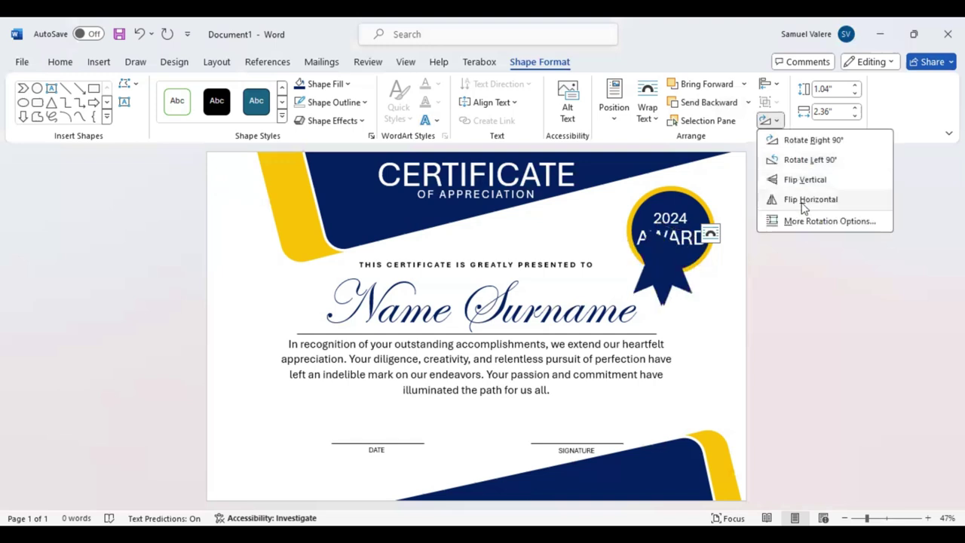
left_click(790, 257)
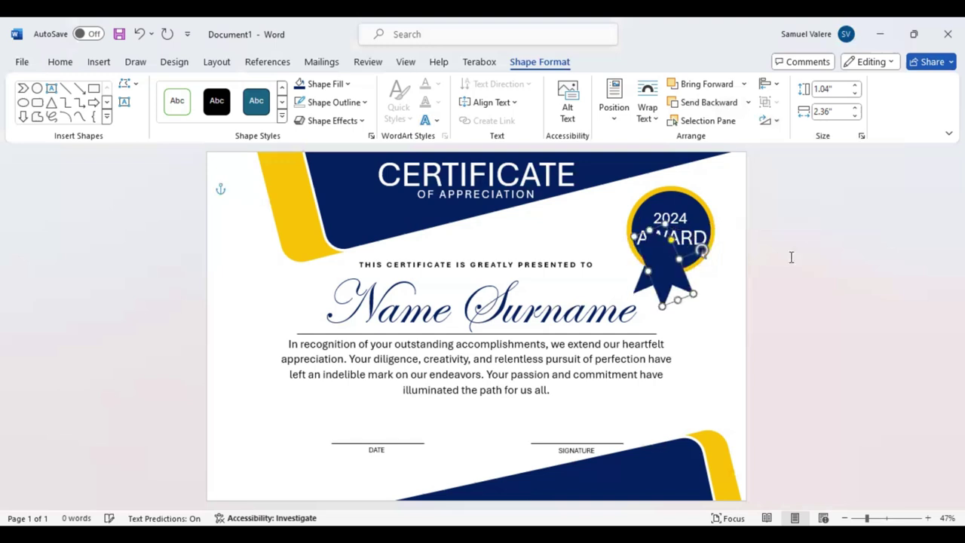
key("Right")
key("Right")
key("Right")
key("Right")
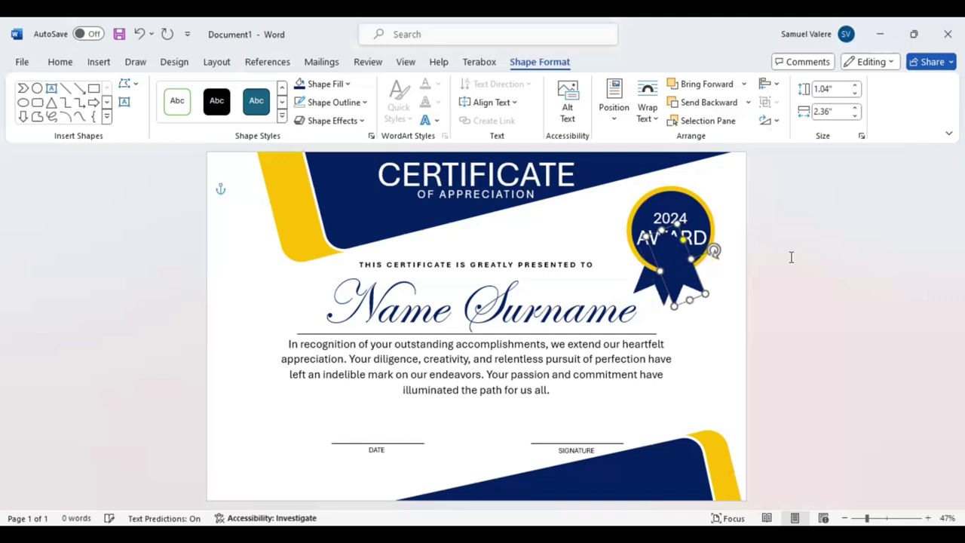
key("Right")
key("Right")
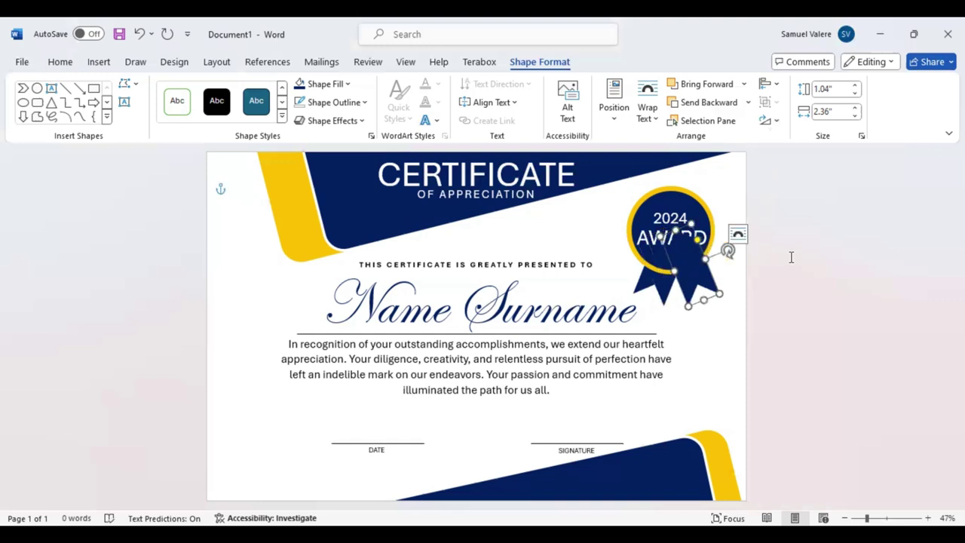
left_click(695, 104)
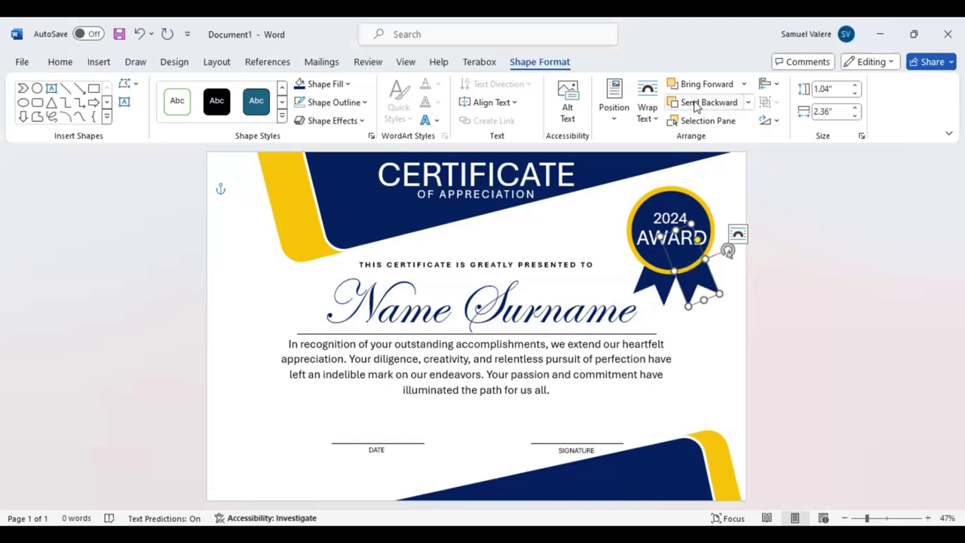
left_click(797, 299)
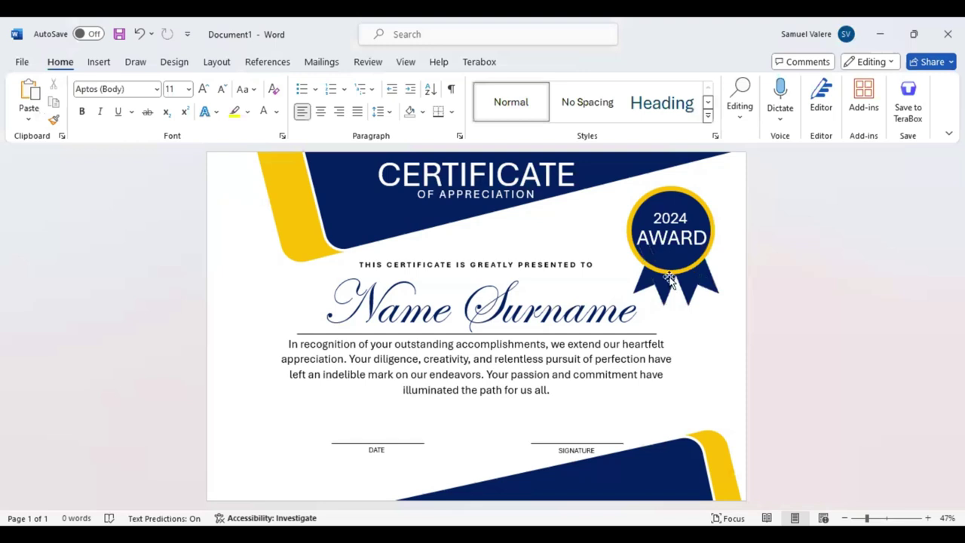
Step: Rotate the right ribbon tail slightly clockwise so both tails hang evenly
left_click(667, 279)
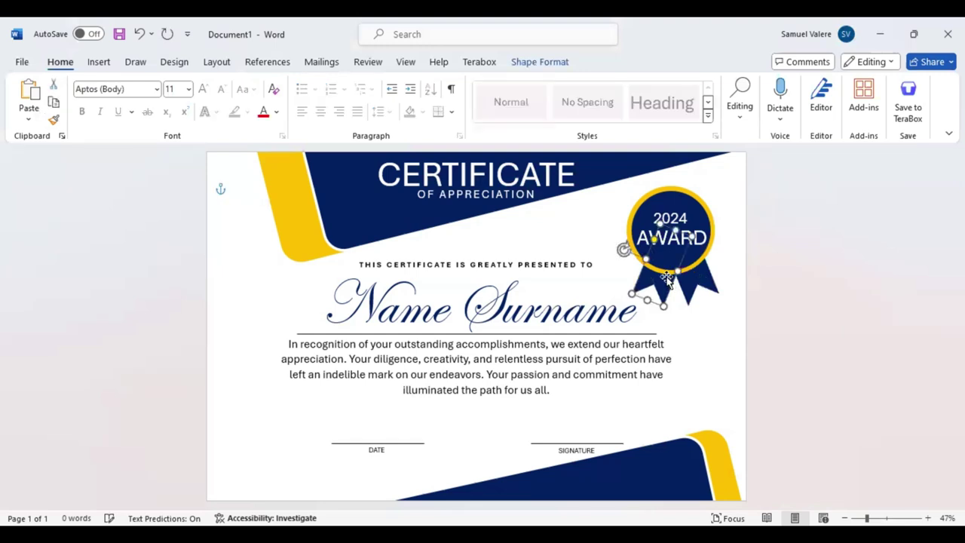
left_click(709, 280)
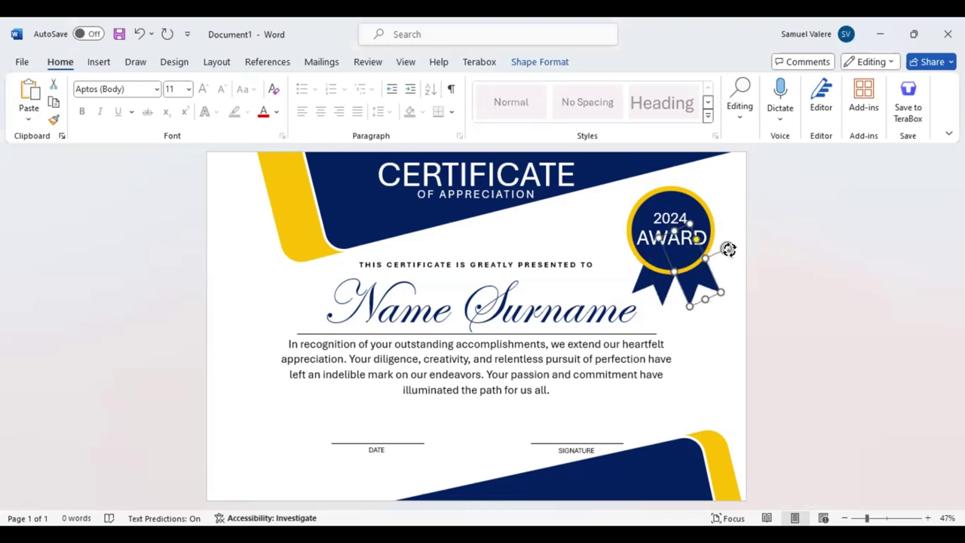
left_click_drag(727, 251, 732, 255)
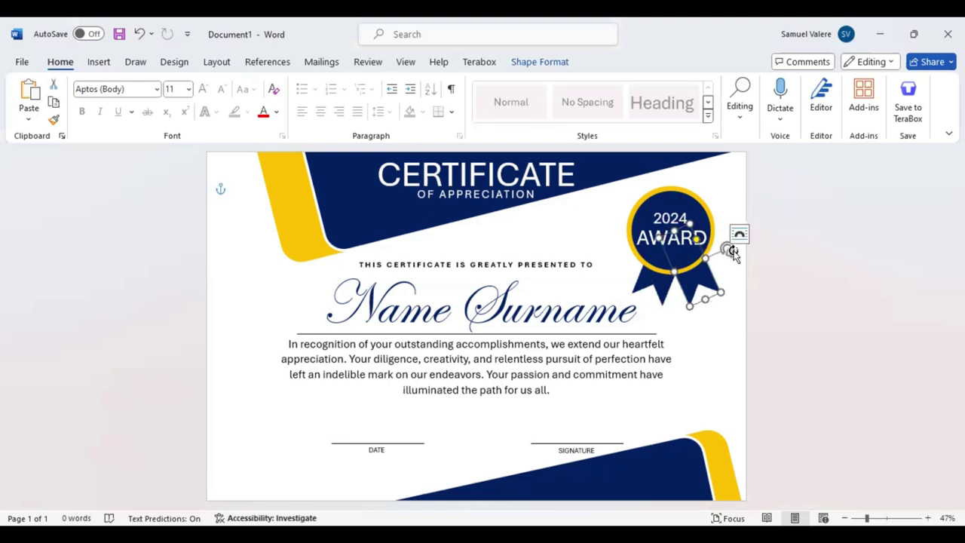
left_click(656, 294)
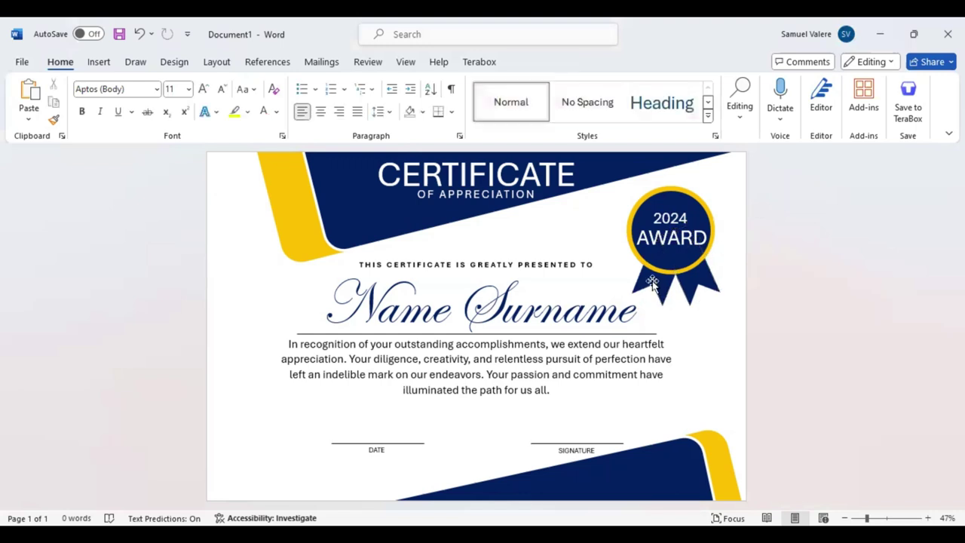
left_click(652, 285)
key("ctrl+z")
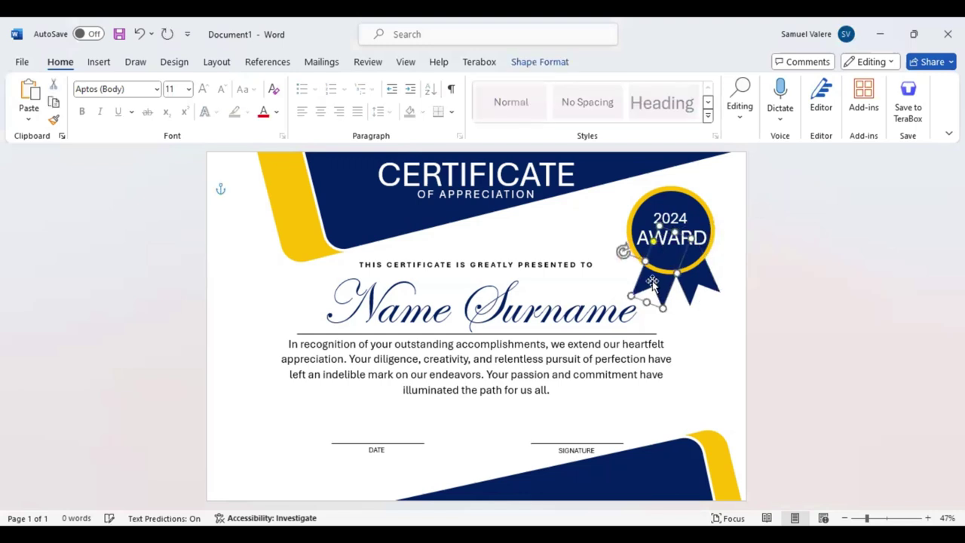
left_click(653, 285)
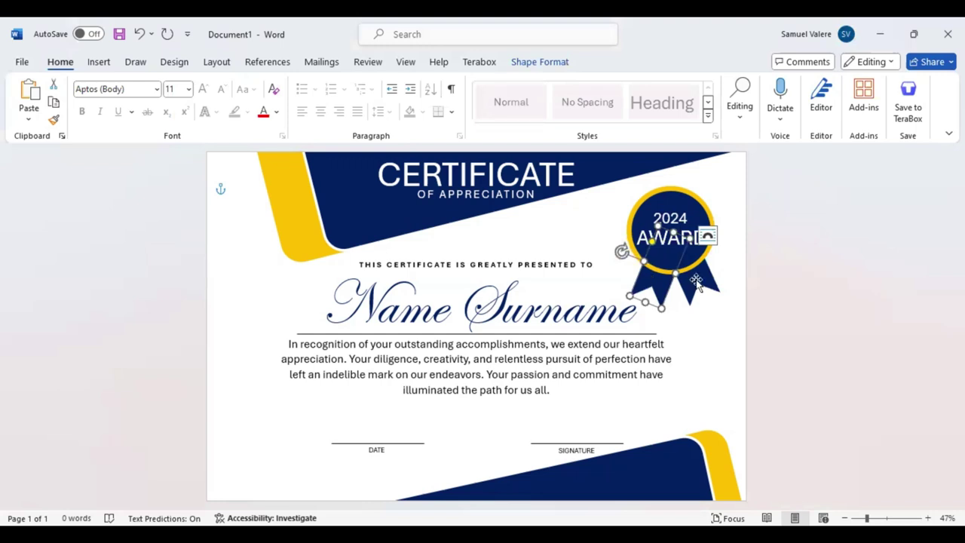
left_click(653, 281)
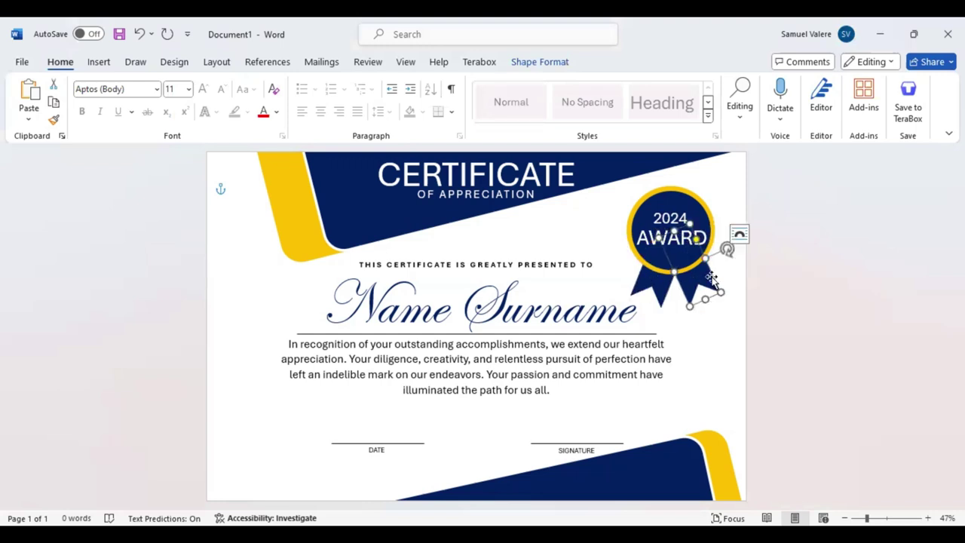